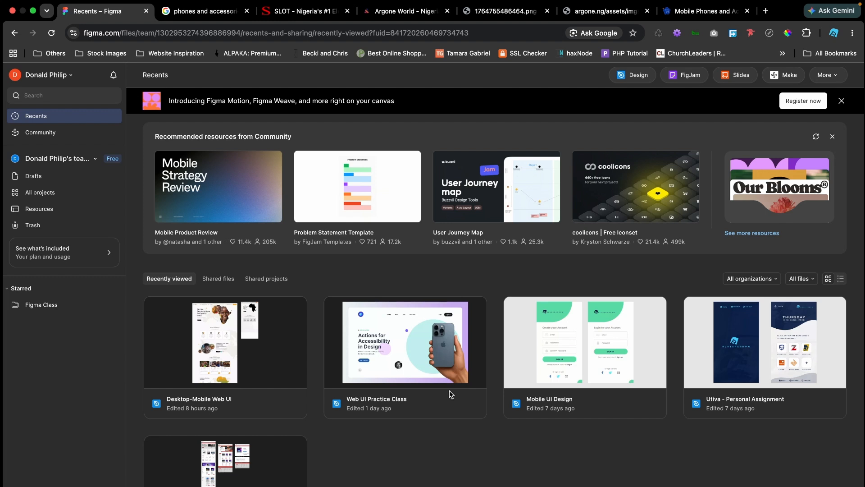
# - Review the Web UI Practice Class design and look over the Argone store's home page as a reference
pyautogui.click(369, 336)
pyautogui.doubleClick(369, 336)
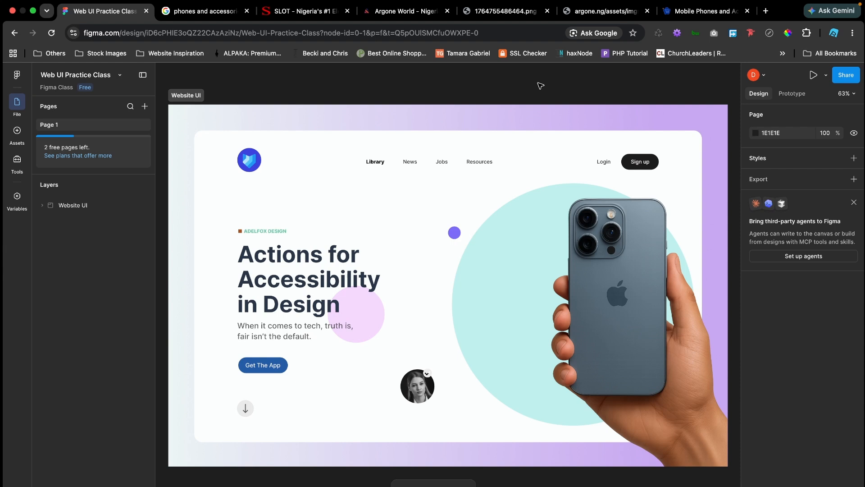
pyautogui.click(17, 75)
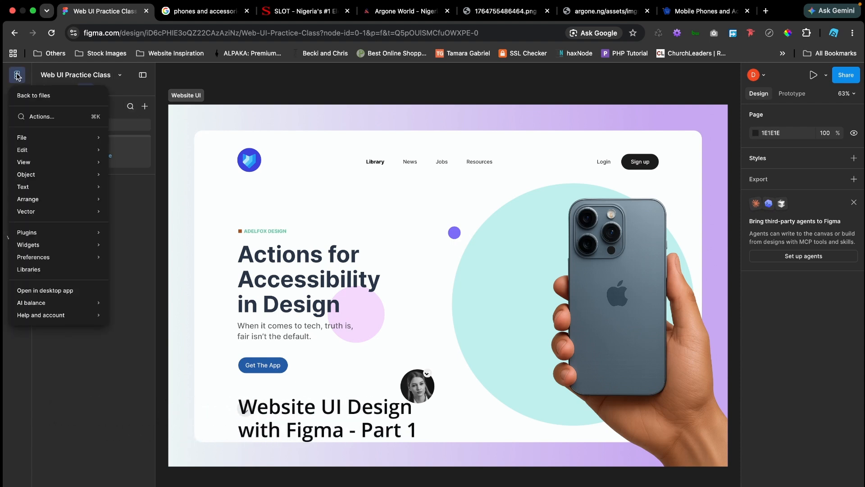
pyautogui.click(43, 96)
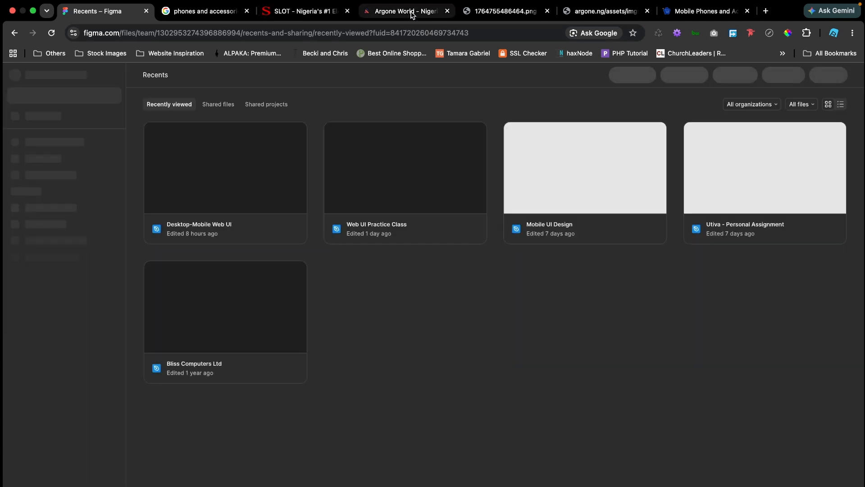
pyautogui.click(406, 11)
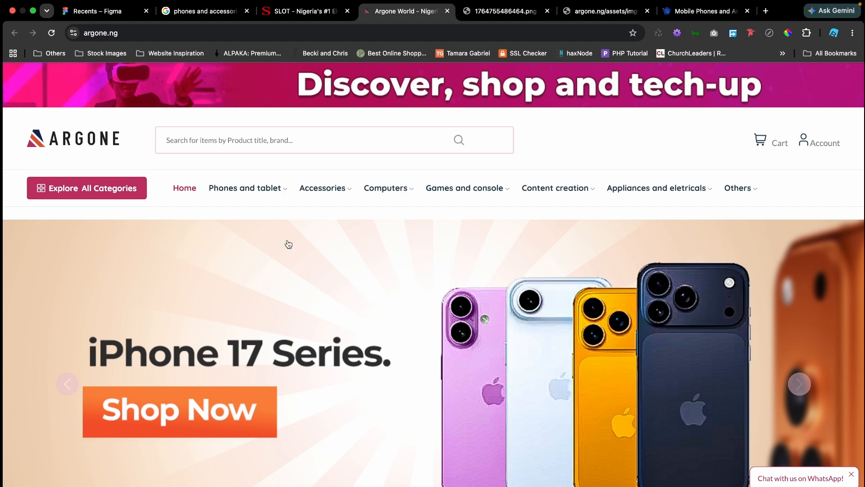
pyautogui.click(108, 14)
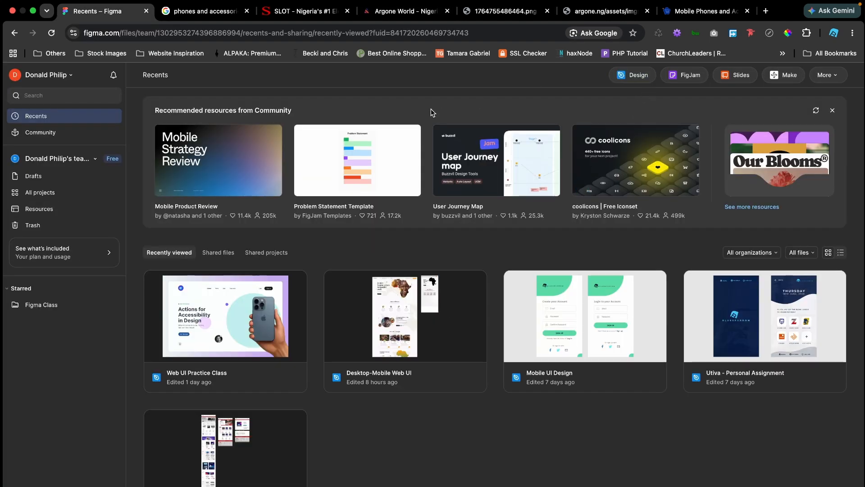
# - Create a new design file and add a frame with the Desktop preset, 1440 × 1024
pyautogui.click(640, 80)
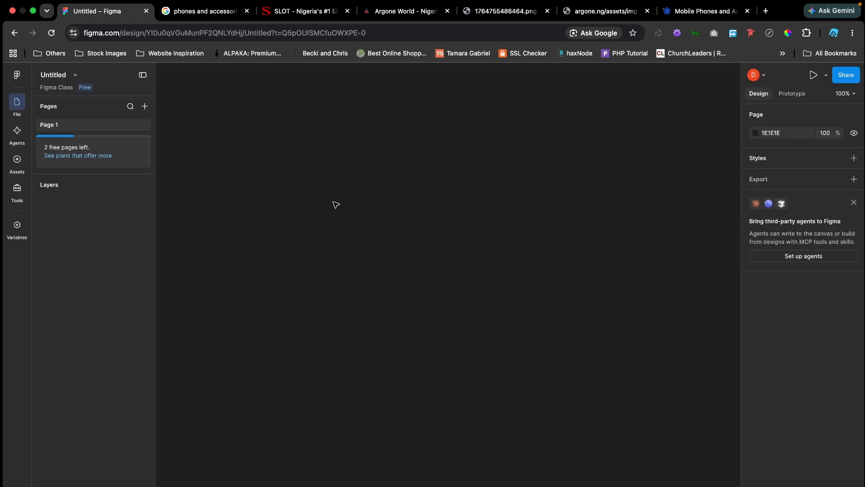
pyautogui.press('f')
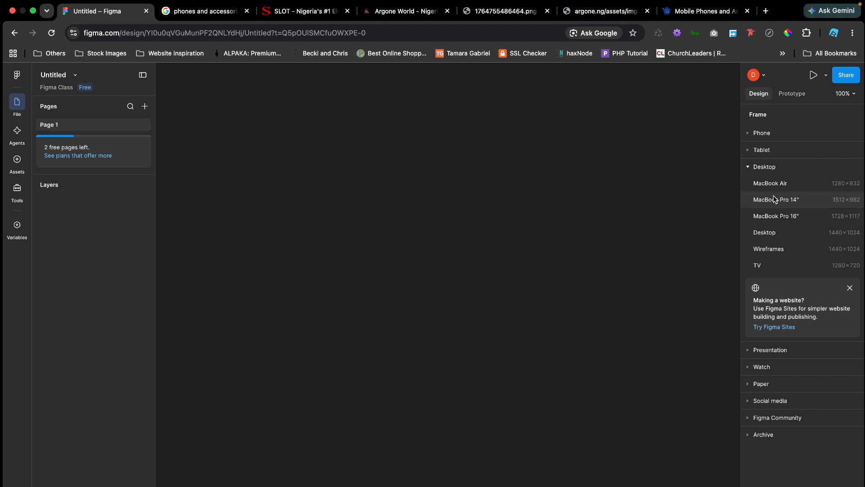
pyautogui.click(767, 233)
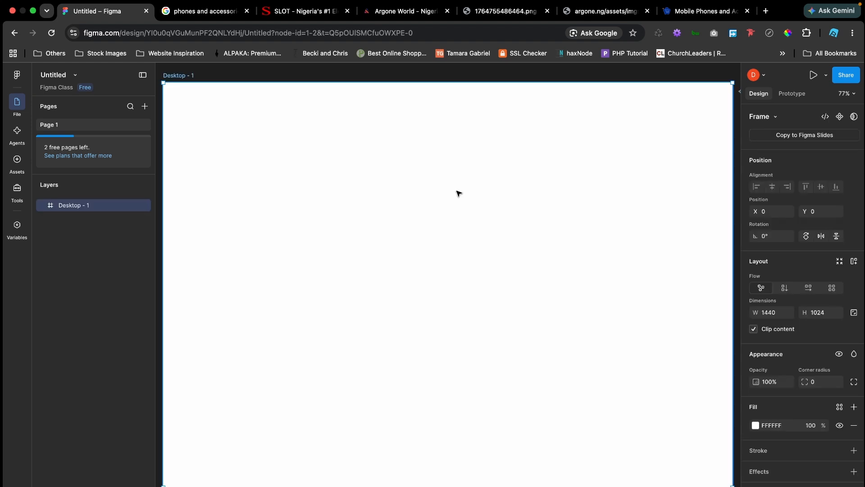
# - Rename the desktop frame as UI Framework
pyautogui.hotkey('shift', '1')
pyautogui.doubleClick(223, 107)
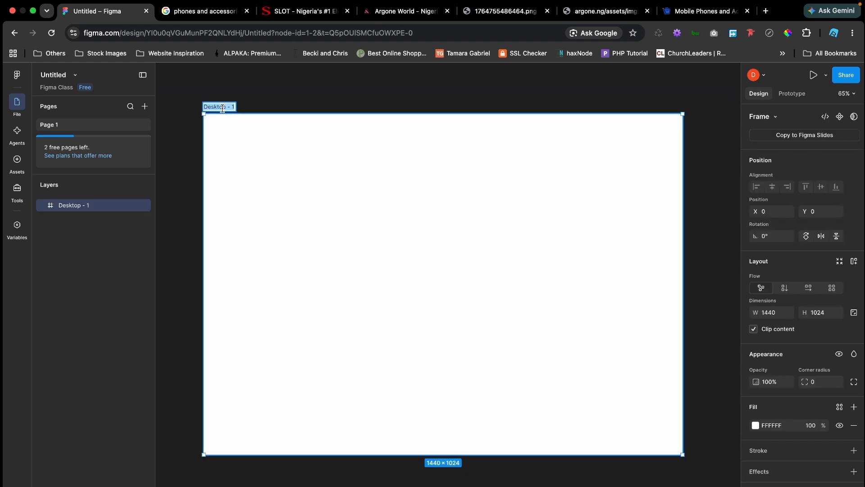
pyautogui.write('UI Framework')
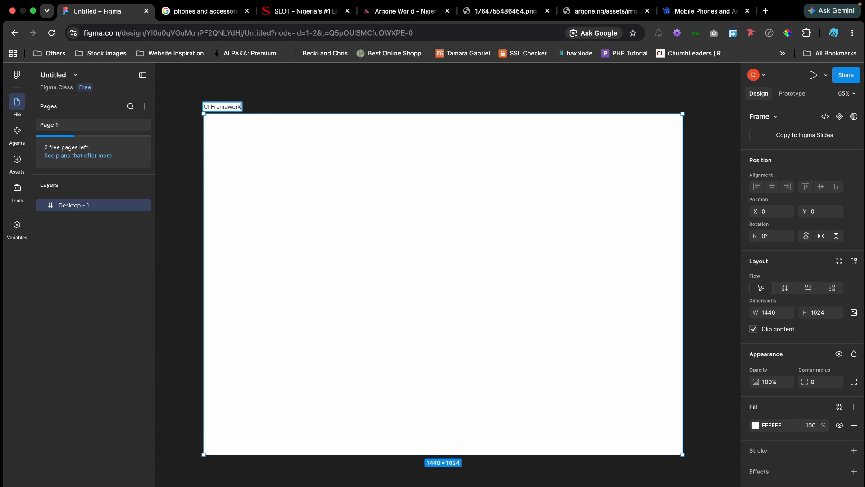
pyautogui.press('Return')
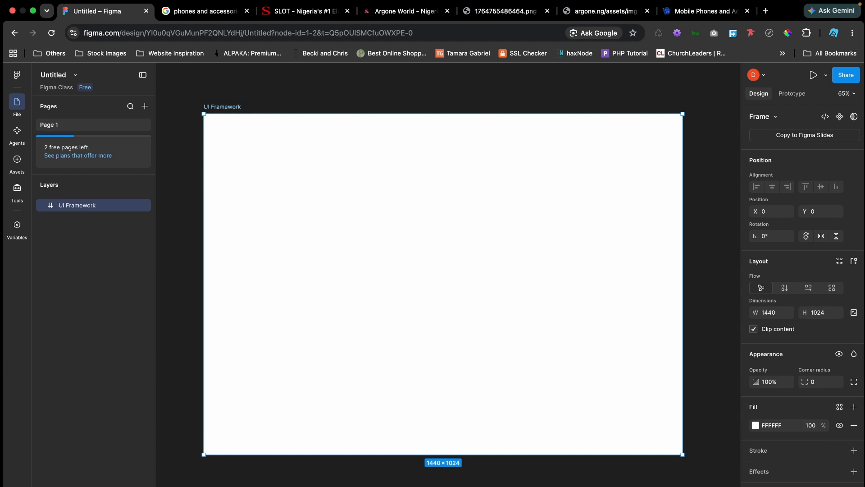
pyautogui.click(170, 98)
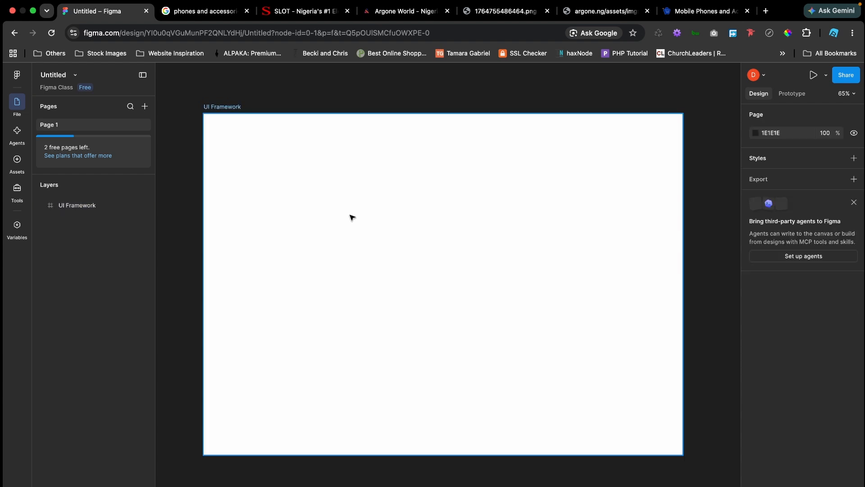
pyautogui.click(406, 241)
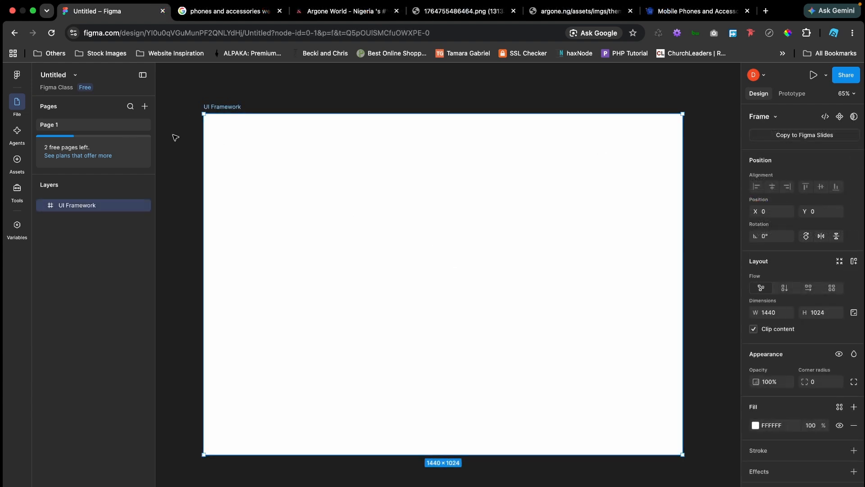
pyautogui.click(176, 137)
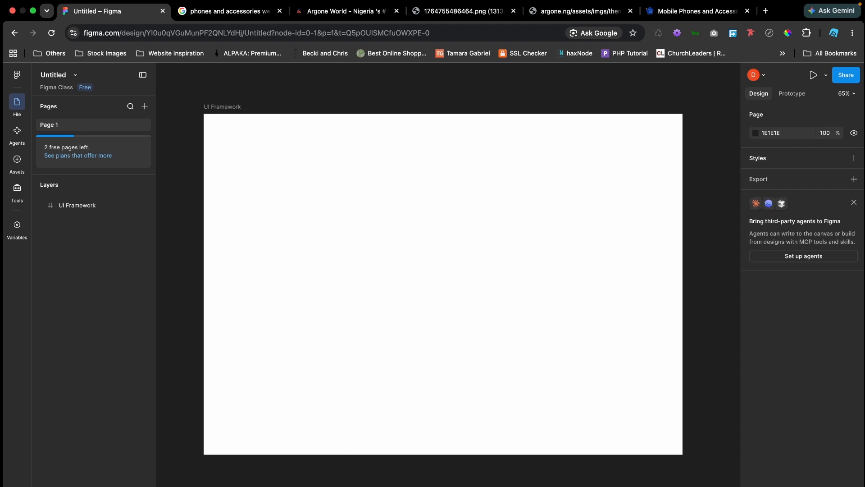
# - Draw a full-width rectangle about 1440 × 219 along the upper edge of the UI Framework frame
pyautogui.click(433, 486)
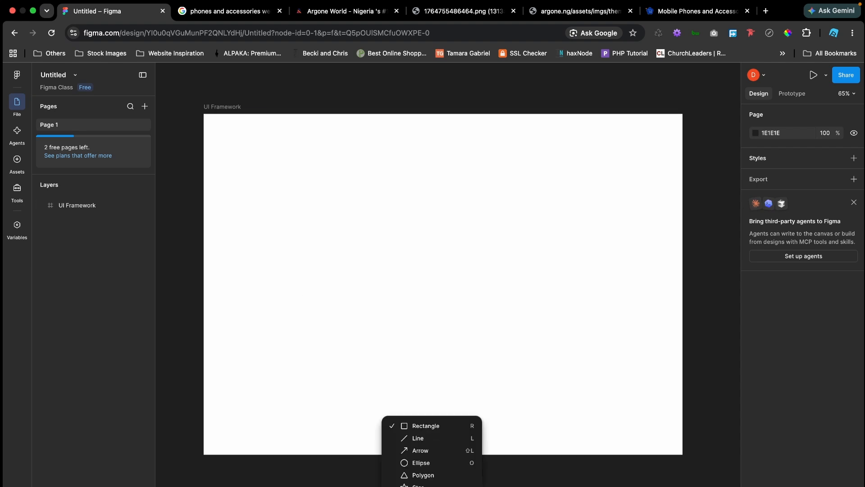
pyautogui.click(423, 426)
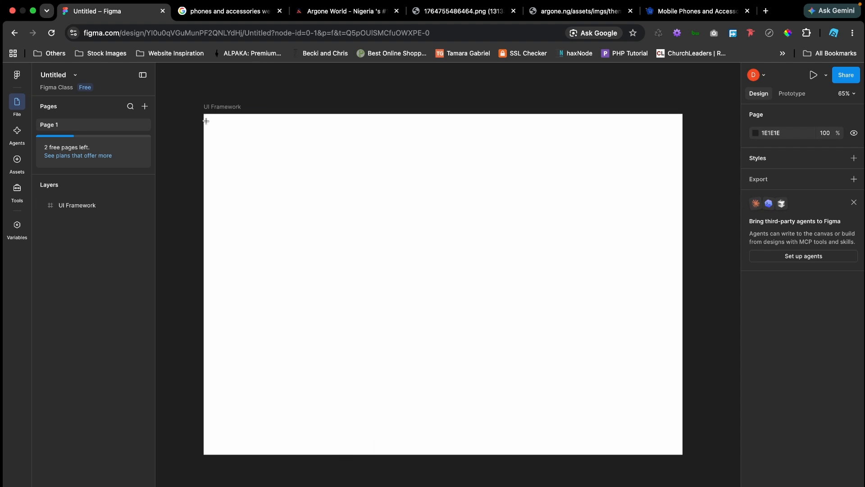
pyautogui.moveTo(204, 114)
pyautogui.mouseDown()
pyautogui.moveTo(245, 143)
pyautogui.moveTo(496, 195)
pyautogui.moveTo(657, 196)
pyautogui.moveTo(684, 186)
pyautogui.mouseUp()
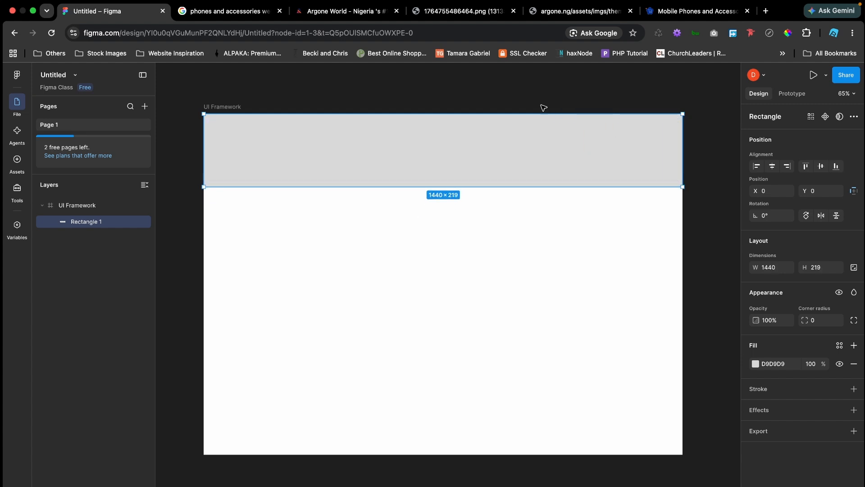
# - Put the rectangle at the top of the frame into a group of its own
pyautogui.rightClick(74, 246)
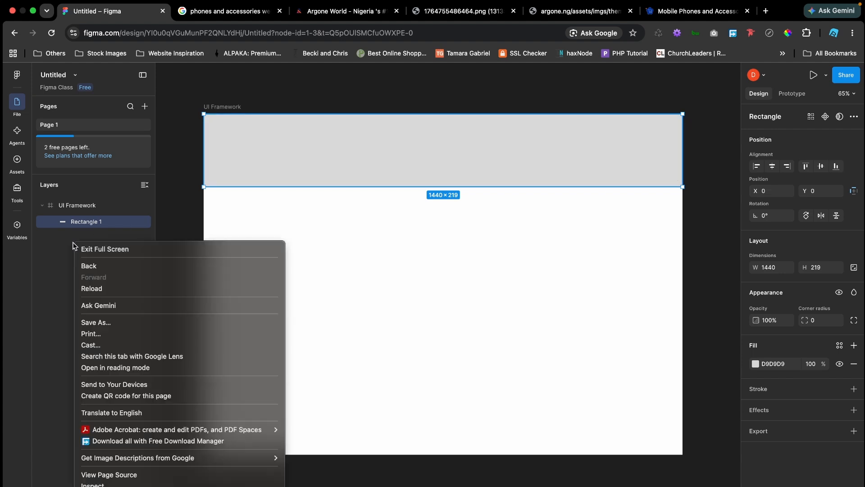
pyautogui.click(53, 255)
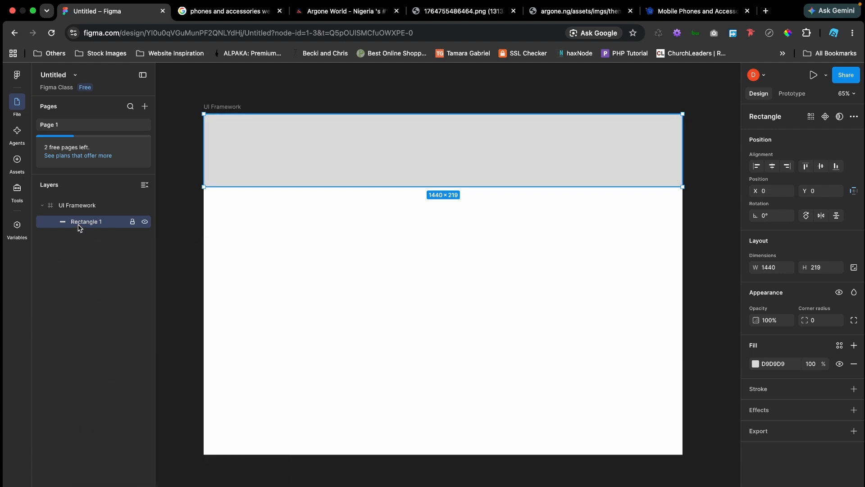
pyautogui.rightClick(78, 227)
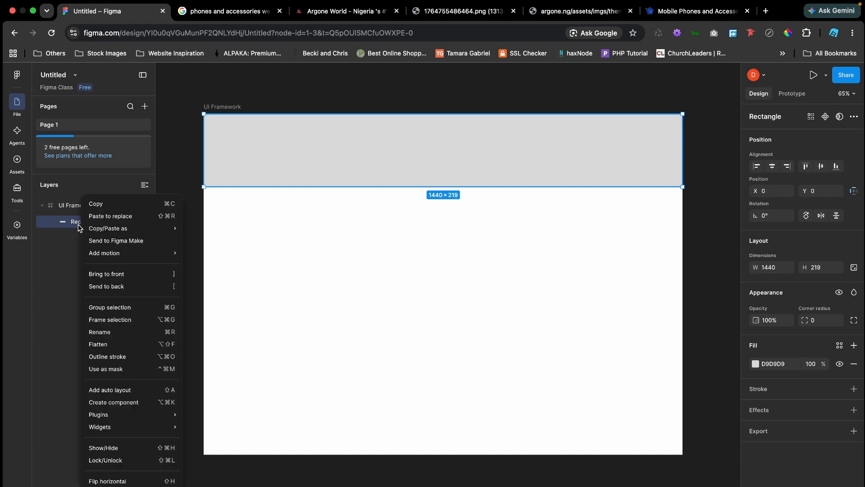
pyautogui.click(118, 313)
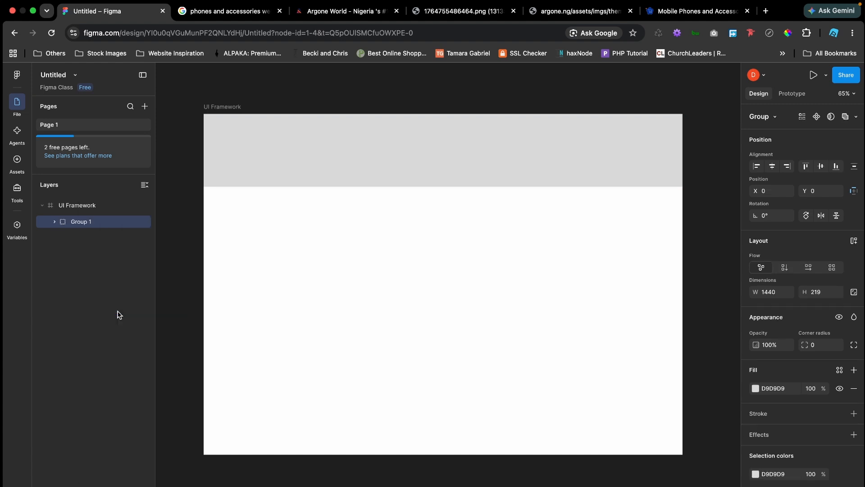
# - Rename the rectangle's group as header and expand it to show its contents
pyautogui.doubleClick(78, 222)
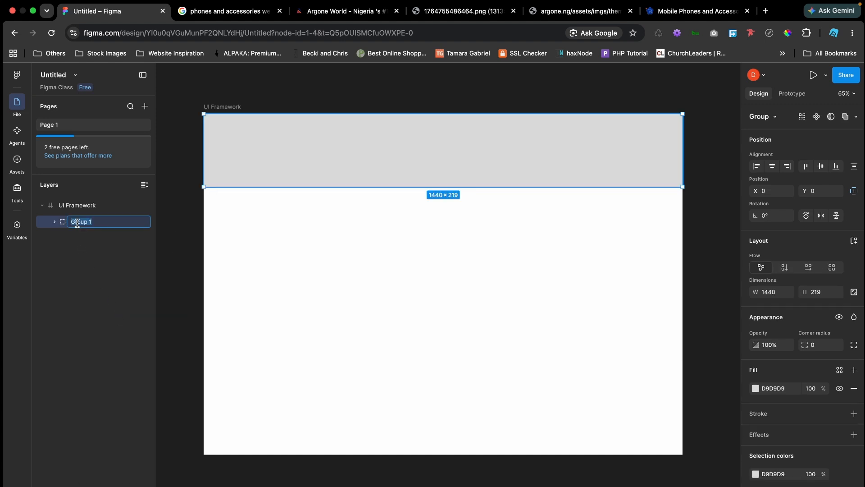
pyautogui.write('header')
pyautogui.press('Return')
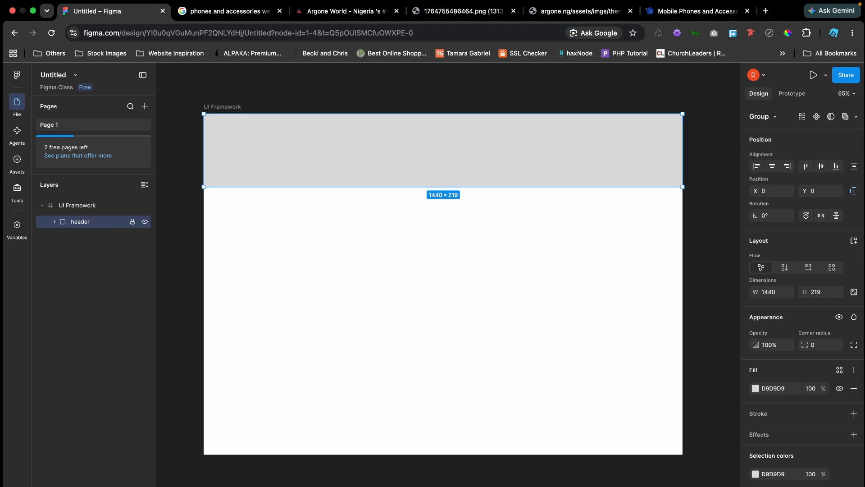
pyautogui.click(74, 283)
pyautogui.click(54, 221)
pyautogui.click(53, 221)
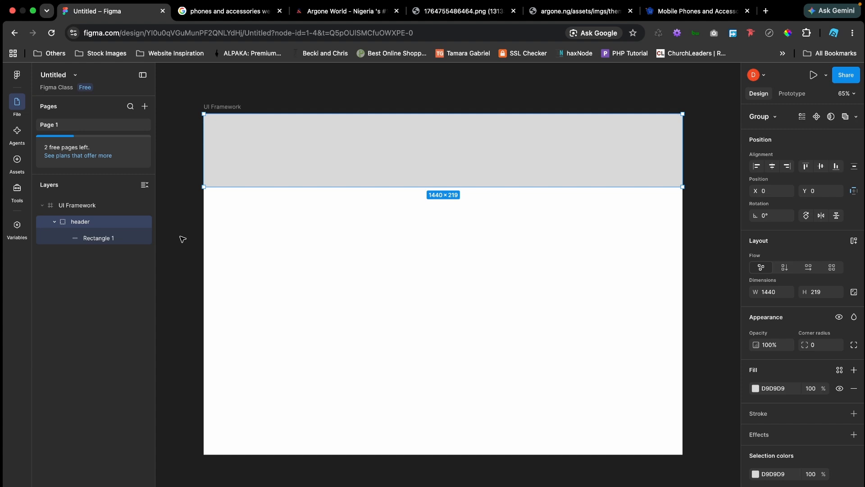
pyautogui.click(178, 195)
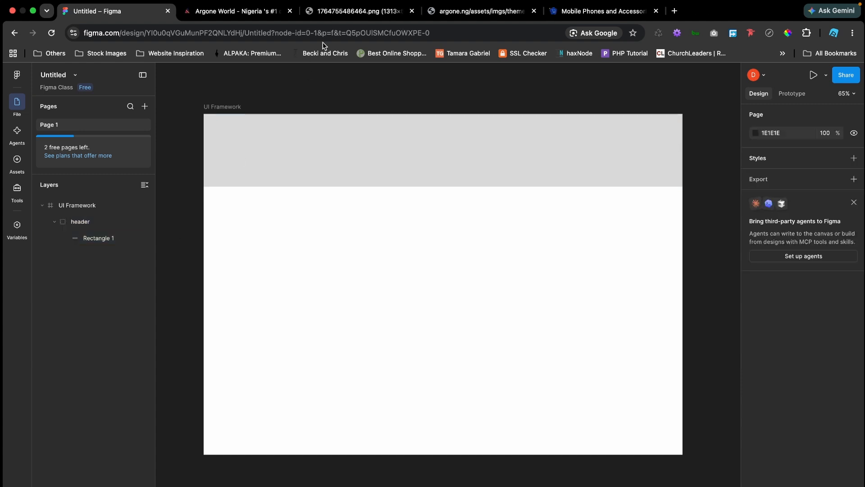
# - Download the Argone logo as logo.svg with Free Download Manager, choosing the Desktop folder as its destination
pyautogui.click(461, 13)
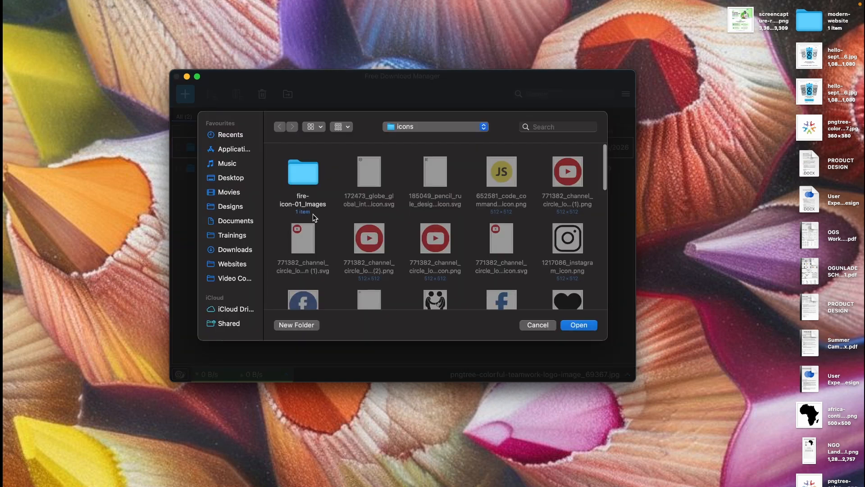
pyautogui.click(238, 179)
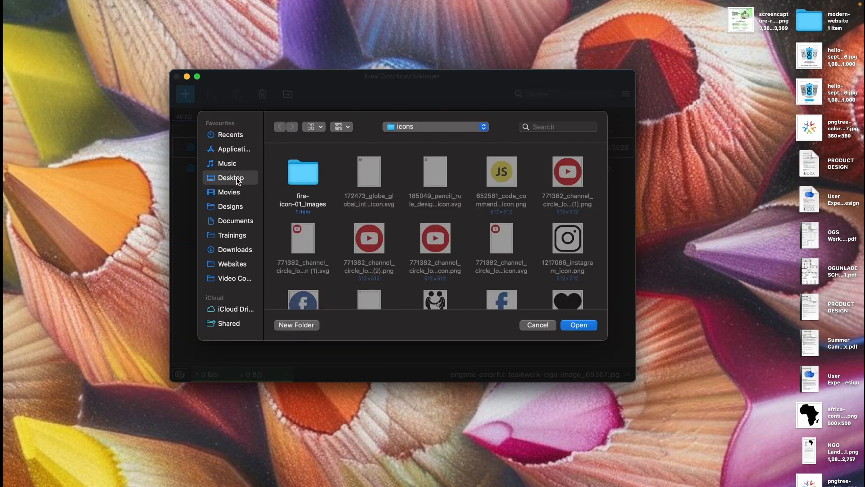
pyautogui.click(568, 327)
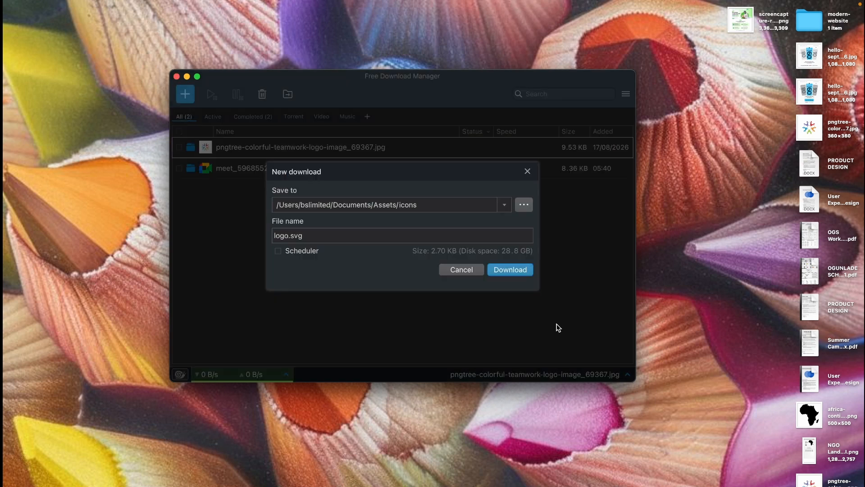
pyautogui.click(520, 271)
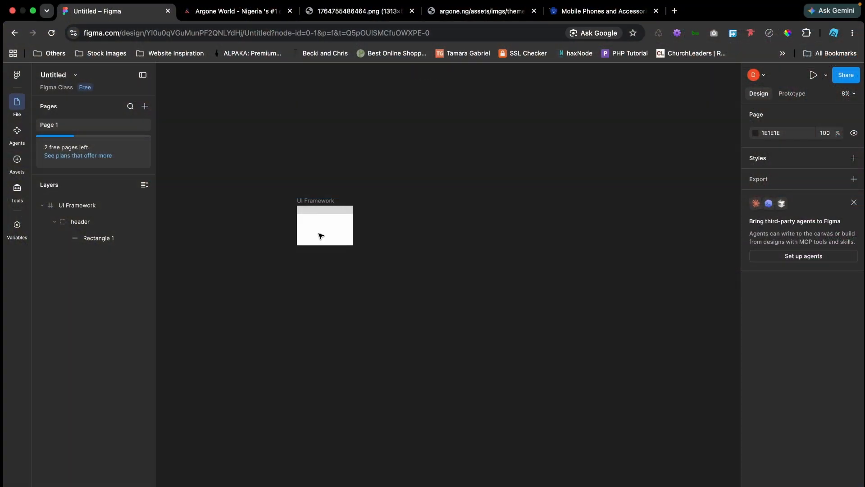
# - Import logo.svg from the Desktop folder and place it about 245 × 82 in the header of the UI Framework frame
pyautogui.scroll(5, 319, 235)
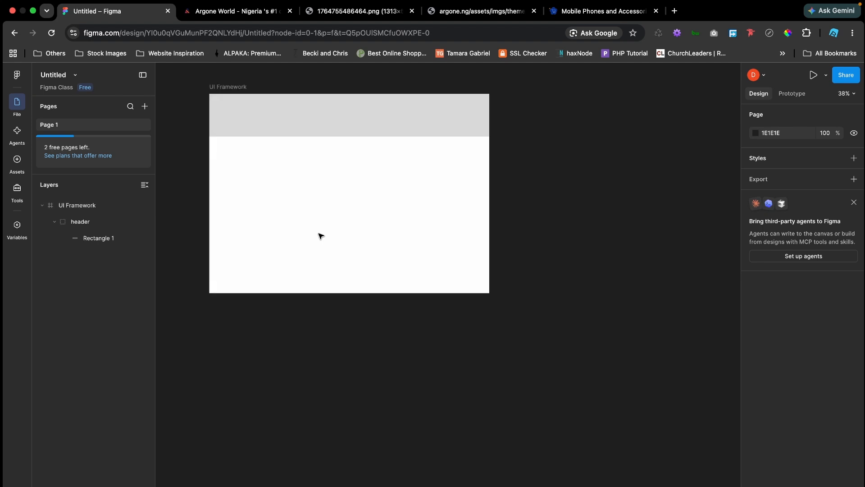
pyautogui.scroll(5, 321, 236)
pyautogui.scroll(2, 321, 236)
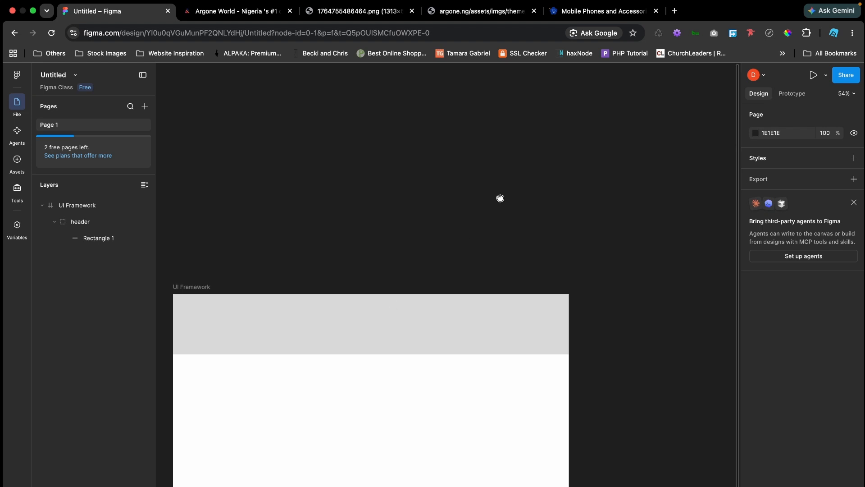
pyautogui.scroll(-5, 501, 197)
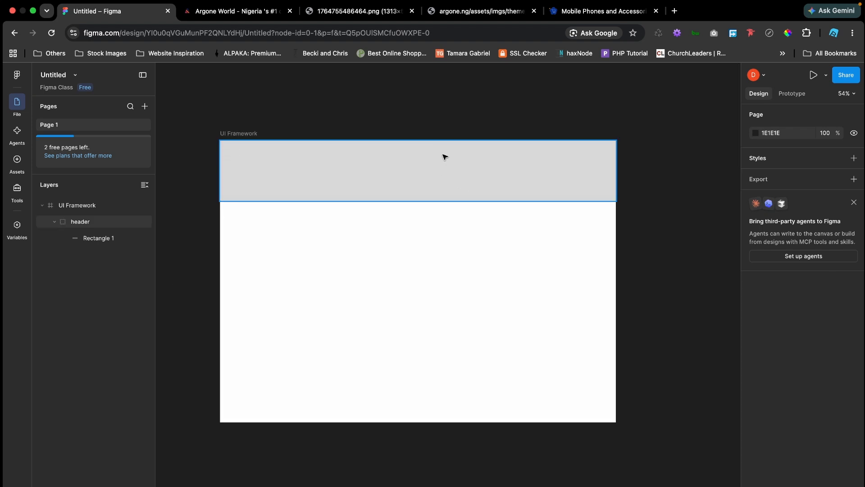
pyautogui.scroll(2, 444, 160)
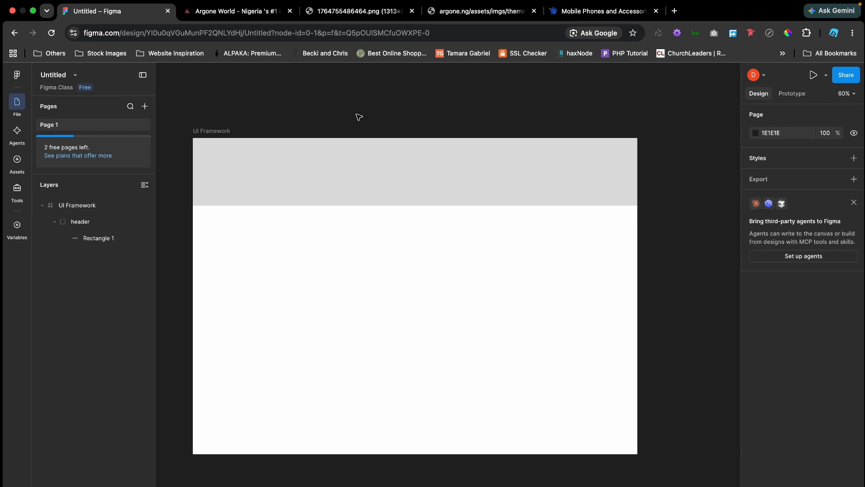
pyautogui.press('super+shift+k')
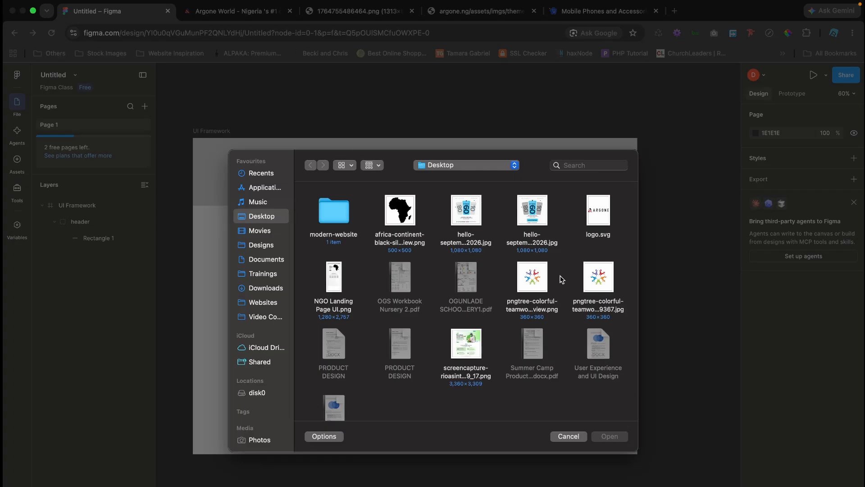
pyautogui.click(595, 218)
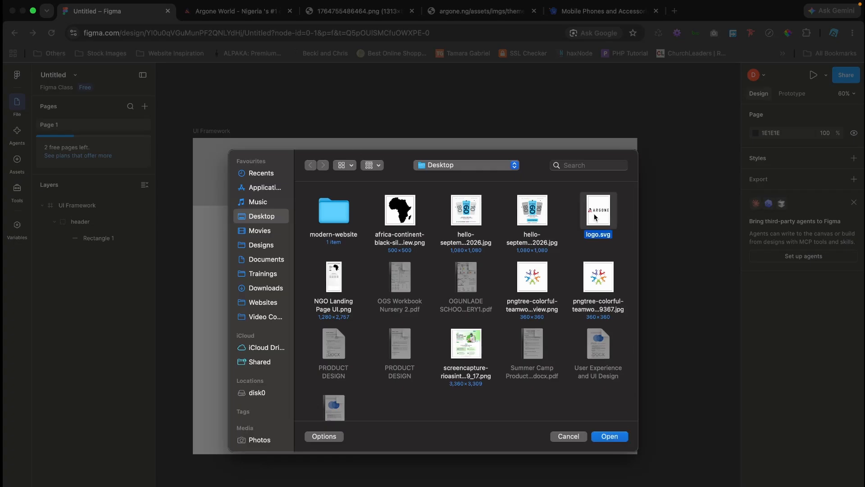
pyautogui.click(619, 438)
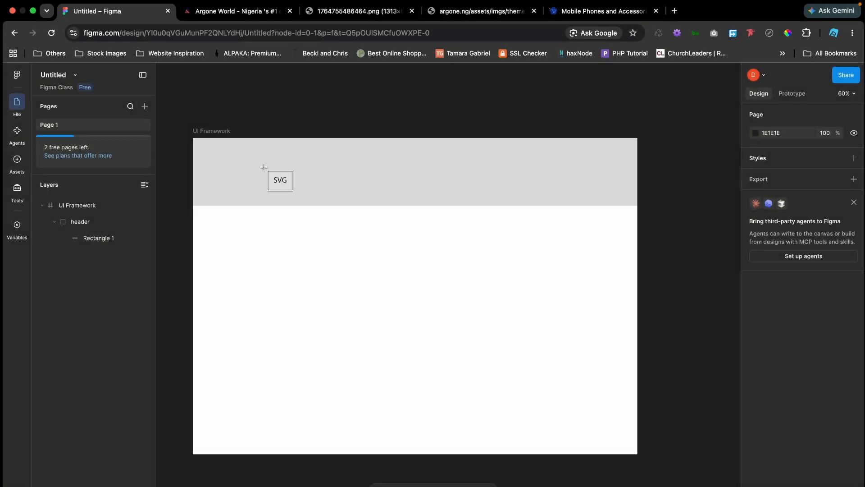
pyautogui.moveTo(247, 167); pyautogui.dragTo(326, 193)
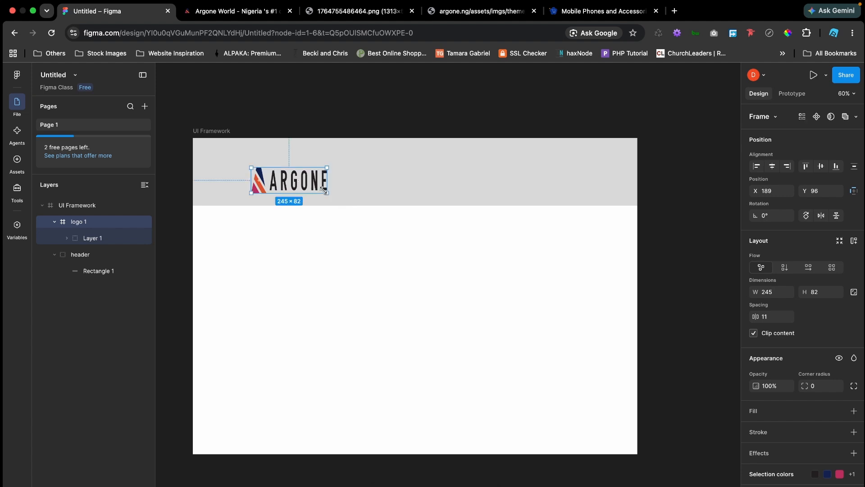
# - Resize the logo to about 200 × 38 at about X 108, Y 42, and compare the header with the Argone website
pyautogui.moveTo(328, 194); pyautogui.dragTo(303, 184)
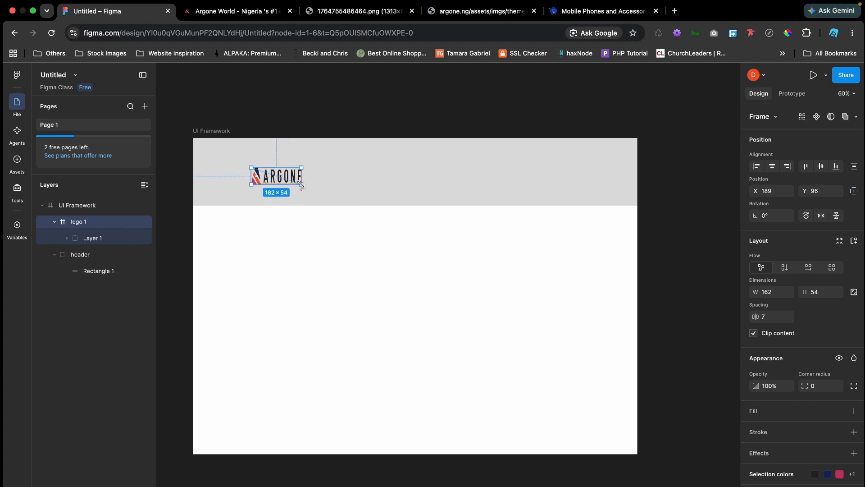
pyautogui.moveTo(301, 184); pyautogui.dragTo(234, 175)
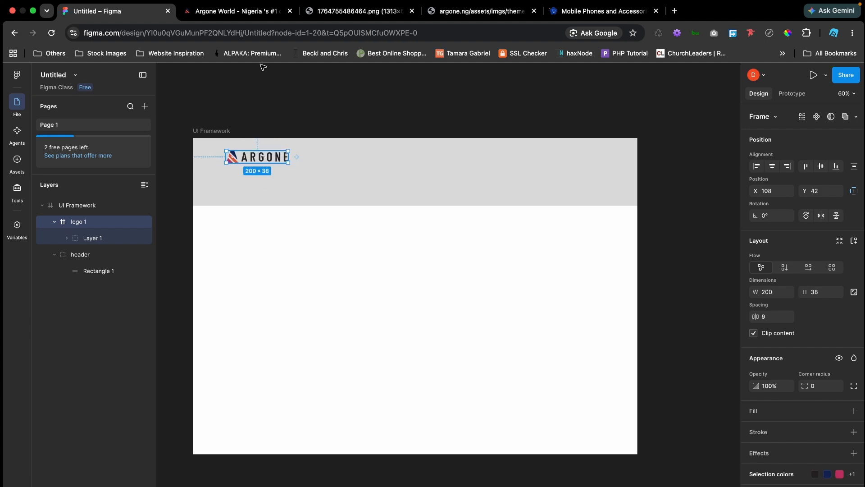
pyautogui.click(263, 13)
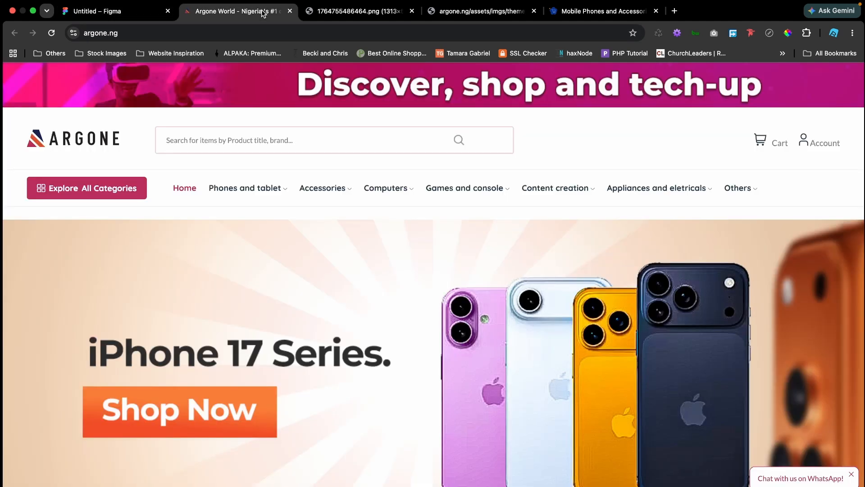
pyautogui.click(134, 15)
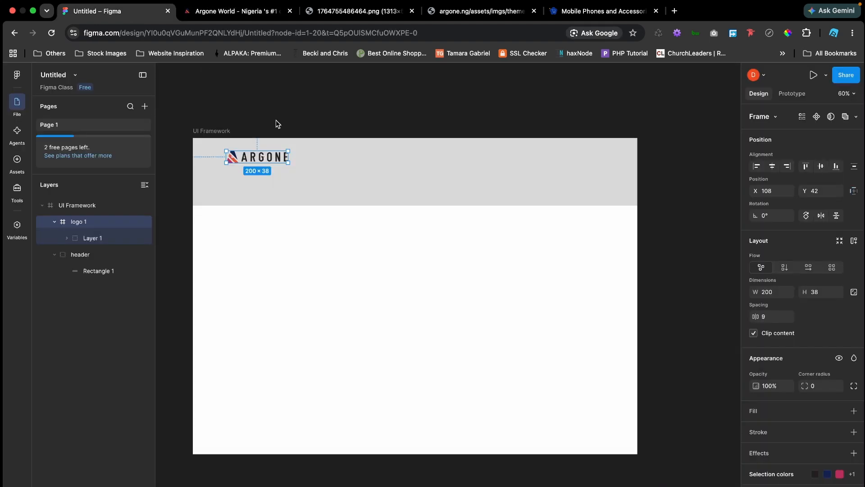
pyautogui.click(174, 241)
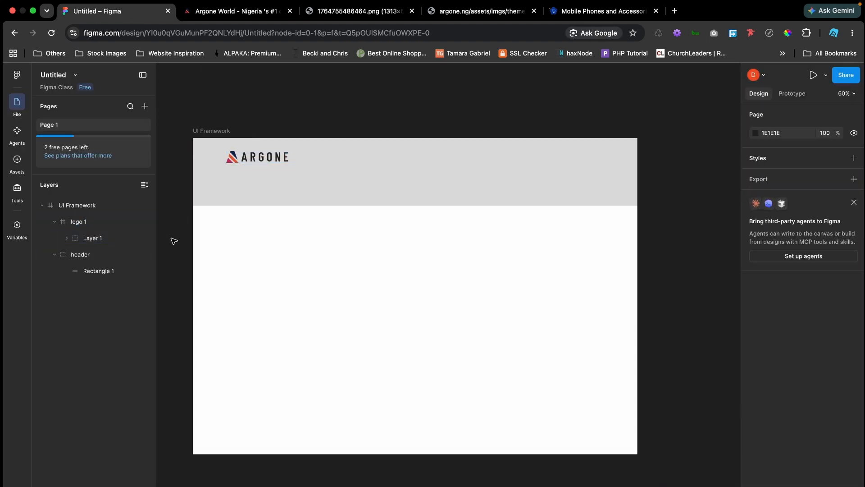
# - Draw a search box rectangle about 493 × 62 in the header and align it beside the logo at about X 382, Y 30
pyautogui.click(412, 486)
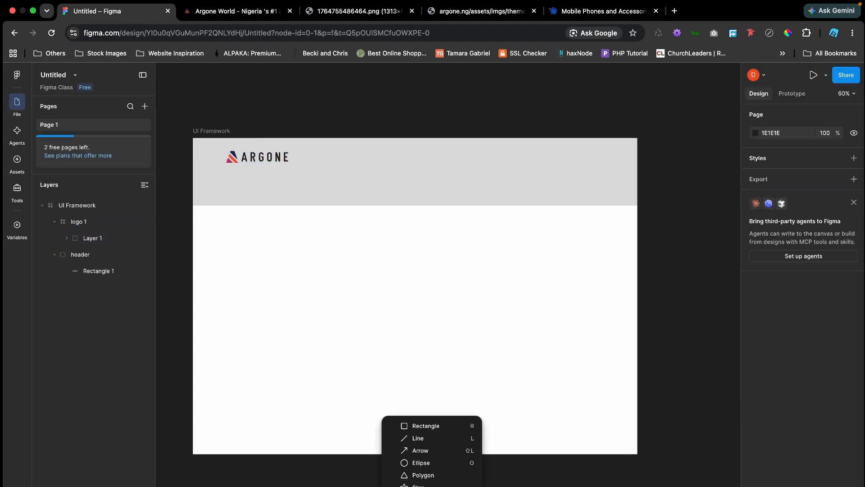
pyautogui.click(427, 426)
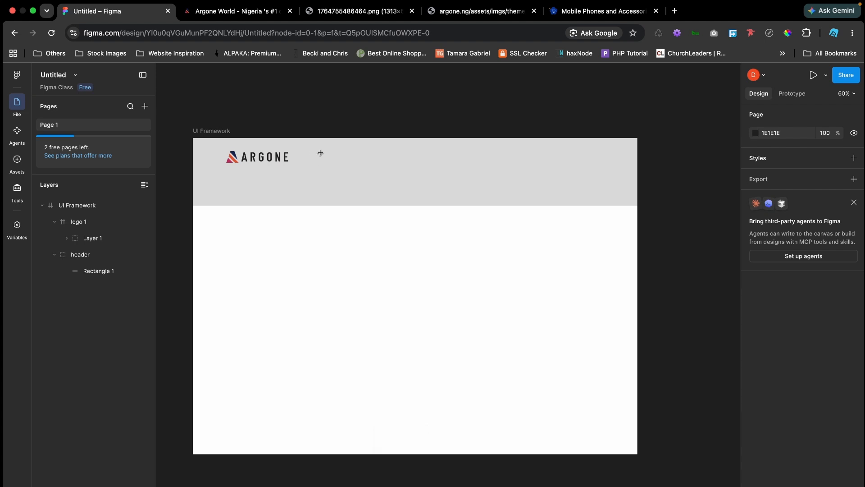
pyautogui.moveTo(320, 152)
pyautogui.mouseDown()
pyautogui.moveTo(377, 170)
pyautogui.moveTo(473, 171)
pyautogui.mouseUp()
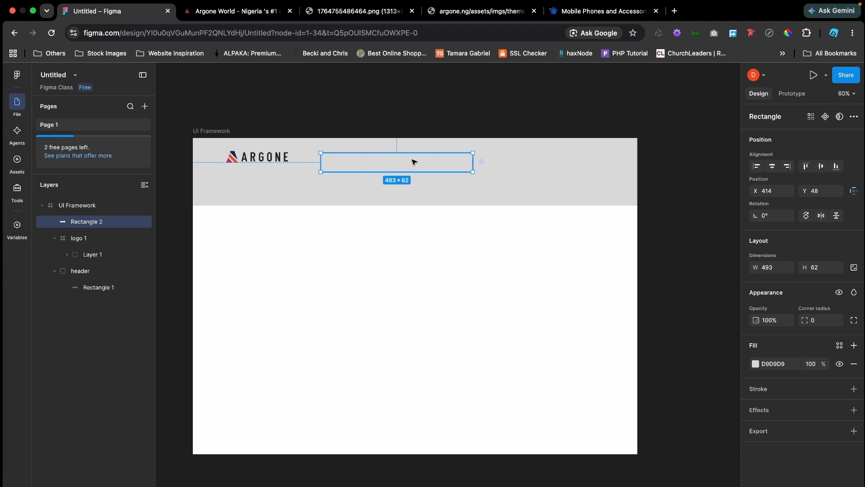
pyautogui.moveTo(413, 161); pyautogui.dragTo(414, 160)
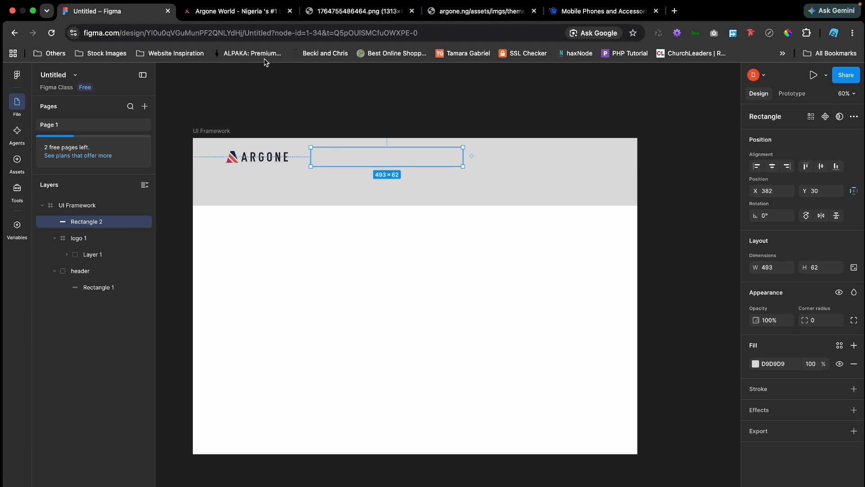
# - Check the search box on the Argone website and fill the search box rectangle with white, FFFFFF
pyautogui.click(214, 14)
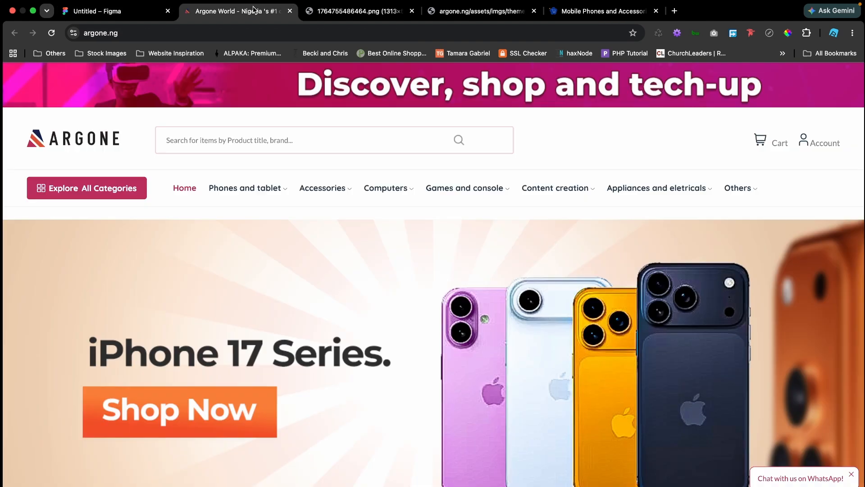
pyautogui.click(139, 11)
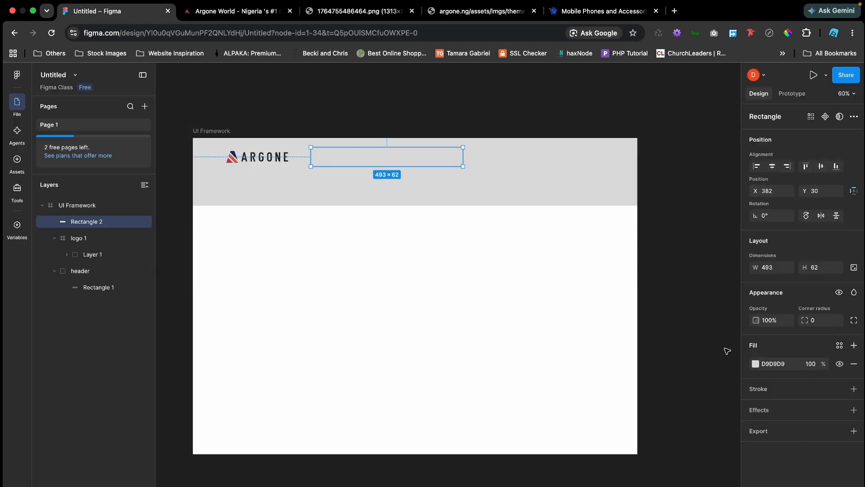
pyautogui.click(756, 364)
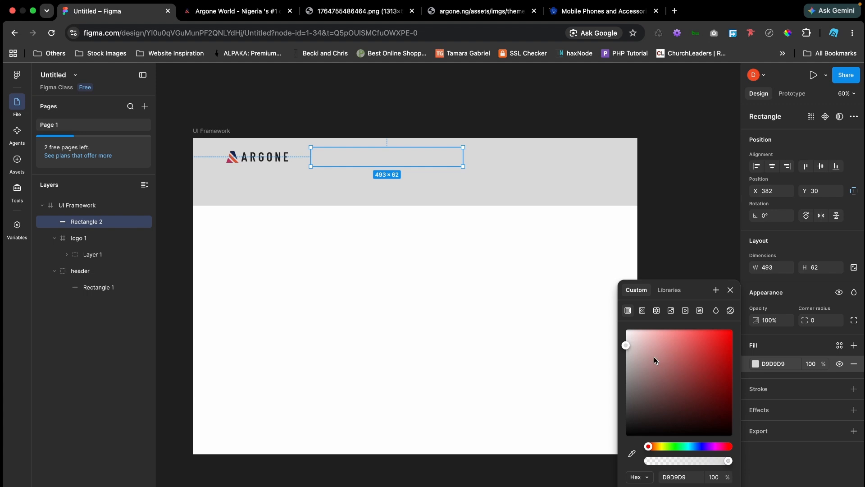
pyautogui.moveTo(626, 345); pyautogui.dragTo(621, 321)
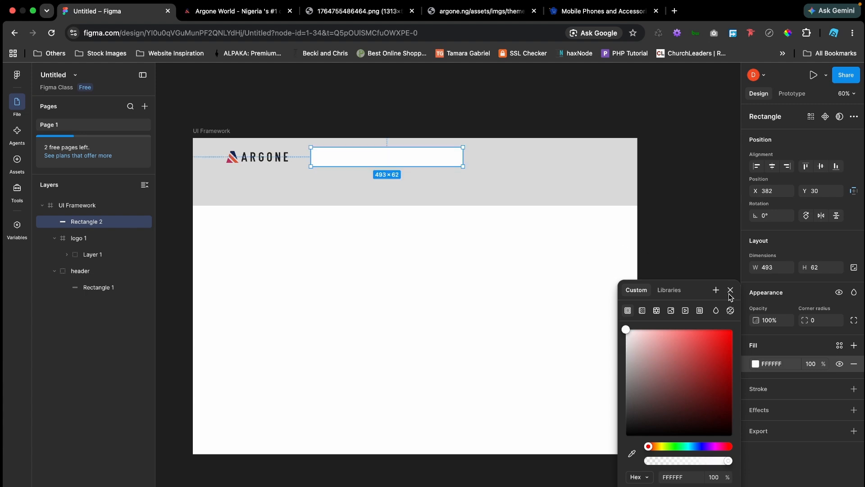
# - Add a black inside stroke with a weight of 2 to the search box rectangle
pyautogui.click(854, 390)
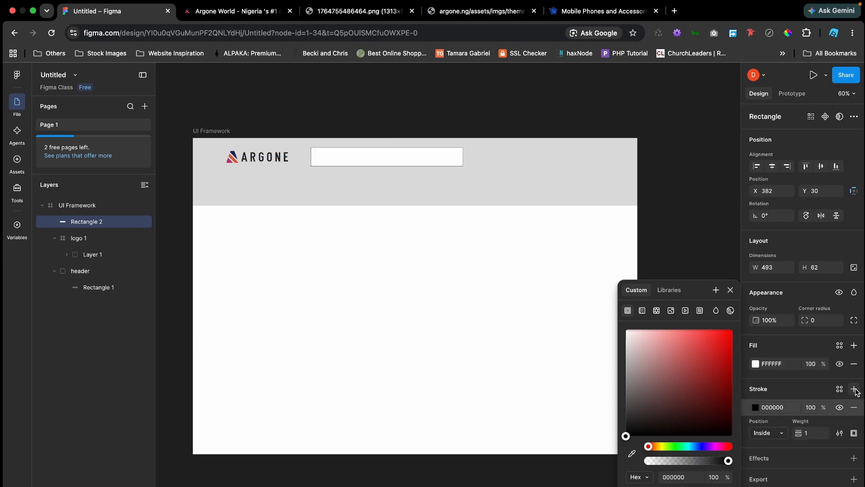
pyautogui.moveTo(798, 432); pyautogui.dragTo(809, 443)
pyautogui.click(807, 434)
pyautogui.write('2')
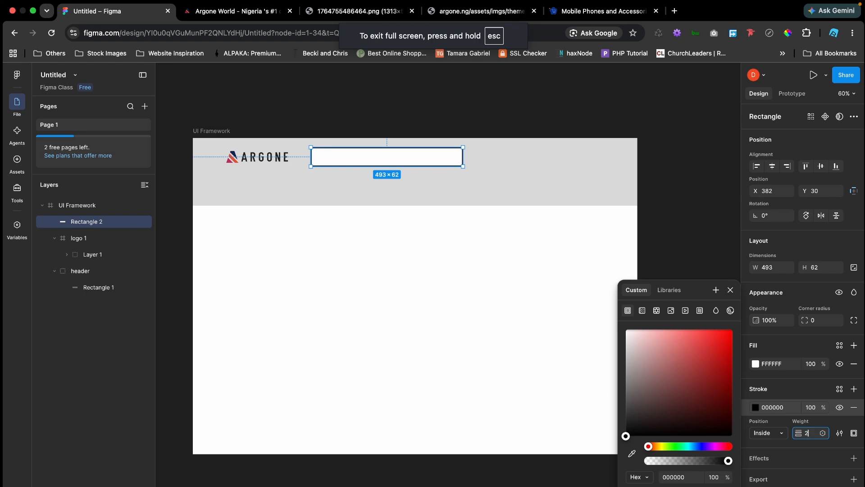
pyautogui.press('Return')
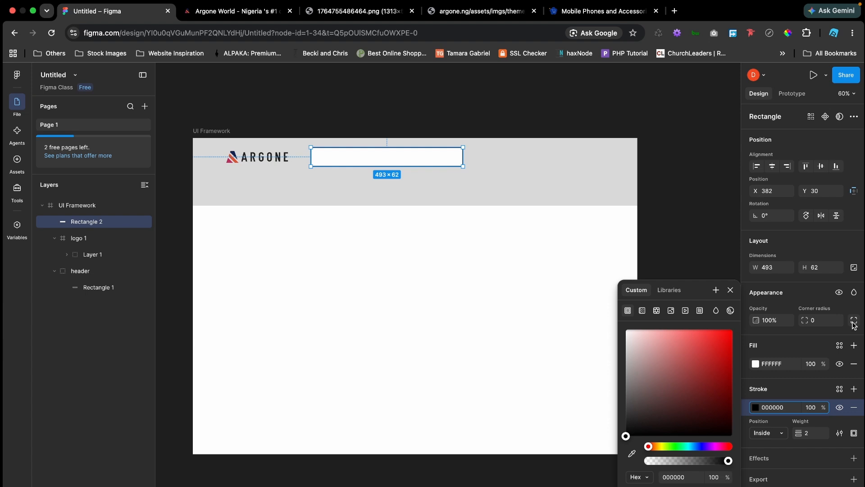
# - Set the corner radius of the search box rectangle to 10
pyautogui.click(811, 320)
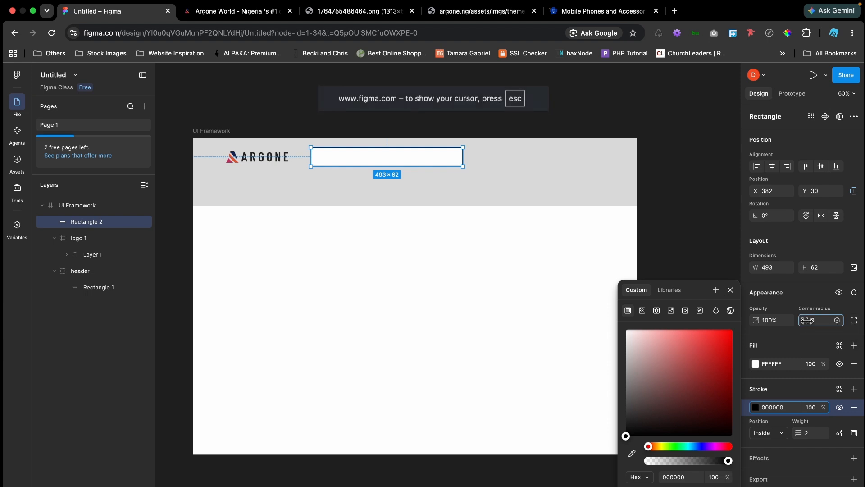
pyautogui.moveTo(812, 320); pyautogui.dragTo(852, 320)
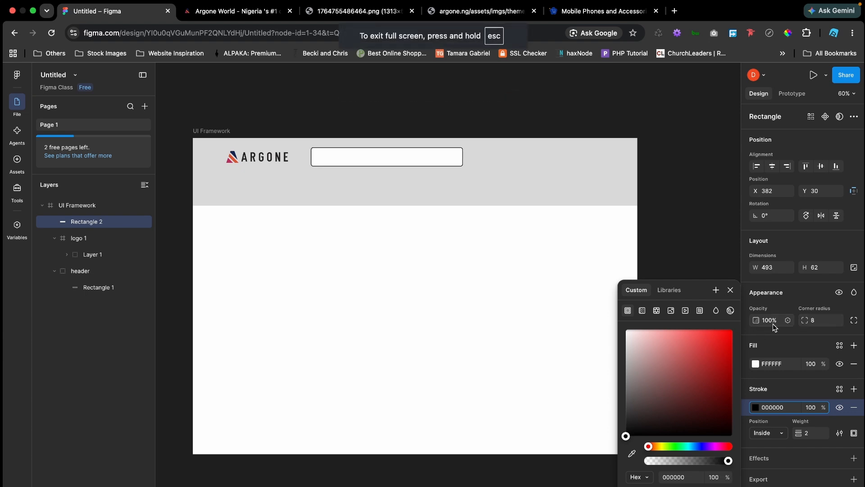
pyautogui.click(812, 320)
pyautogui.write('10')
pyautogui.press('Return')
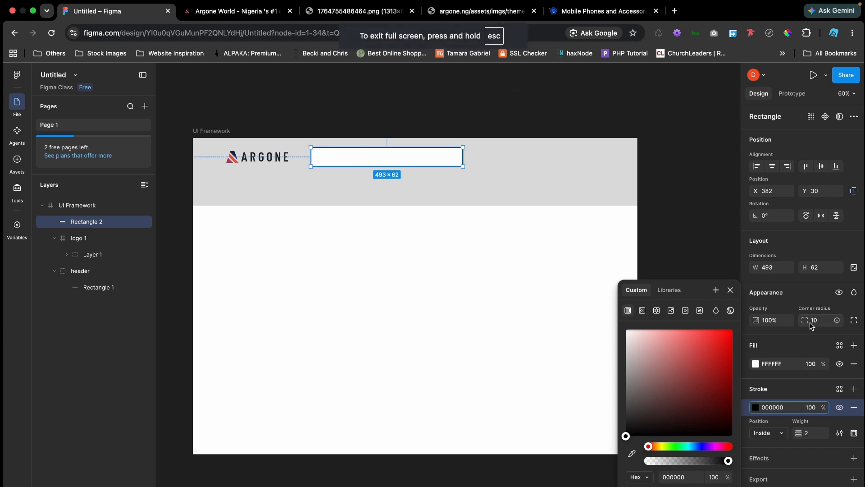
pyautogui.click(264, 99)
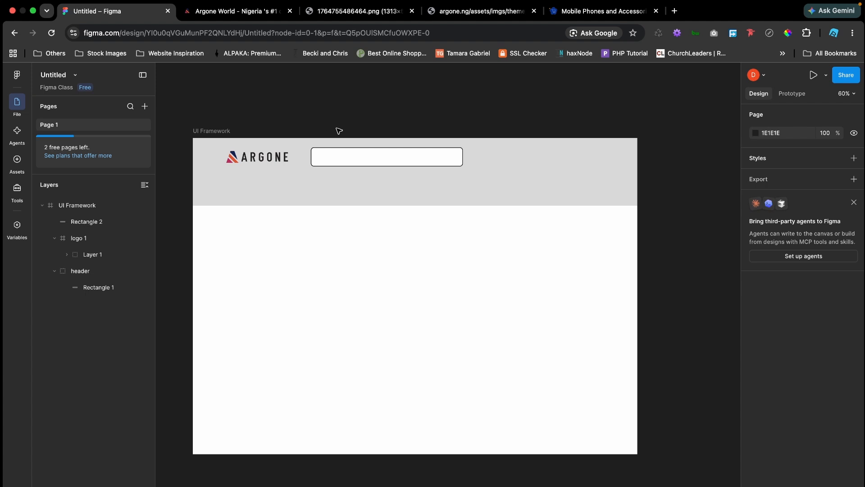
# - Change the search box's stroke colour to grey 696969 and compare it with the search field on the Argone website
pyautogui.click(359, 157)
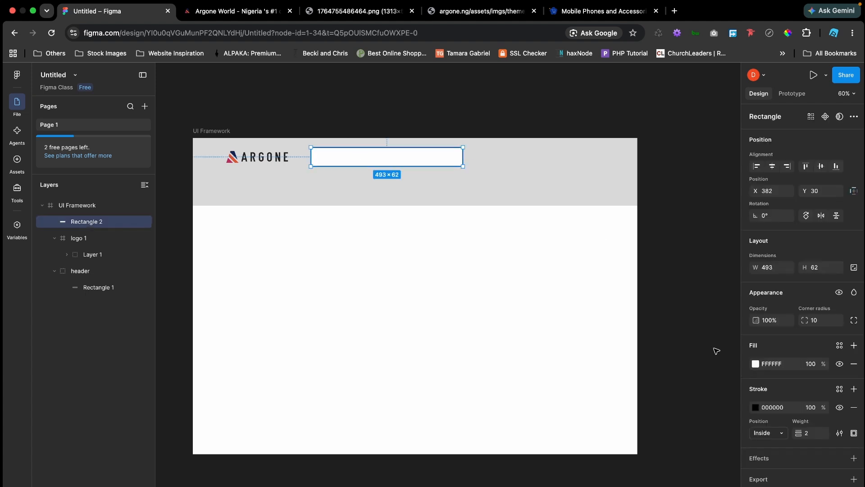
pyautogui.click(757, 407)
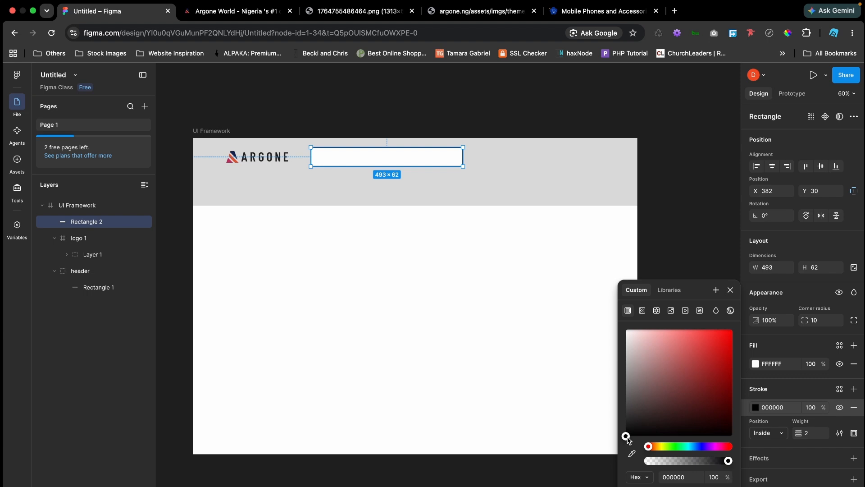
pyautogui.moveTo(628, 439); pyautogui.dragTo(618, 392)
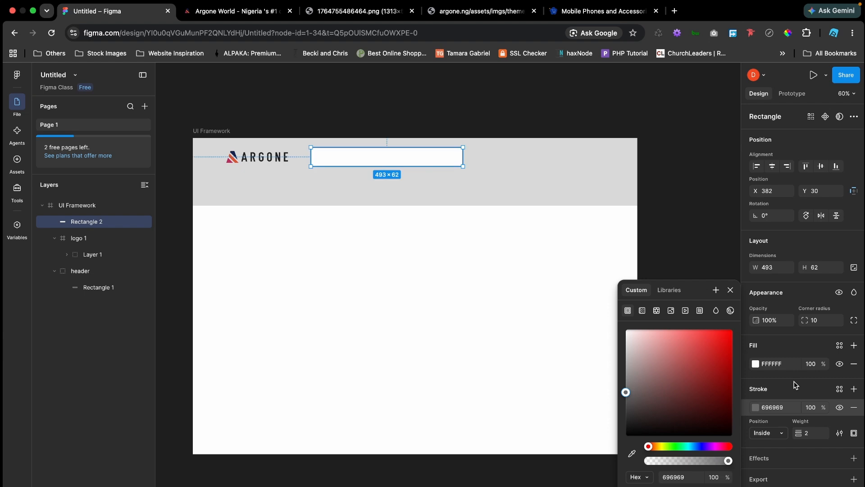
pyautogui.click(731, 290)
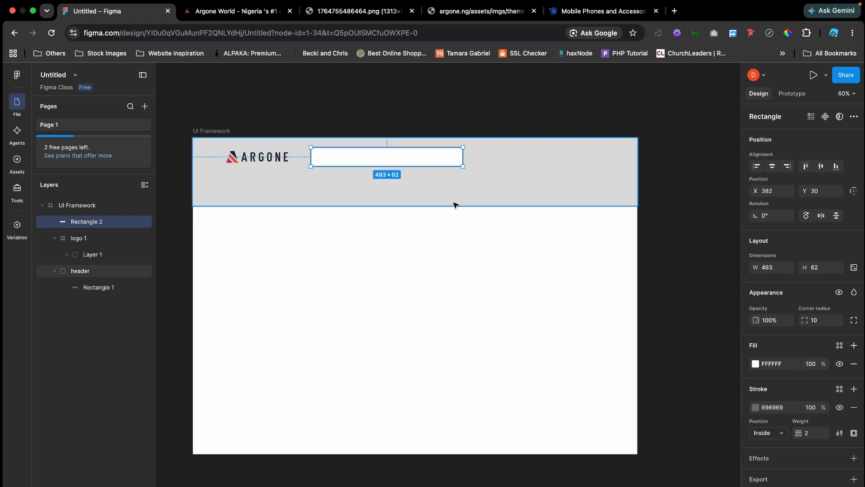
pyautogui.click(410, 95)
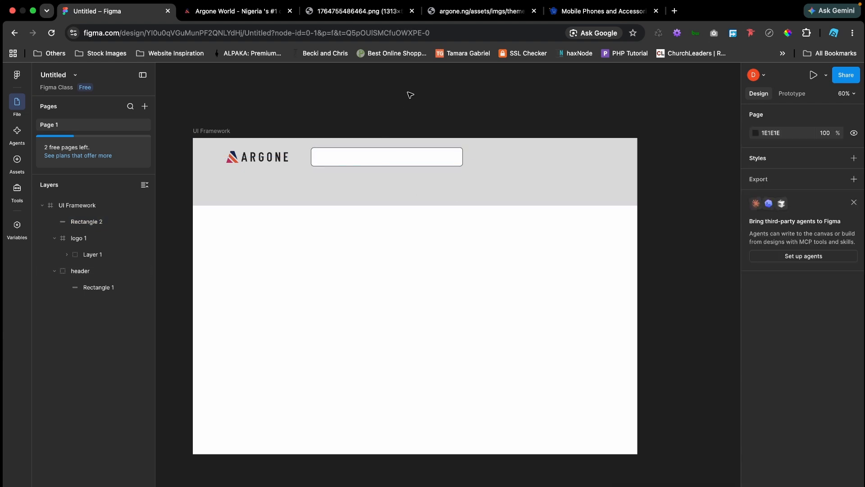
pyautogui.click(251, 16)
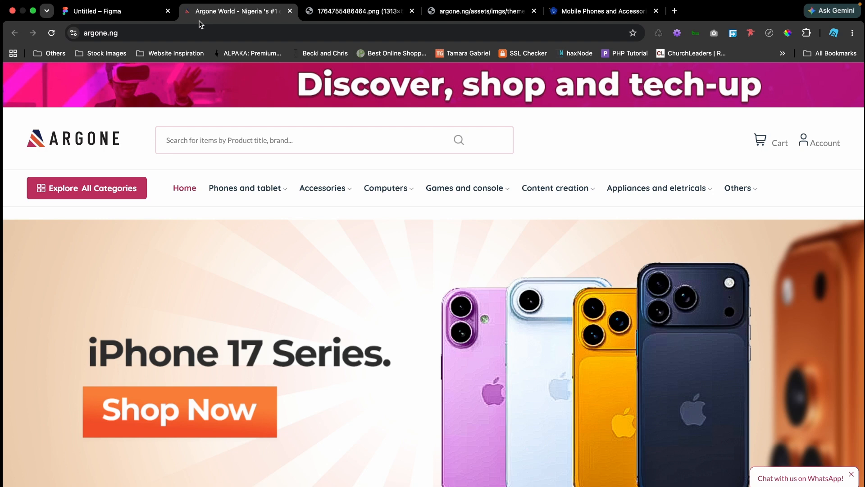
pyautogui.click(144, 11)
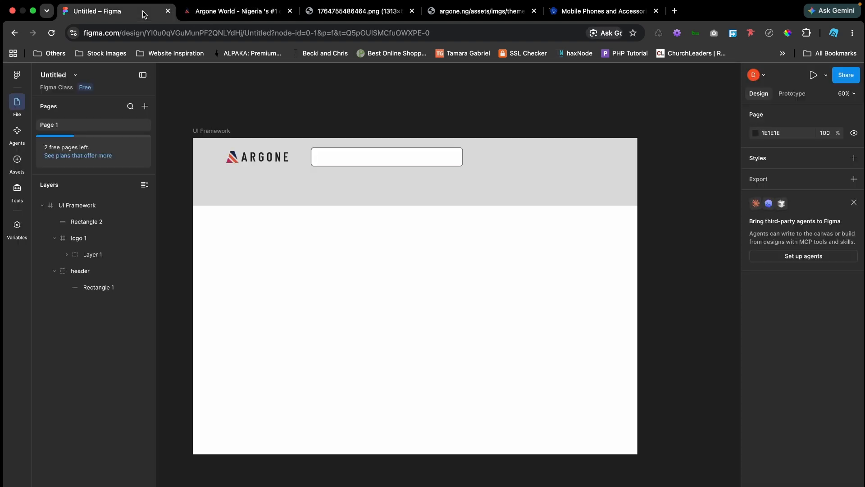
# - Nudge the search box rectangle down to Y 34 in the header
pyautogui.click(362, 160)
pyautogui.press('Down')
pyautogui.press('Down')
pyautogui.press('Down')
pyautogui.press('Down')
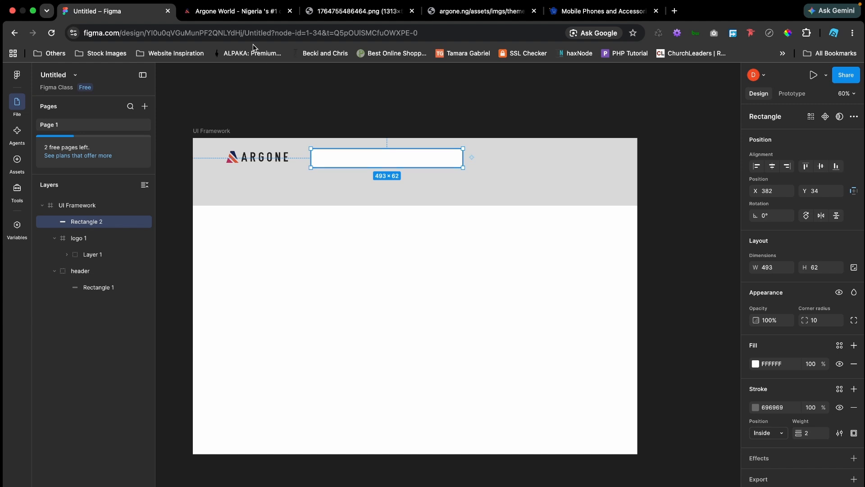
# - Check the search placeholder on the Argone website and add the text "Search for items by name, title, and brand" to the Figma frame
pyautogui.click(250, 13)
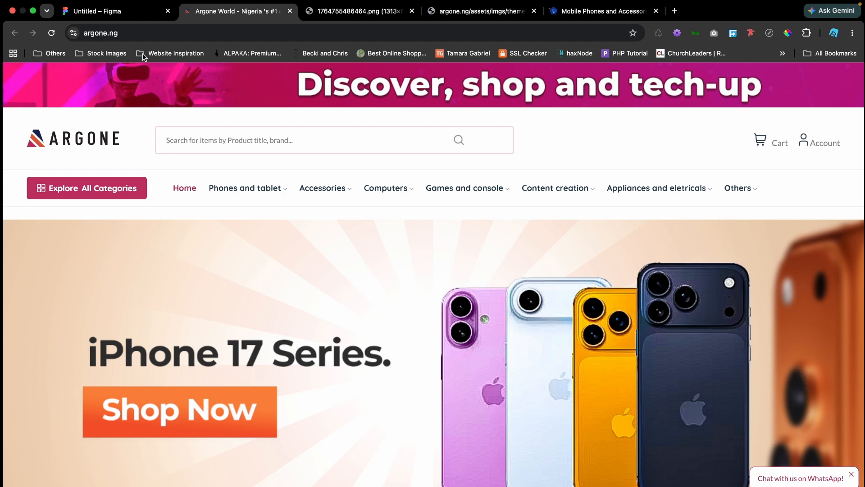
pyautogui.click(134, 14)
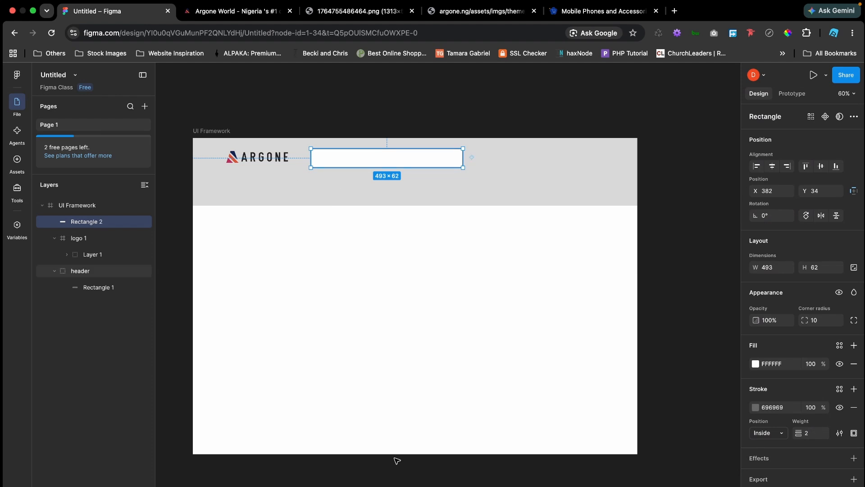
pyautogui.press('t')
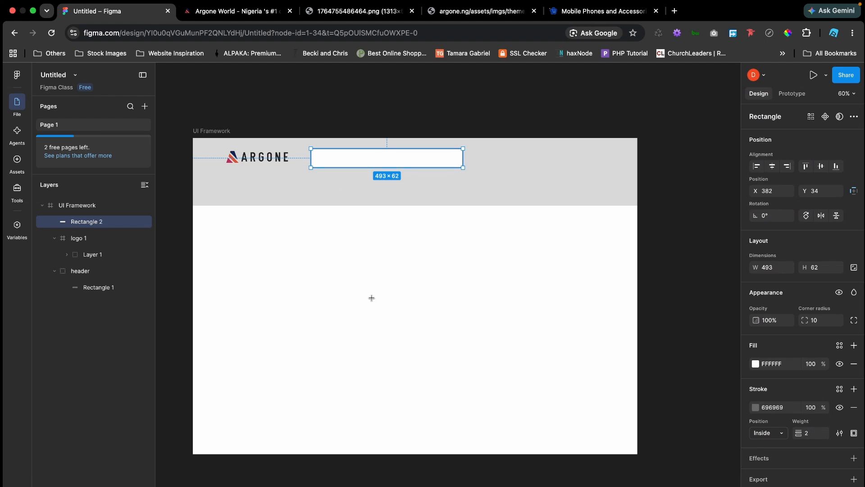
pyautogui.click(372, 297)
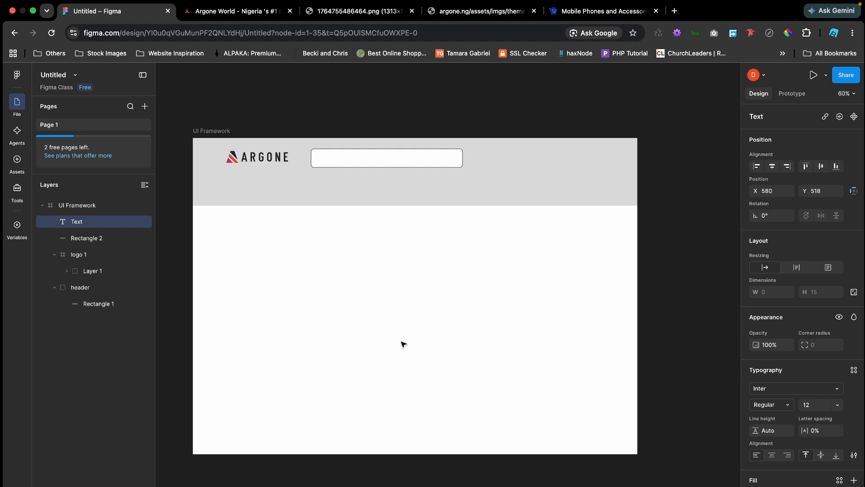
pyautogui.write('Search for items by na')
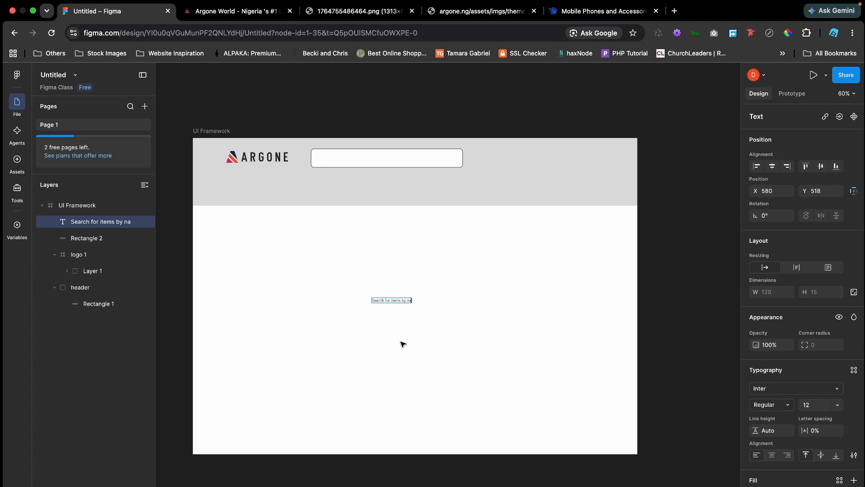
pyautogui.write('me, title, and brand')
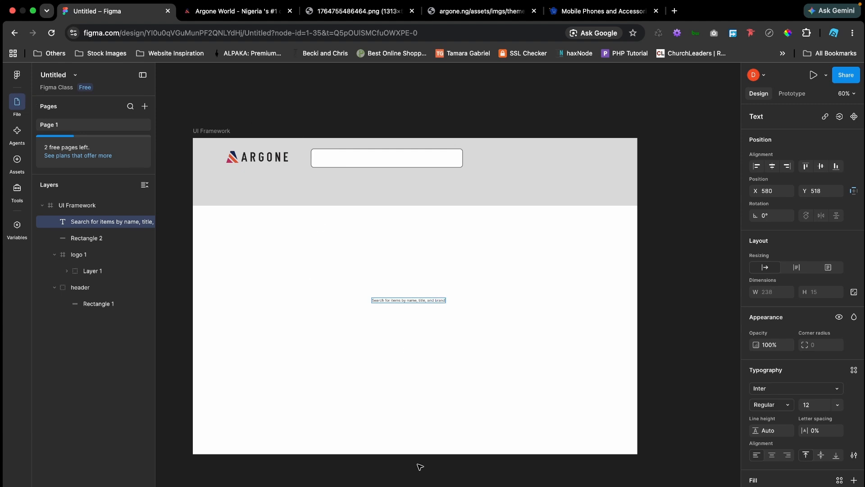
pyautogui.press('Escape')
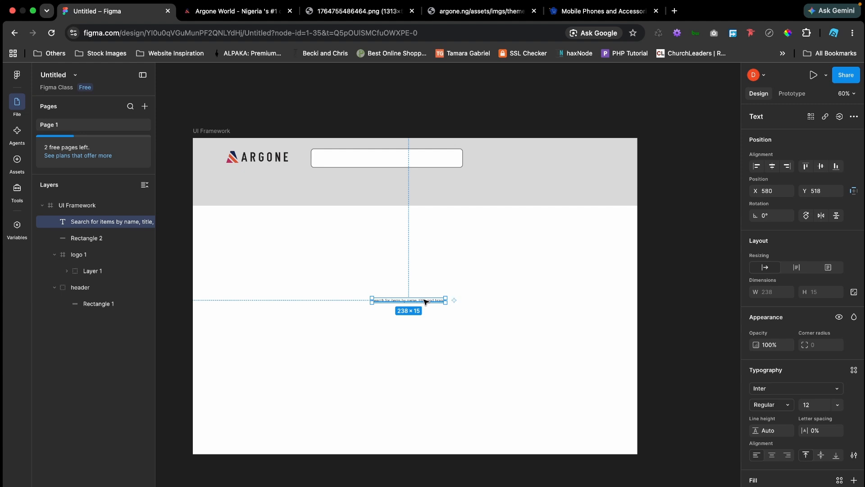
# - Move the placeholder text into the search box at X 417, Y 58 and set its font size to 10
pyautogui.moveTo(425, 301); pyautogui.dragTo(381, 159)
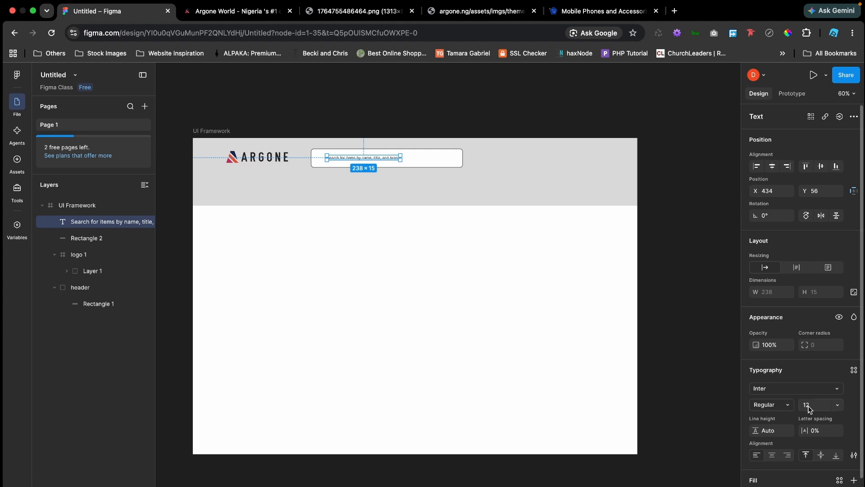
pyautogui.write('10')
pyautogui.press('Return')
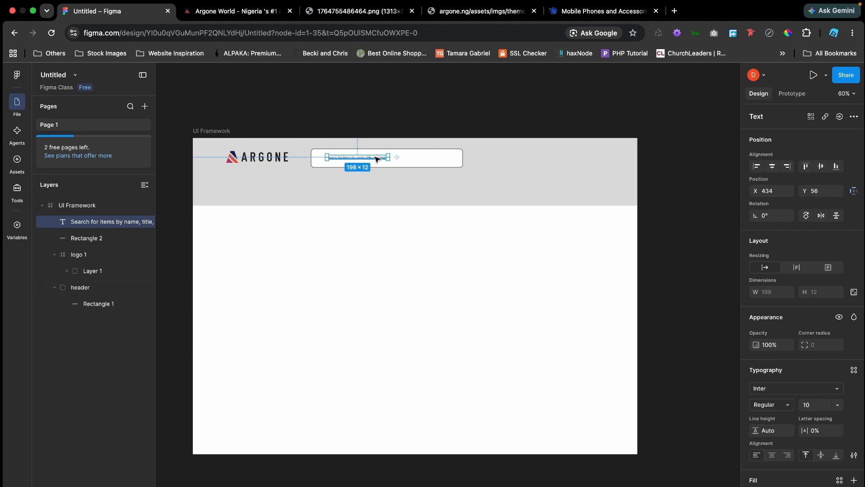
pyautogui.moveTo(375, 158); pyautogui.dragTo(372, 159)
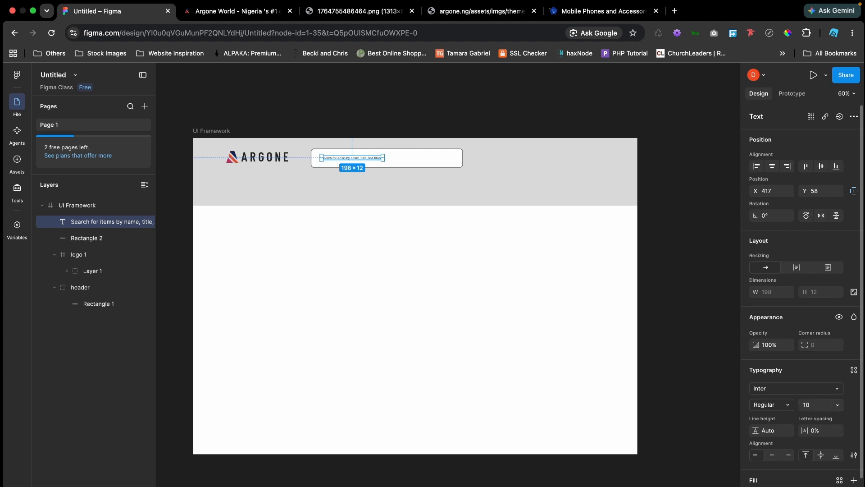
# - Change the placeholder text's fill colour to dark grey 343333
pyautogui.click(756, 486)
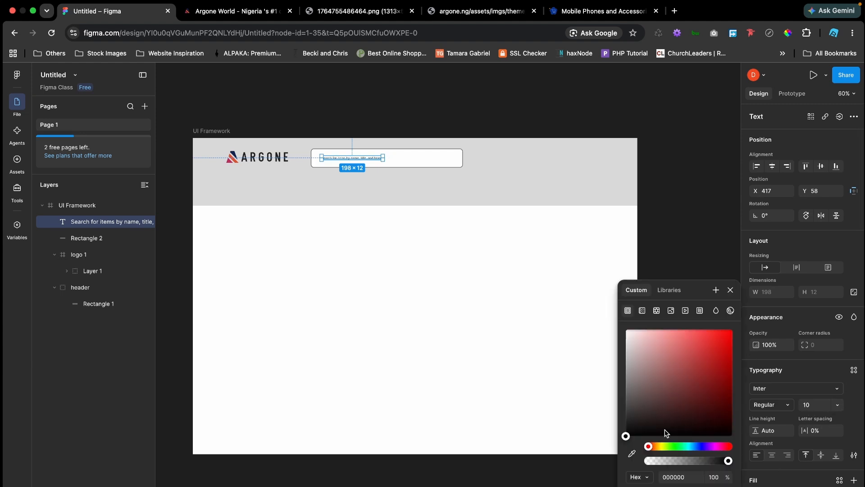
pyautogui.click(628, 417)
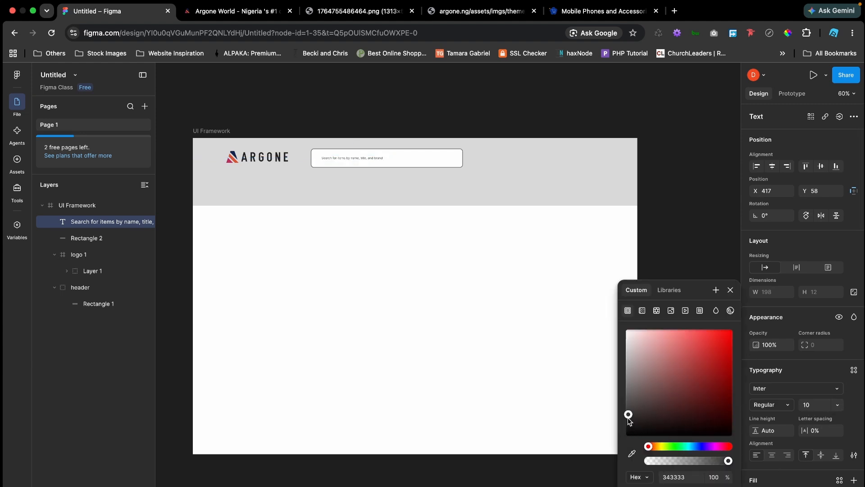
pyautogui.click(696, 172)
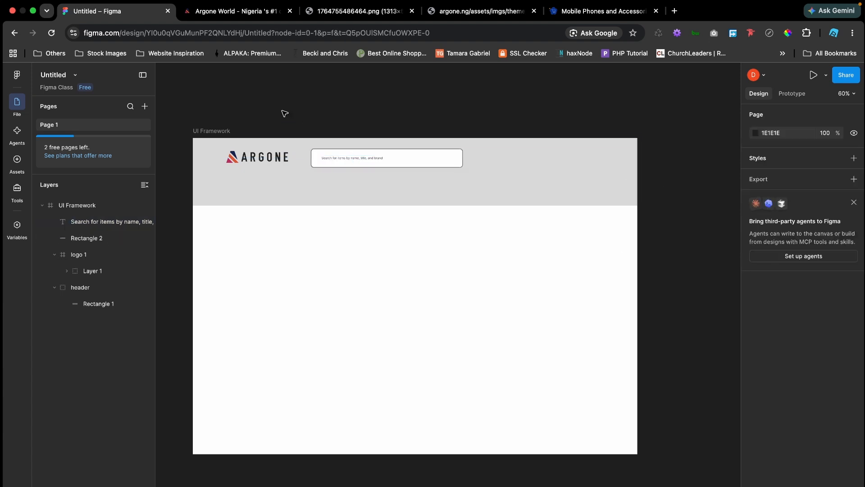
# - Find the Iconify plugin through plugin management, save it and run it
pyautogui.click(18, 77)
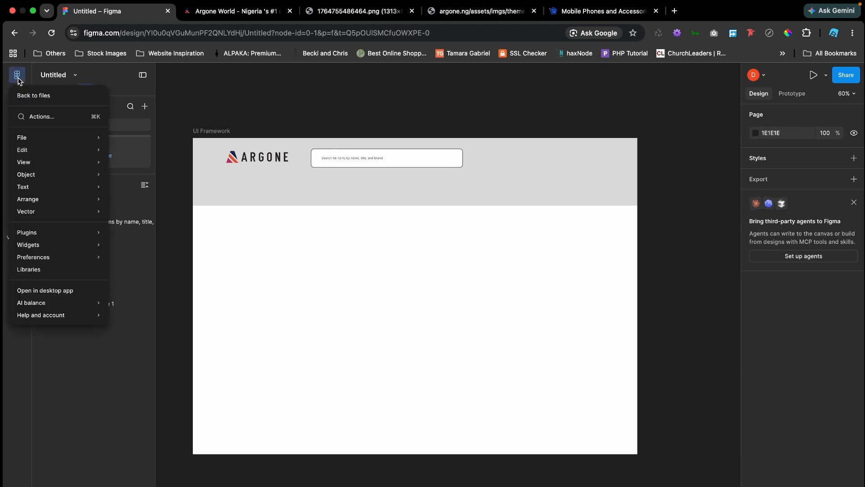
pyautogui.moveTo(35, 140)
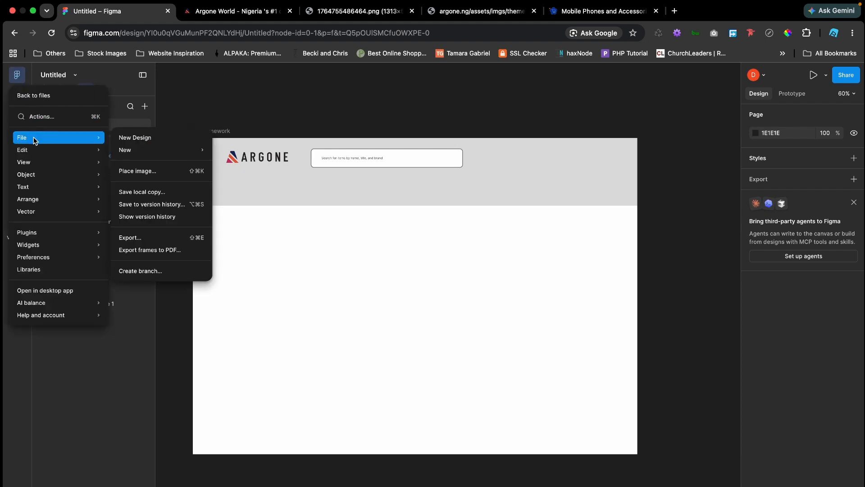
pyautogui.moveTo(50, 233)
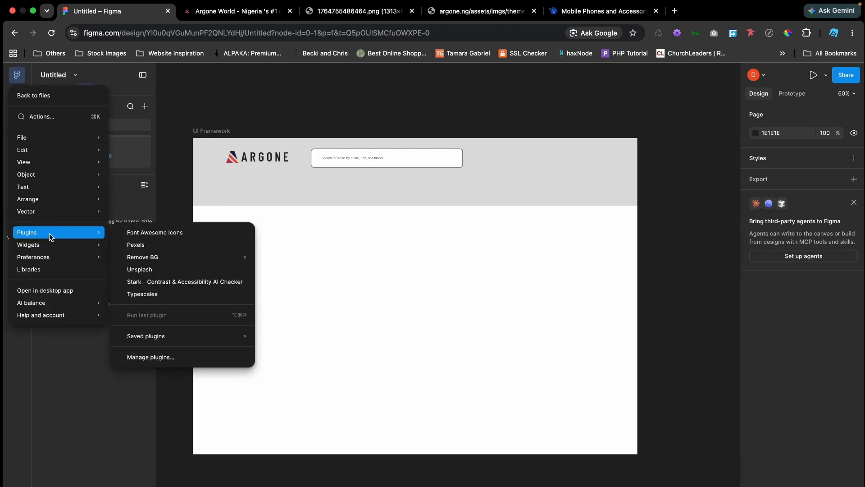
pyautogui.moveTo(169, 338)
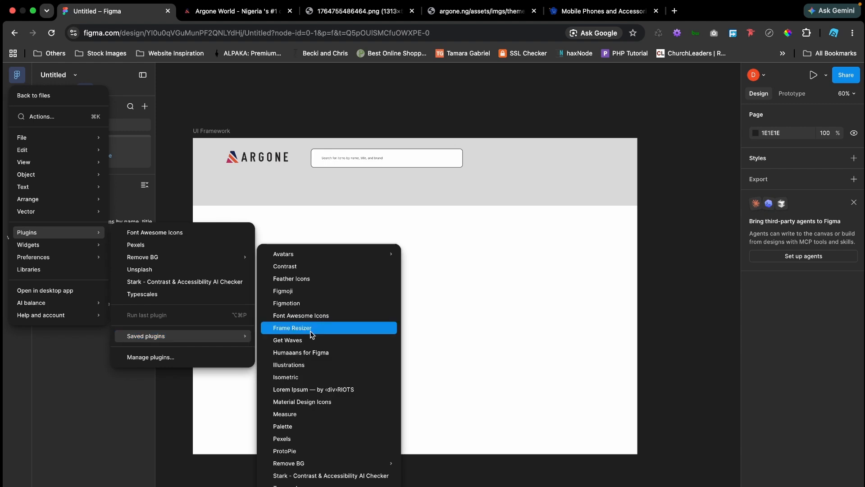
pyautogui.click(183, 356)
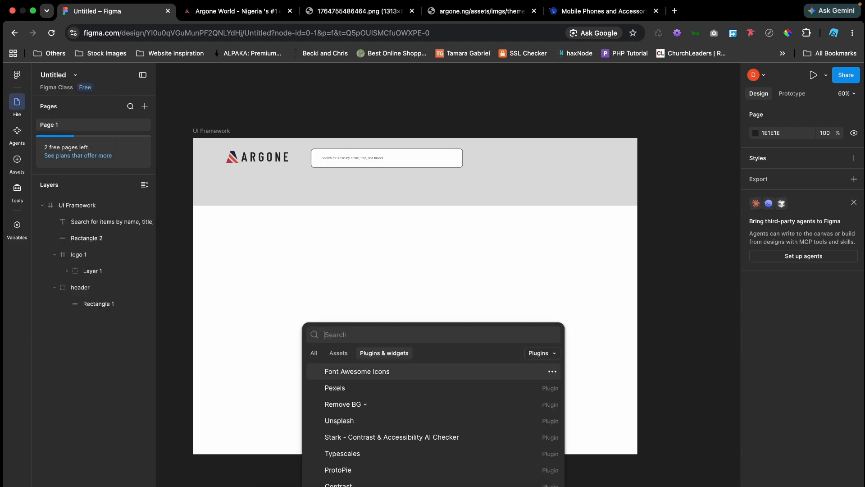
pyautogui.write('iconify')
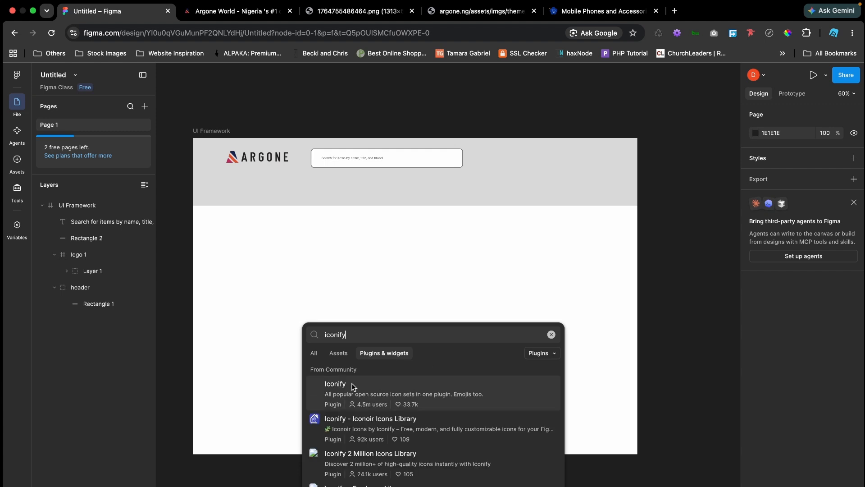
pyautogui.click(353, 387)
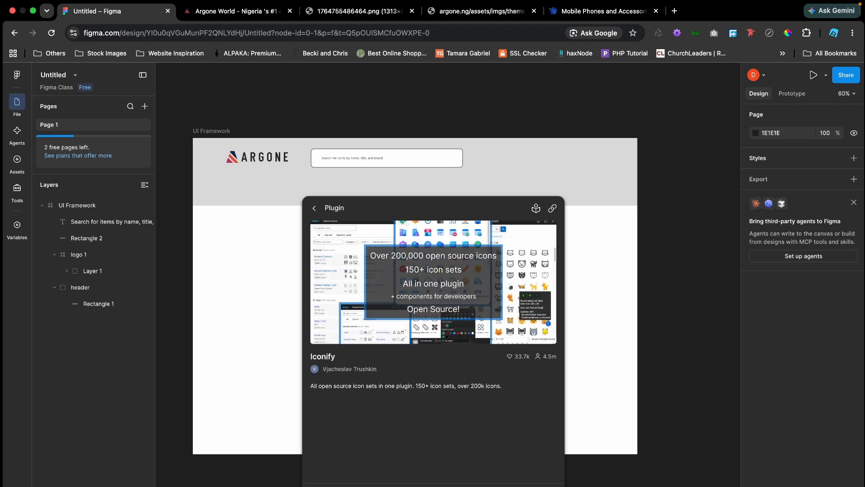
pyautogui.click(518, 486)
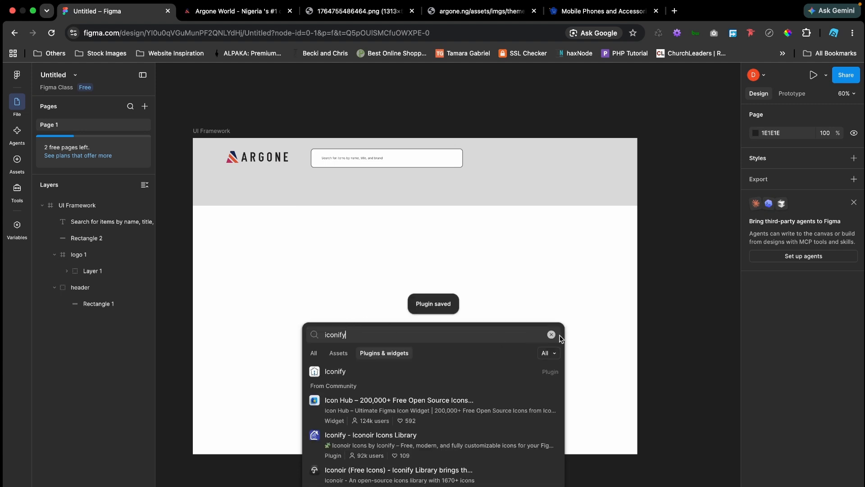
pyautogui.click(450, 371)
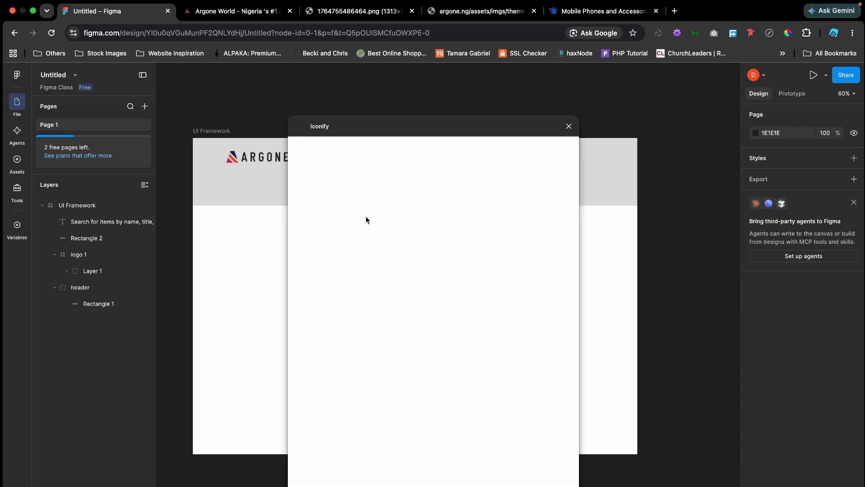
# - Search Iconify for "search" and import the first magnifier icon, material-symbols:search, into the UI Framework frame, closing the plugin
pyautogui.moveTo(378, 131); pyautogui.dragTo(533, 143)
pyautogui.click(490, 178)
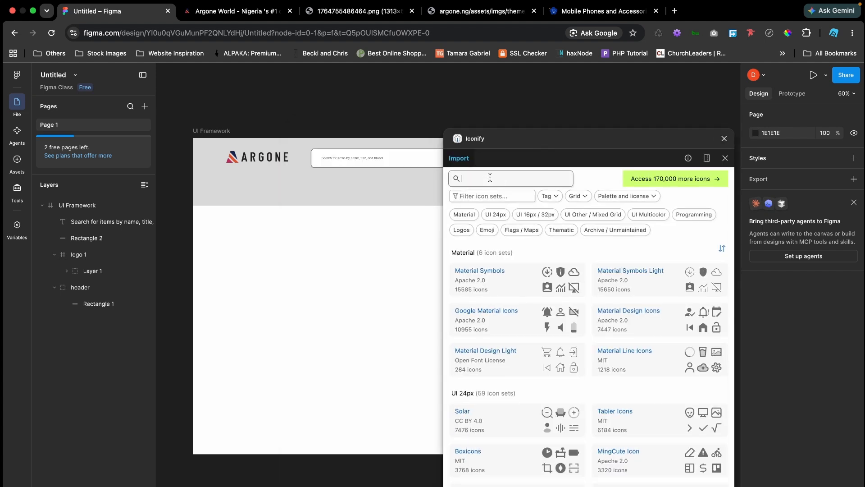
pyautogui.write('search')
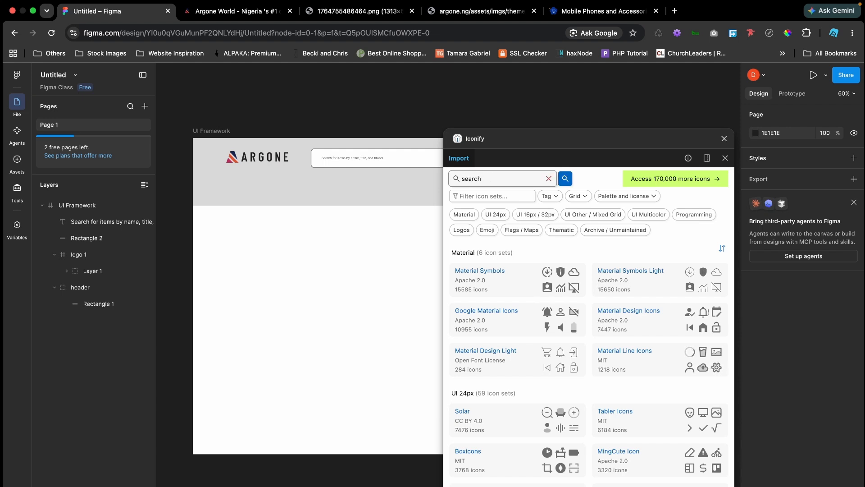
pyautogui.press('Return')
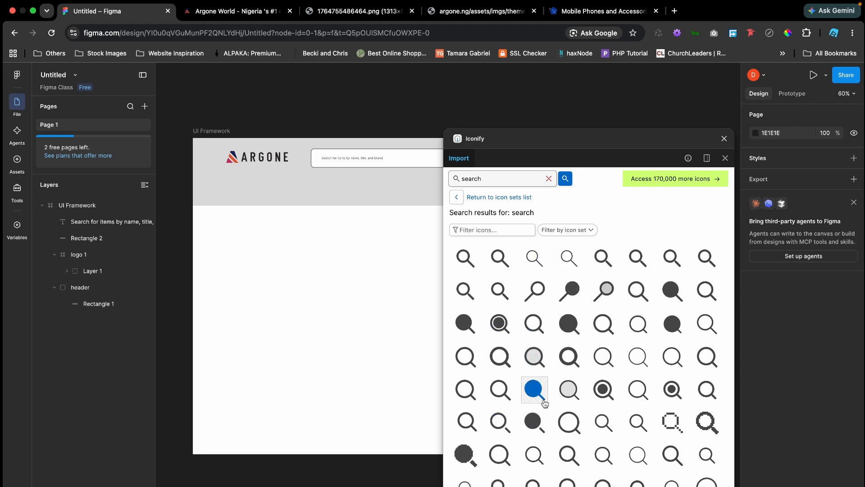
pyautogui.click(469, 264)
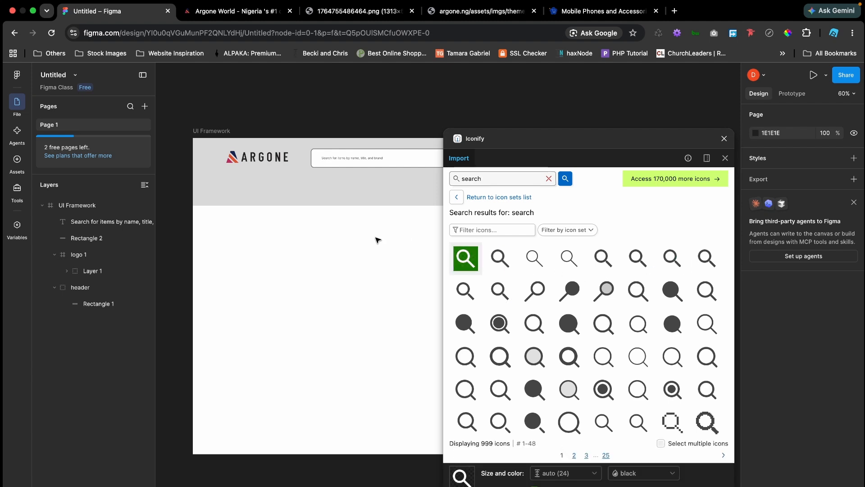
pyautogui.moveTo(558, 138); pyautogui.dragTo(636, 99)
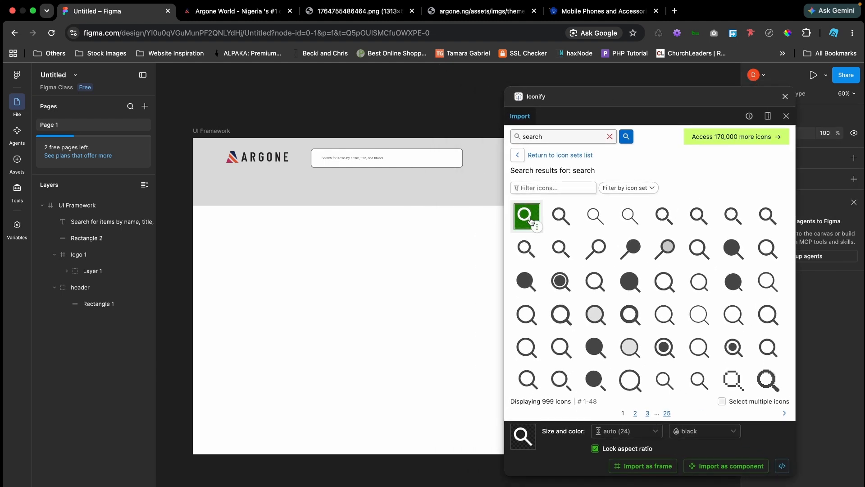
pyautogui.moveTo(531, 221); pyautogui.dragTo(441, 253)
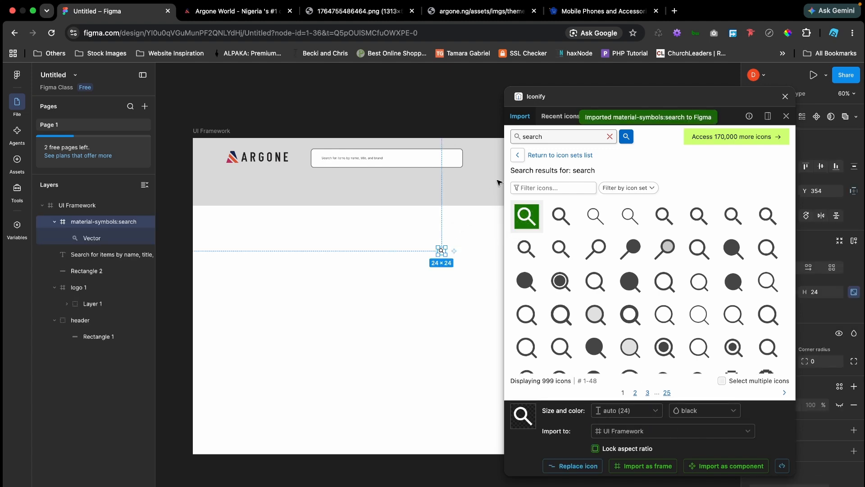
pyautogui.click(785, 96)
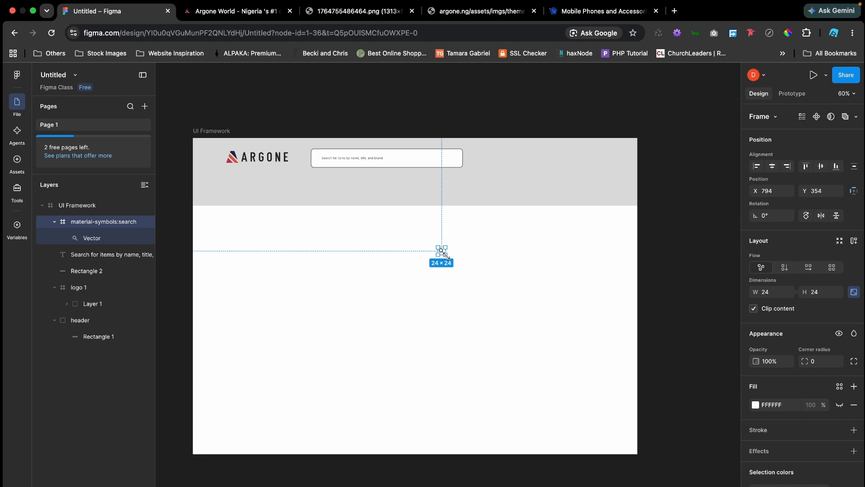
# - Enlarge the search icon to 40 × 40 and position it at the right end of the search box at X 815, Y 45
pyautogui.moveTo(446, 255)
pyautogui.mouseDown()
pyautogui.moveTo(460, 263)
pyautogui.moveTo(449, 255)
pyautogui.mouseUp()
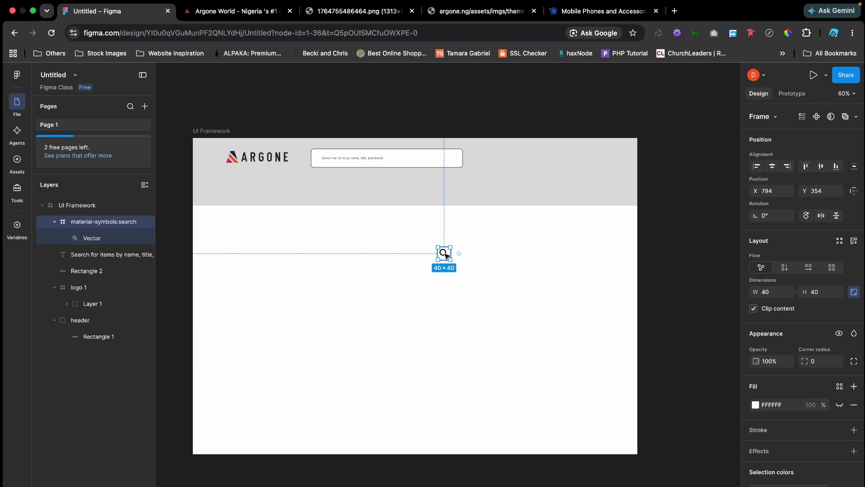
pyautogui.moveTo(444, 254); pyautogui.dragTo(450, 161)
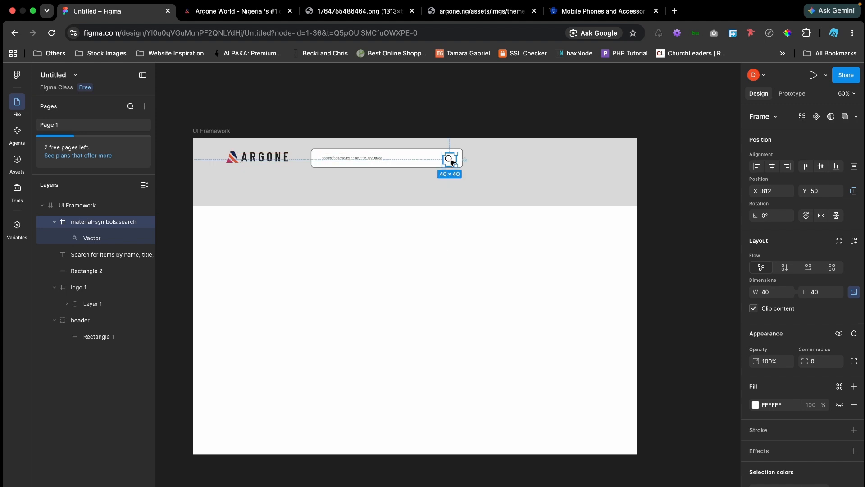
pyautogui.press('Up')
pyautogui.press('Up')
pyautogui.press('Up')
pyautogui.press('Up')
pyautogui.press('Up')
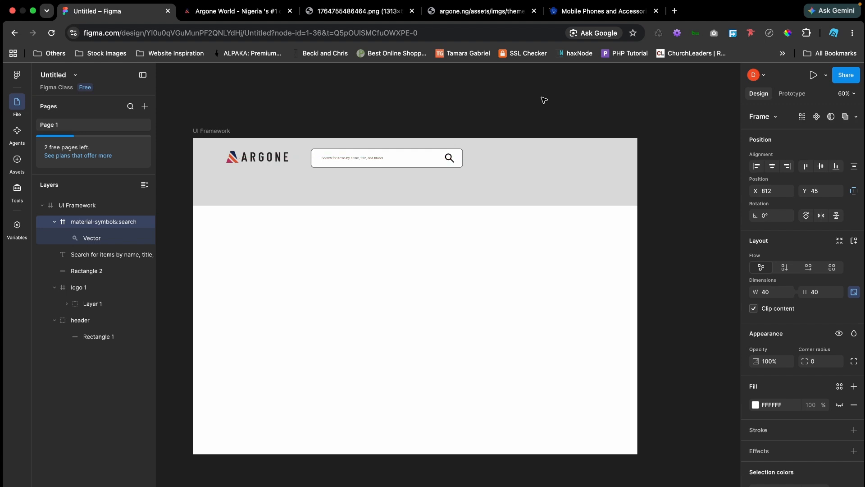
pyautogui.press('Right')
pyautogui.press('Right')
pyautogui.press('Right')
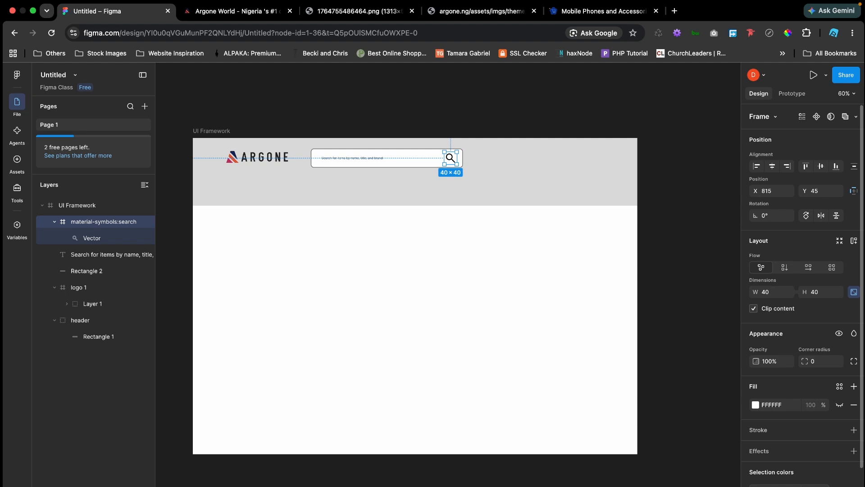
# - Change the search icon's colour to dark grey 323232 and deselect the icon
pyautogui.click(756, 484)
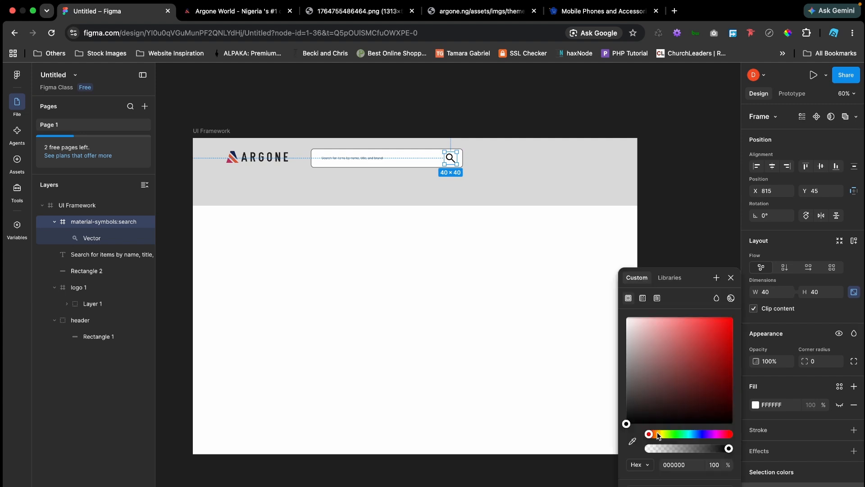
pyautogui.moveTo(627, 424); pyautogui.dragTo(624, 401)
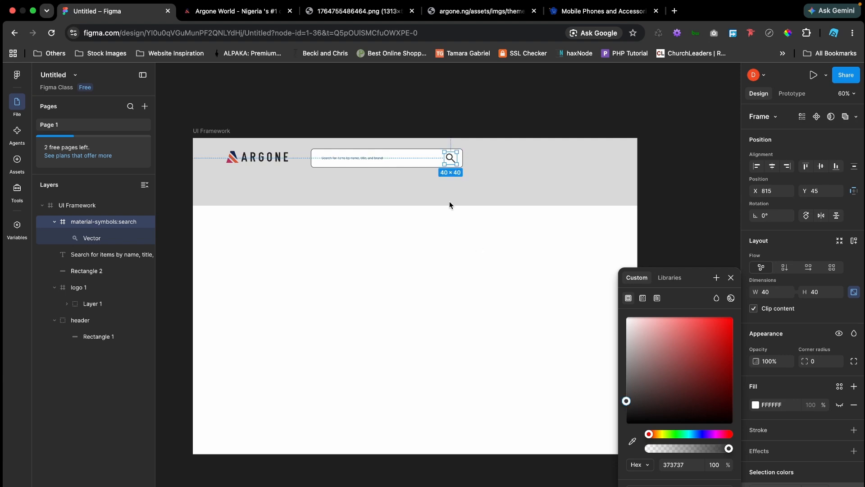
pyautogui.press('Down')
pyautogui.press('Down')
pyautogui.press('Down')
pyautogui.press('Down')
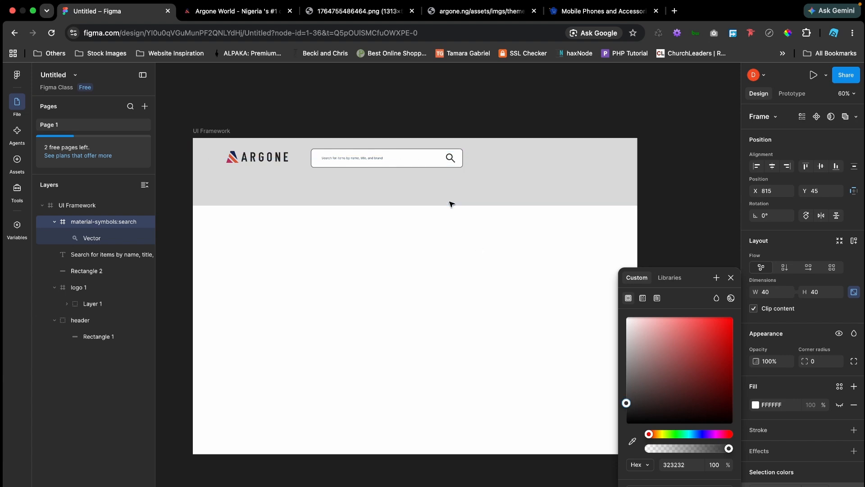
pyautogui.click(731, 277)
pyautogui.click(653, 128)
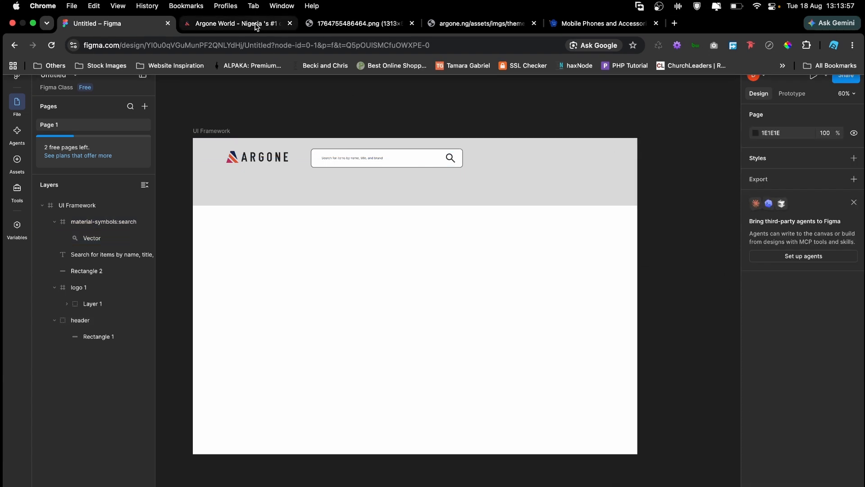
# - Check the header icons on the Argone site, then run Iconify again in Figma and search for "cart"
pyautogui.click(255, 26)
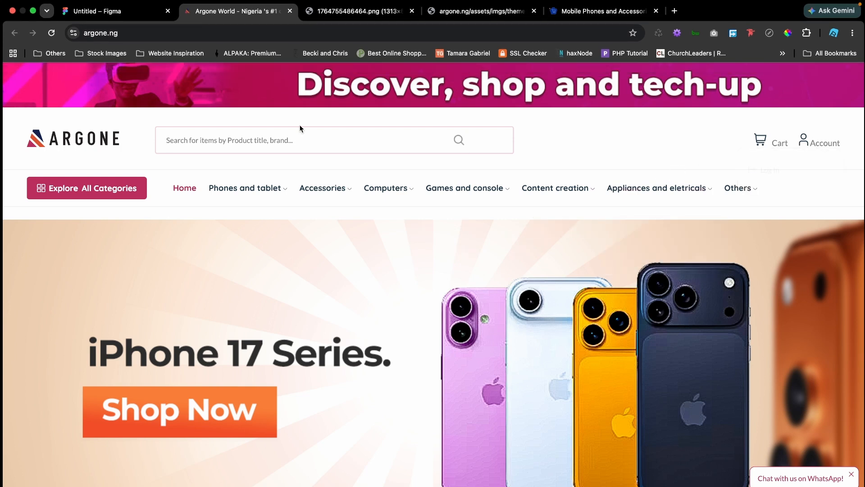
pyautogui.click(120, 13)
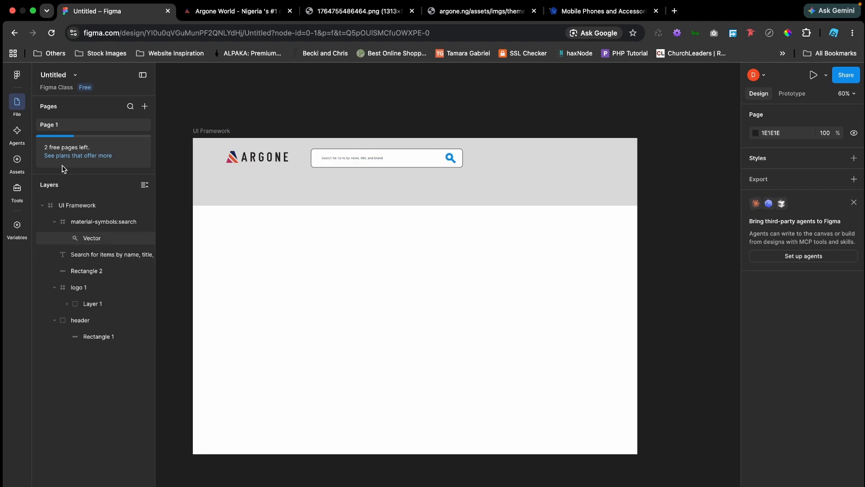
pyautogui.click(17, 74)
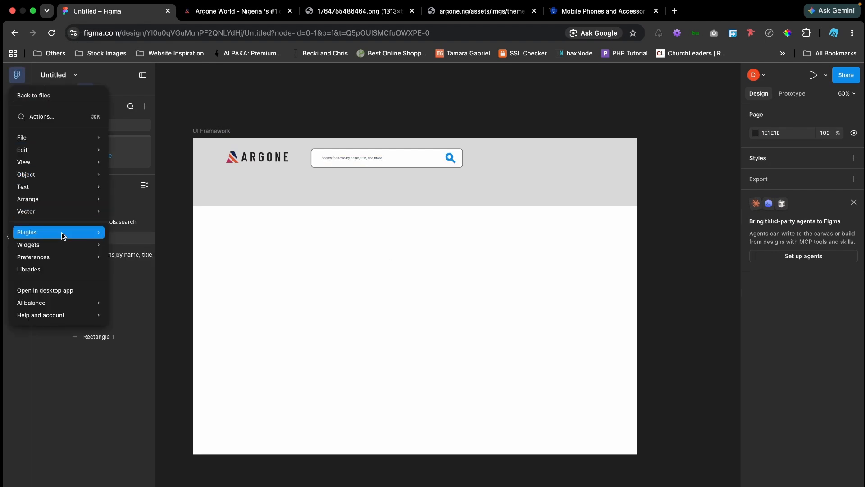
pyautogui.moveTo(62, 232)
pyautogui.click(151, 232)
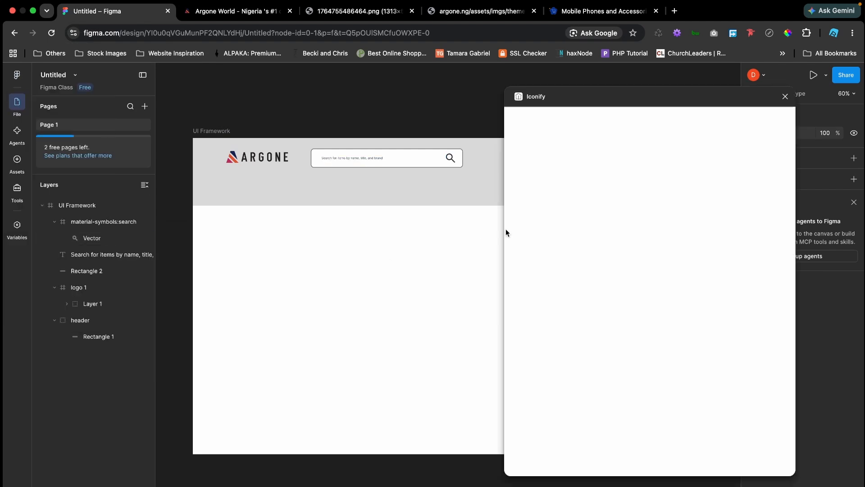
pyautogui.click(546, 137)
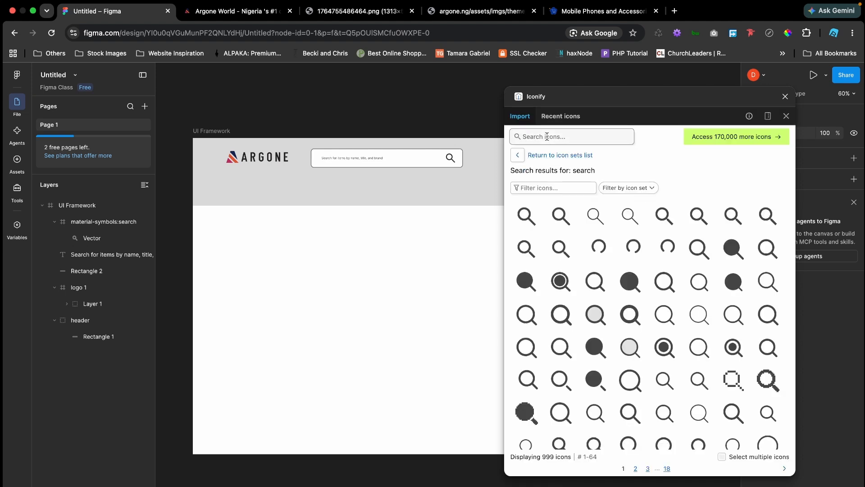
pyautogui.write('car')
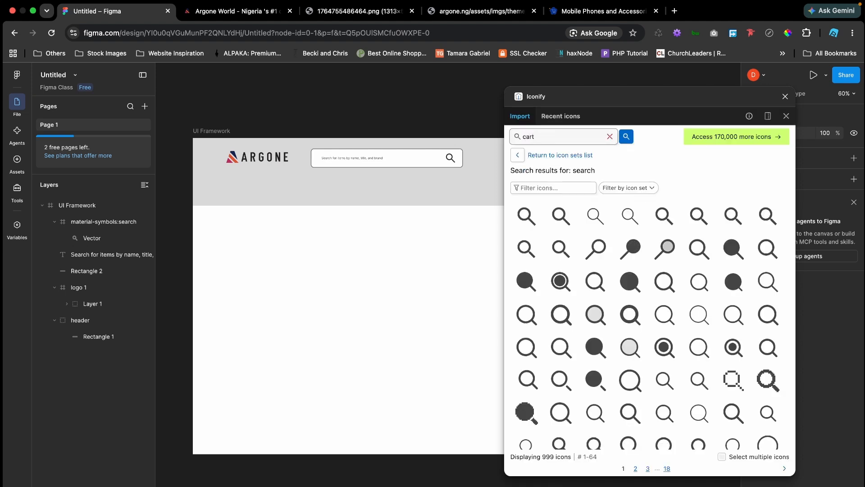
pyautogui.write('t')
pyautogui.press('Return')
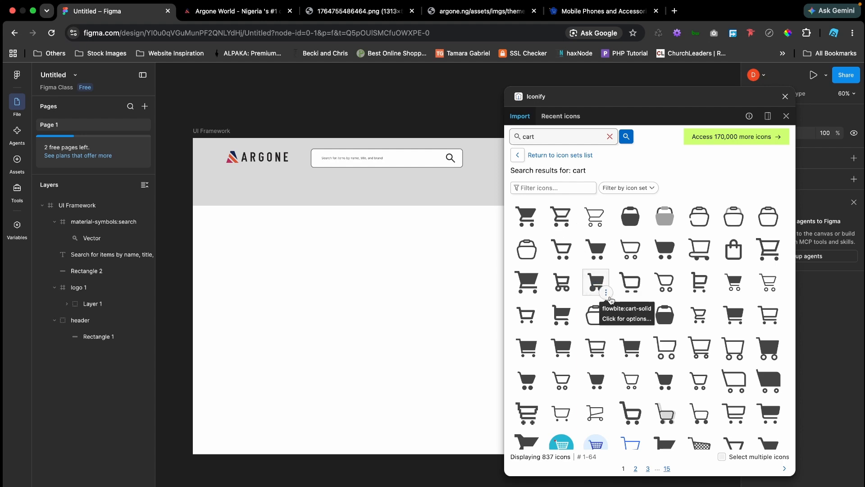
# - Compare the cart icons with the one on the Argone site and try picking mdi:cart-outline and another outlined cart
pyautogui.click(258, 17)
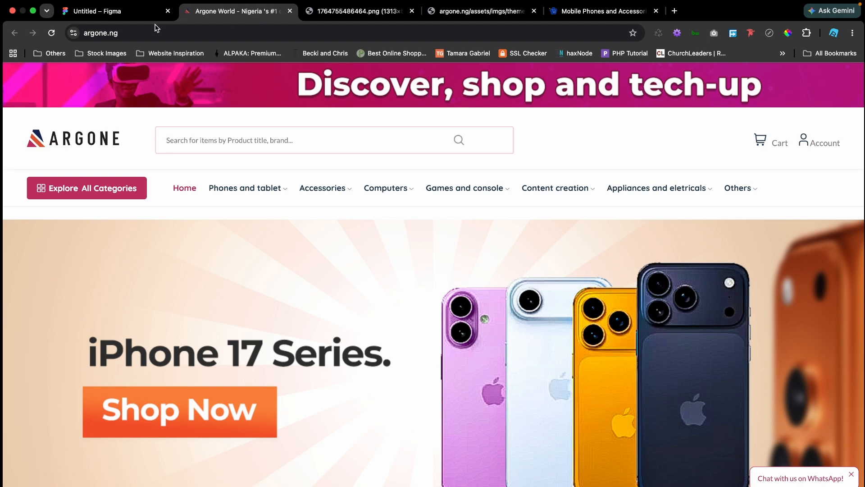
pyautogui.click(116, 18)
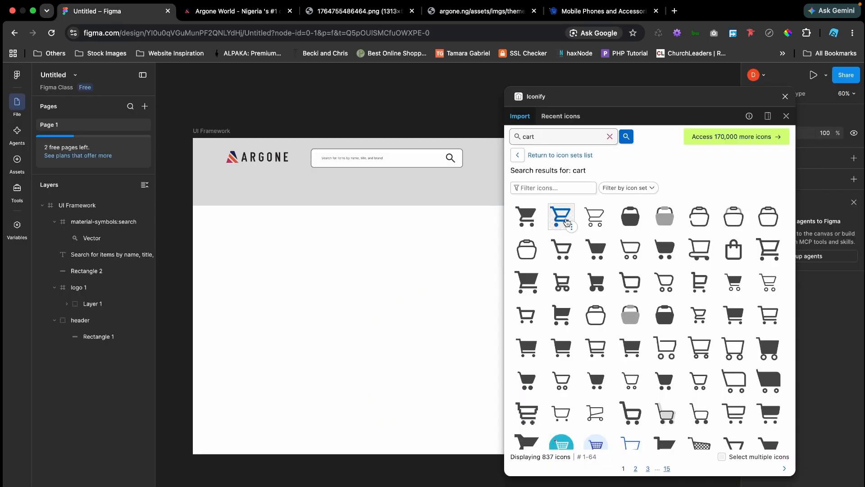
pyautogui.click(567, 221)
pyautogui.click(567, 222)
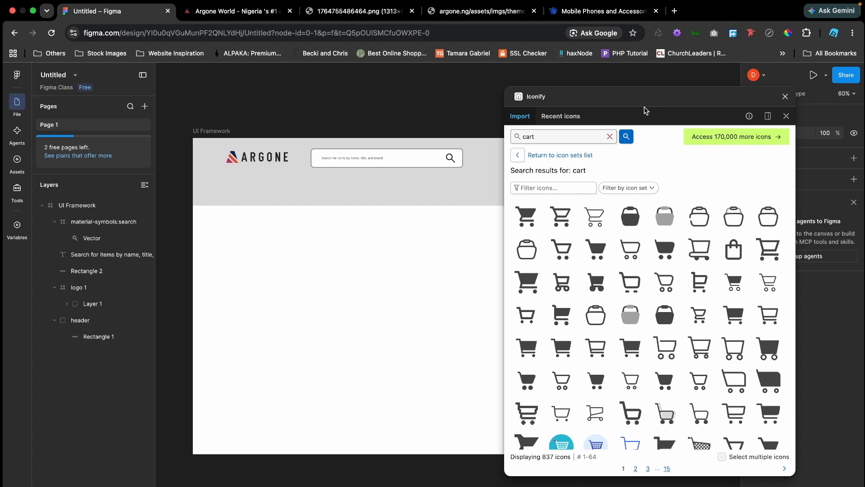
pyautogui.moveTo(645, 108); pyautogui.dragTo(830, 127)
pyautogui.moveTo(629, 97); pyautogui.dragTo(645, 161)
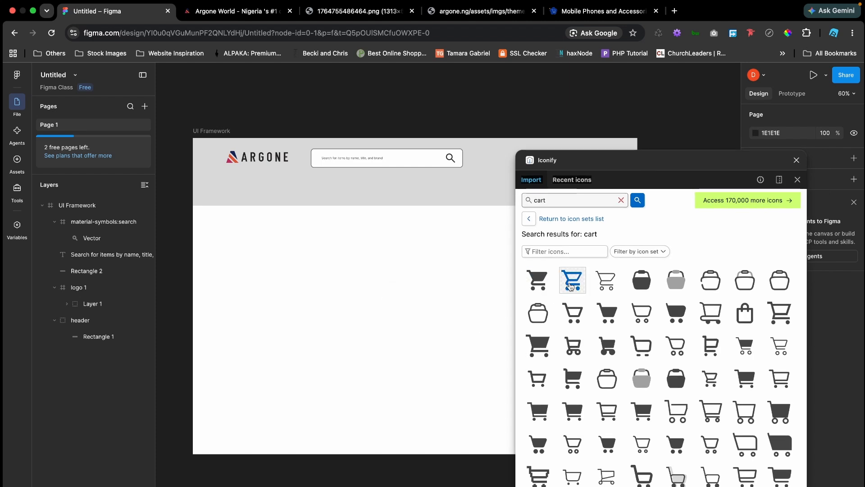
pyautogui.click(572, 282)
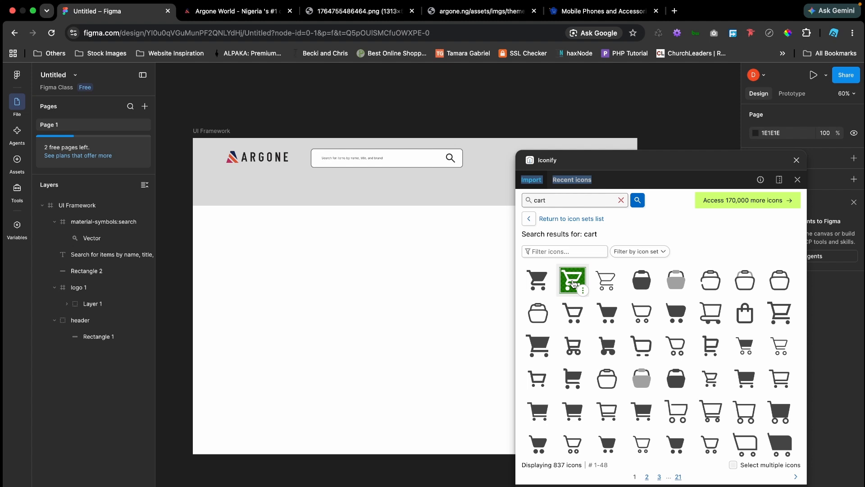
pyautogui.click(583, 161)
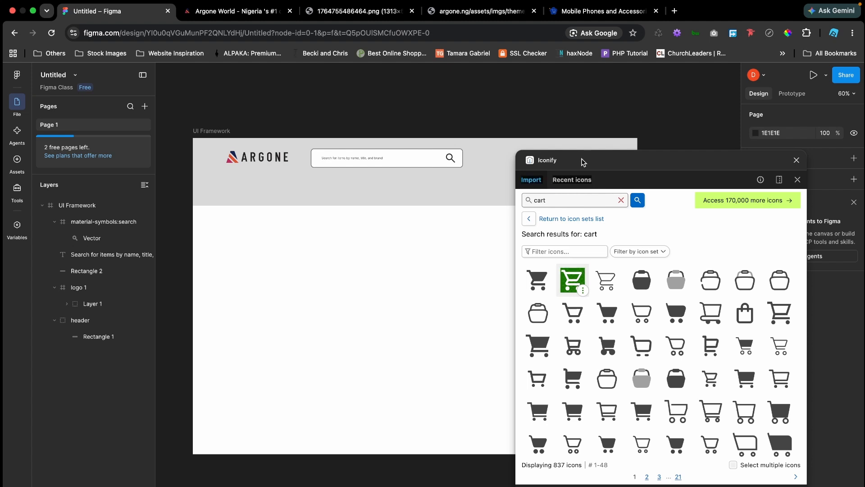
pyautogui.moveTo(582, 161); pyautogui.dragTo(504, 145)
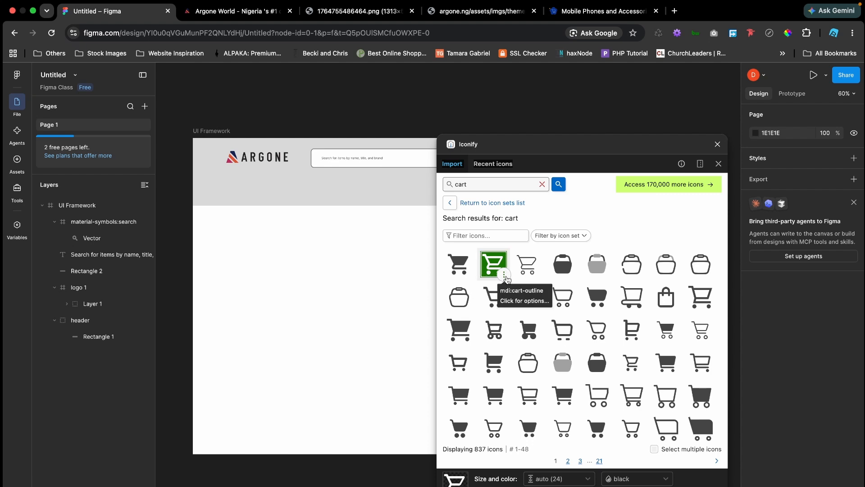
pyautogui.click(505, 276)
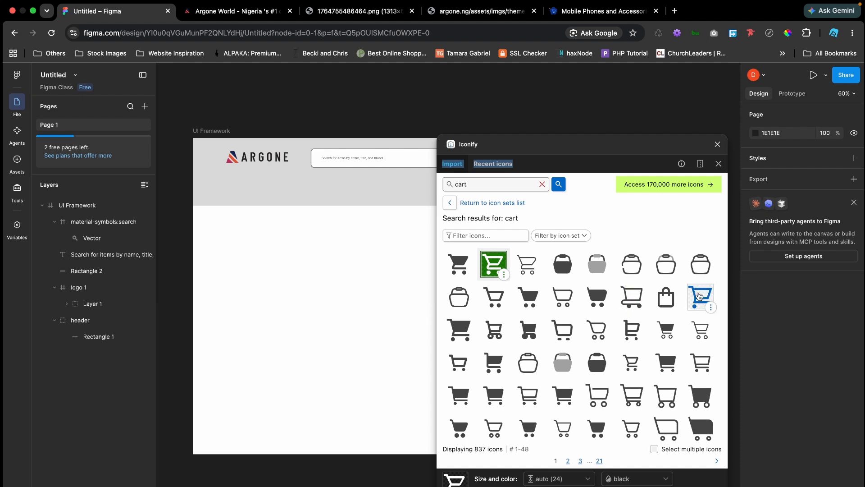
pyautogui.click(699, 296)
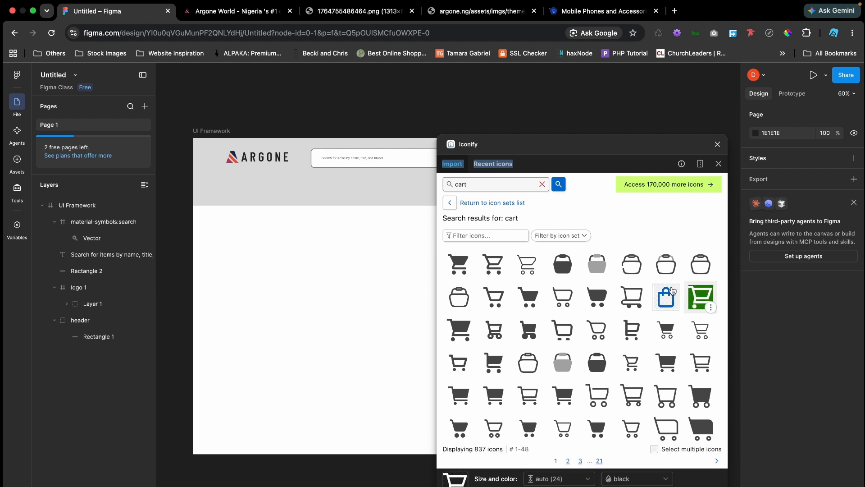
pyautogui.click(697, 296)
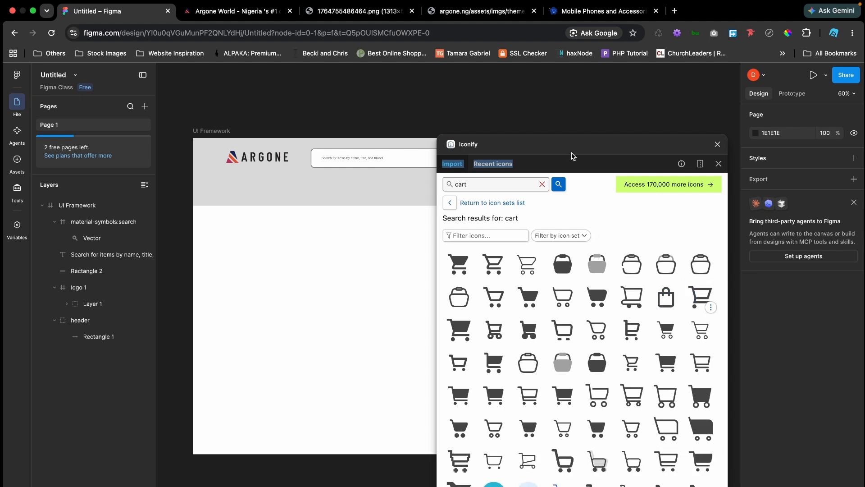
pyautogui.moveTo(567, 150); pyautogui.dragTo(666, 156)
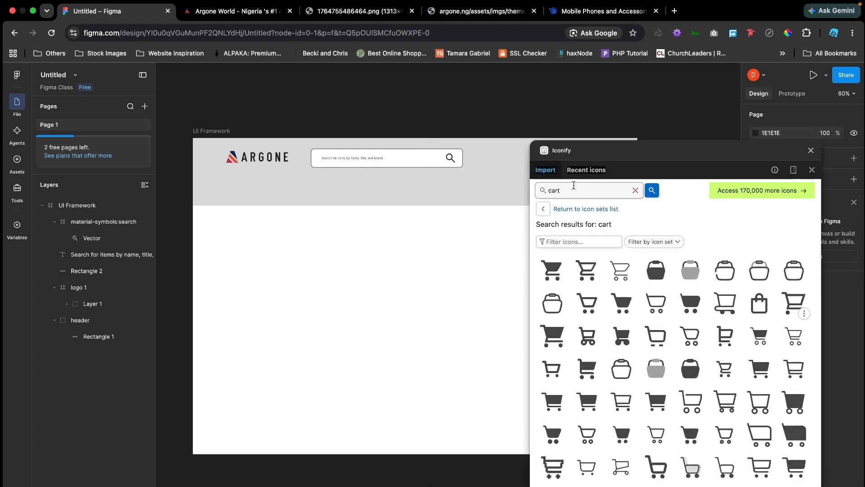
# - Search Iconify for "account", import line-md:account into the blank area of the UI Framework frame and enlarge it to 106 × 106
pyautogui.doubleClick(556, 189)
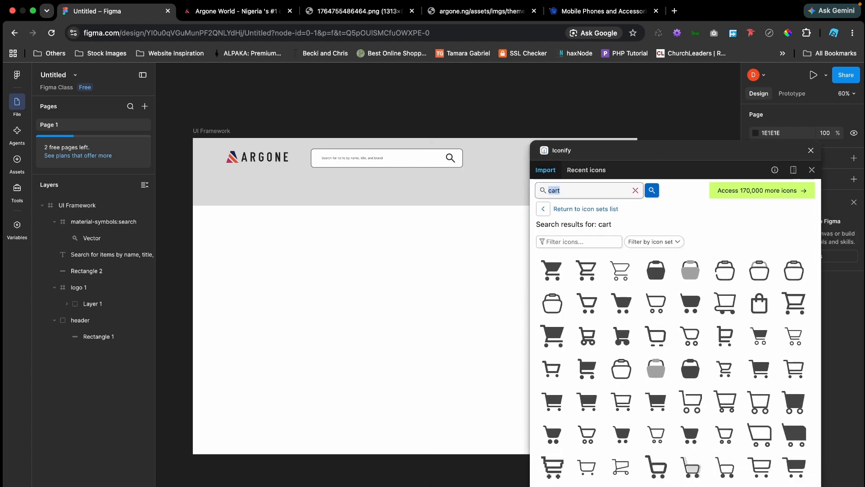
pyautogui.write('account')
pyautogui.press('Return')
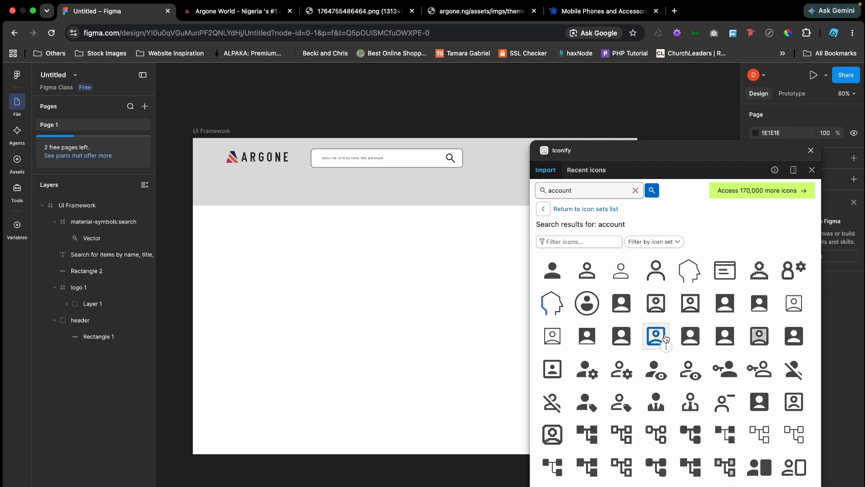
pyautogui.click(212, 16)
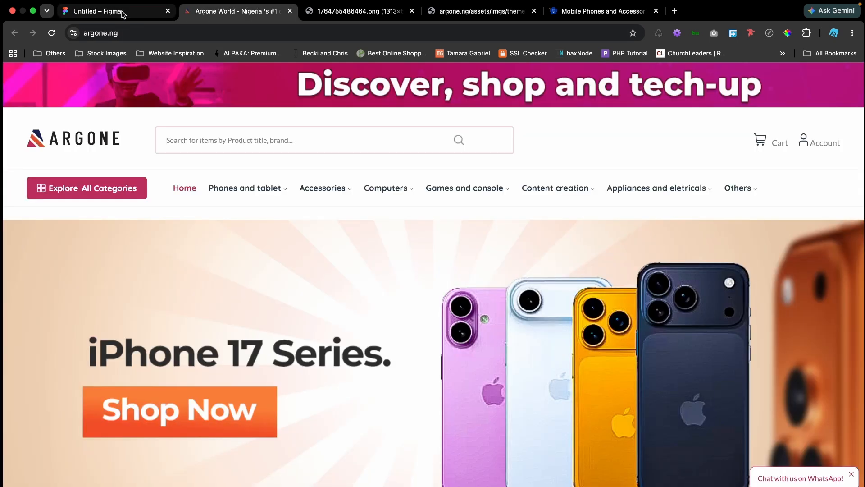
pyautogui.click(121, 13)
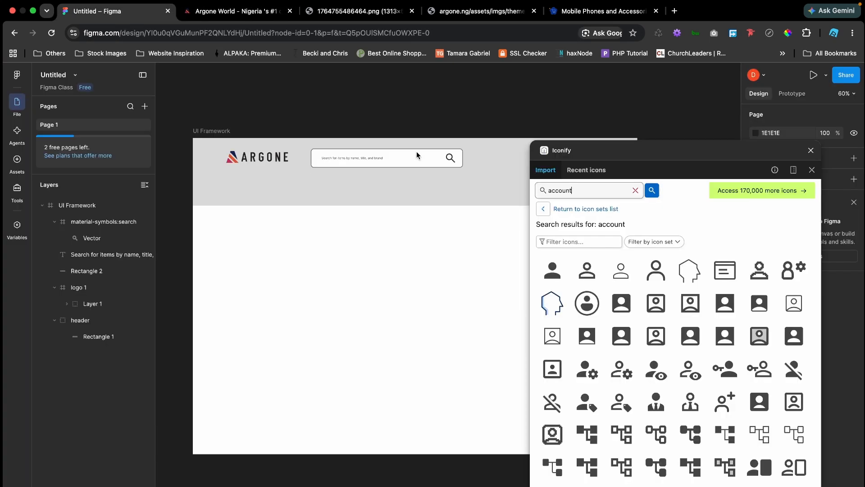
pyautogui.click(656, 272)
pyautogui.moveTo(659, 275); pyautogui.dragTo(303, 323)
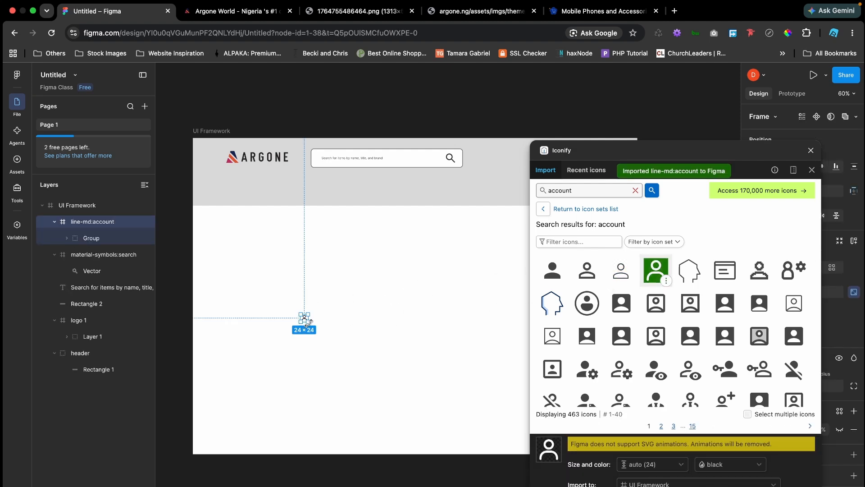
pyautogui.moveTo(308, 321); pyautogui.dragTo(333, 347)
# - Search Iconify for "cart", import tdesign:cart into the UI Framework frame beside the account icon, and close the plugin
pyautogui.doubleClick(561, 191)
pyautogui.write('ca')
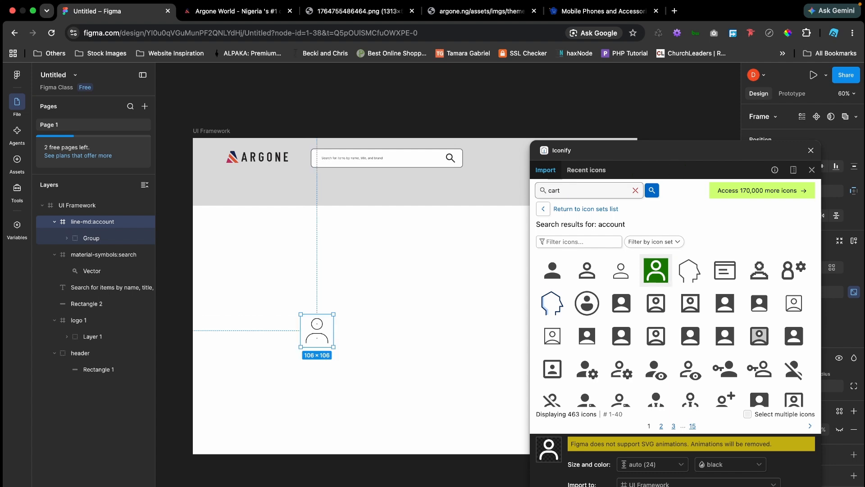
pyautogui.write('rt')
pyautogui.press('Return')
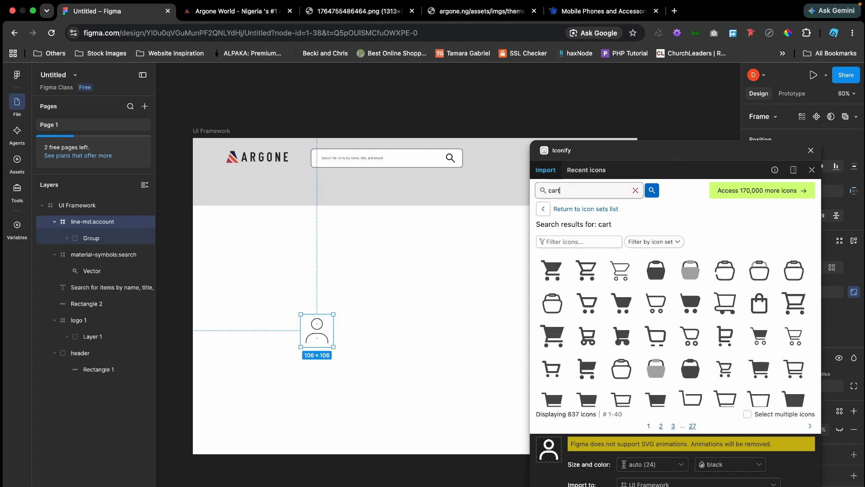
pyautogui.click(793, 304)
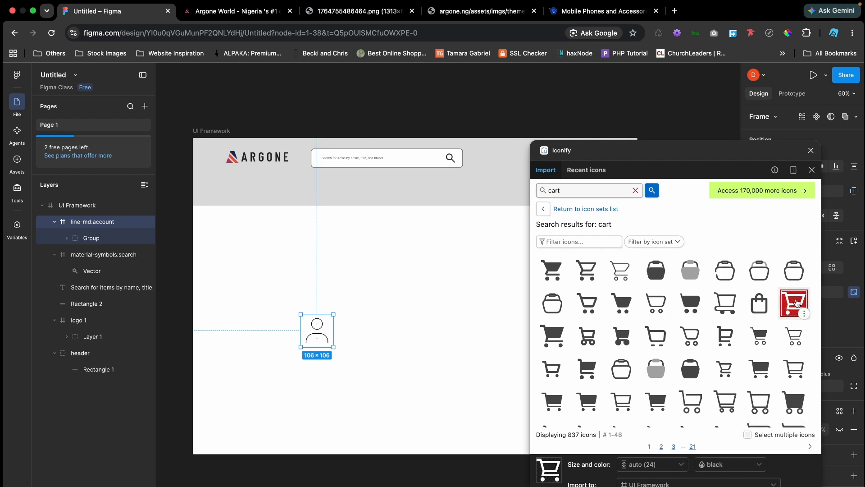
pyautogui.moveTo(793, 302); pyautogui.dragTo(446, 319)
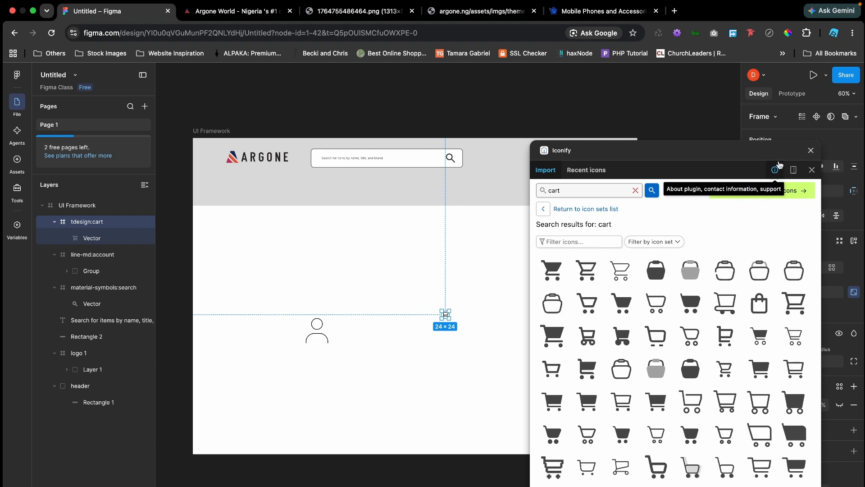
pyautogui.click(811, 152)
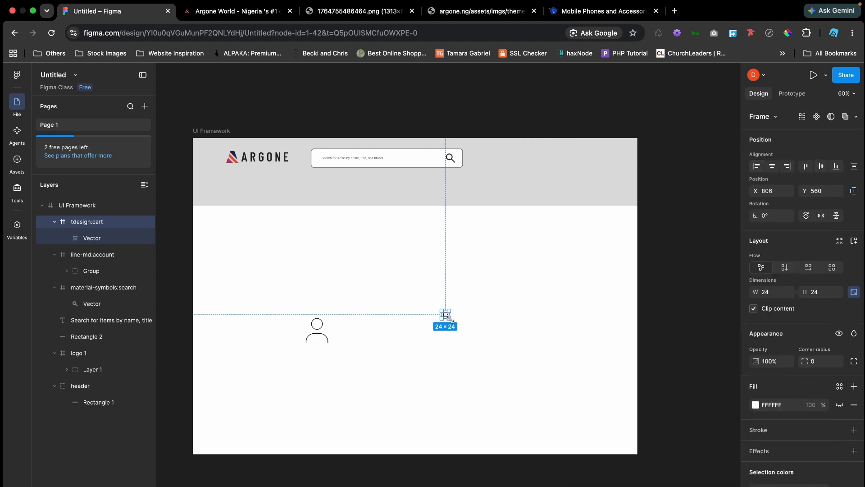
# - Resize and place the cart icon (51 × 51, X 1142, Y 34) and account icon (62 × 62, X 1276, Y 28) in the header
pyautogui.moveTo(452, 320); pyautogui.dragTo(559, 163)
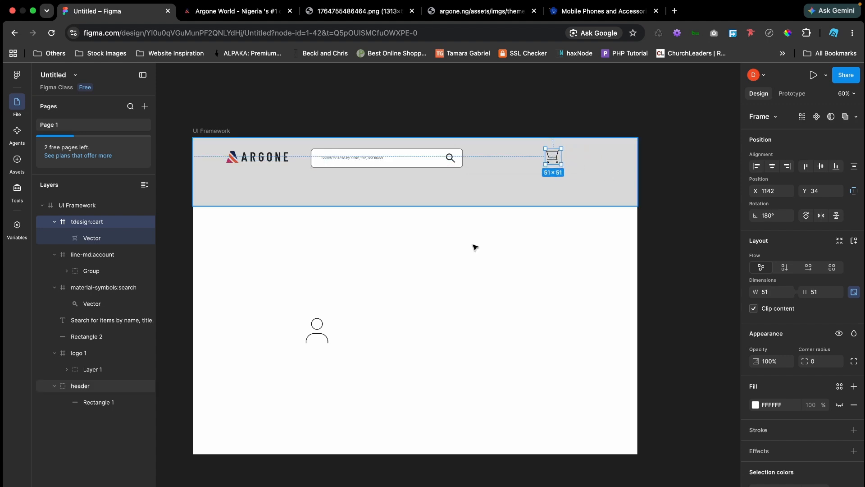
pyautogui.moveTo(569, 201); pyautogui.dragTo(595, 164)
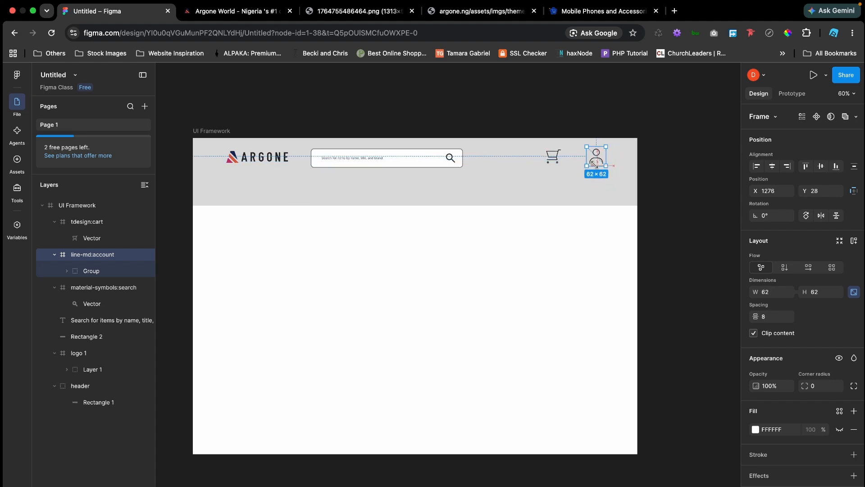
pyautogui.click(679, 166)
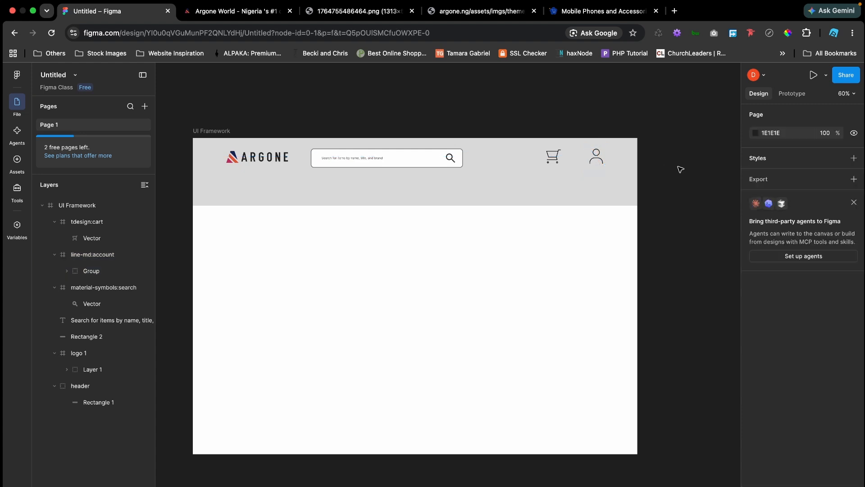
# - Duplicate the search placeholder text to X 995, Y 110 below the cart icon, and move all loose header elements into the header group
pyautogui.click(372, 162)
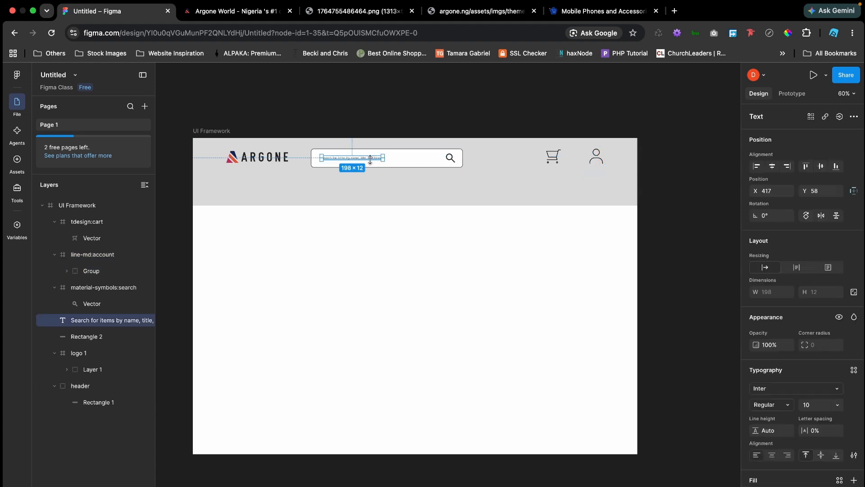
pyautogui.moveTo(370, 159); pyautogui.dragTo(558, 175)
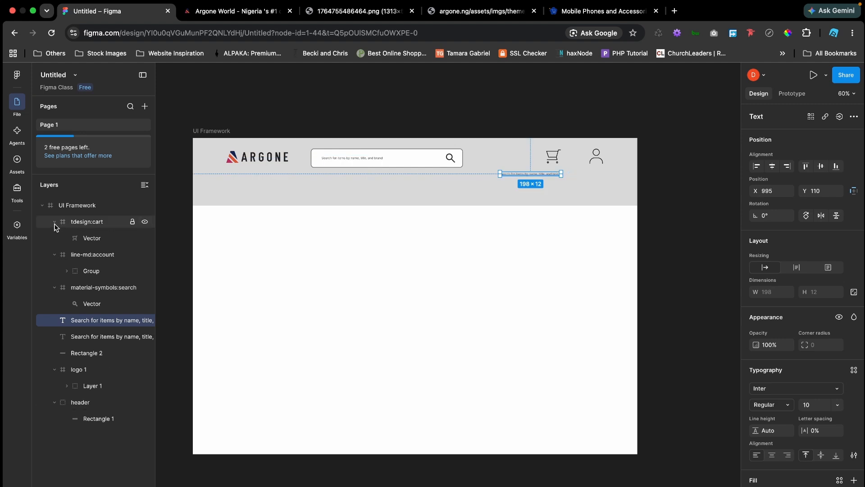
pyautogui.click(87, 387)
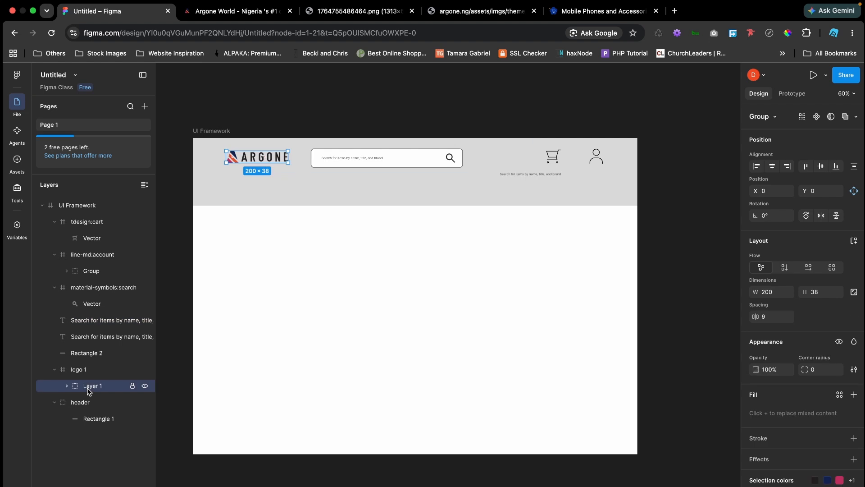
pyautogui.keyDown('shift'); pyautogui.click(84, 223); pyautogui.keyUp('shift')
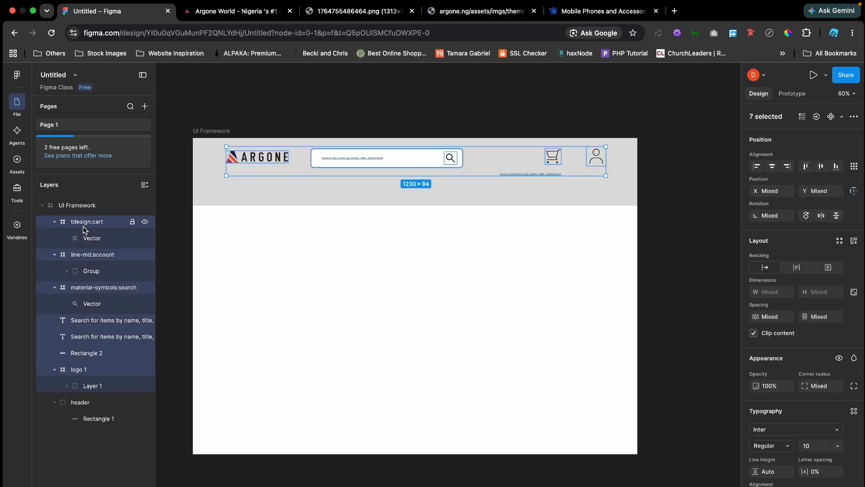
pyautogui.moveTo(83, 226); pyautogui.dragTo(101, 420)
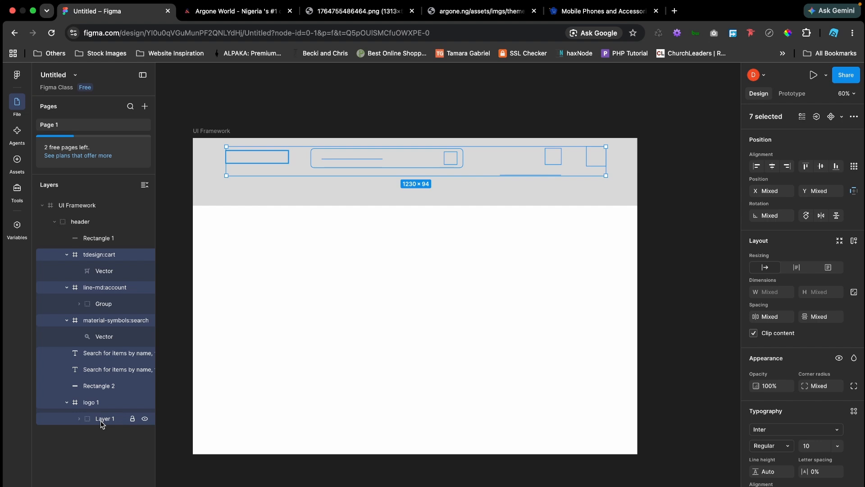
pyautogui.click(55, 222)
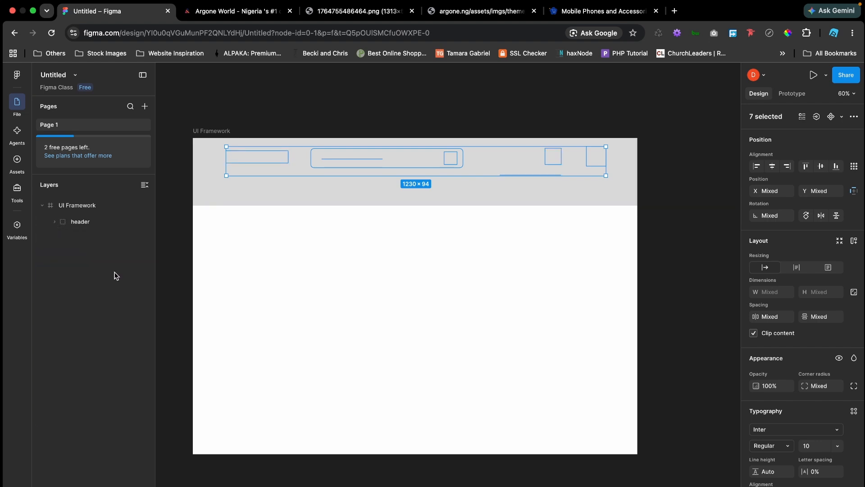
pyautogui.click(485, 219)
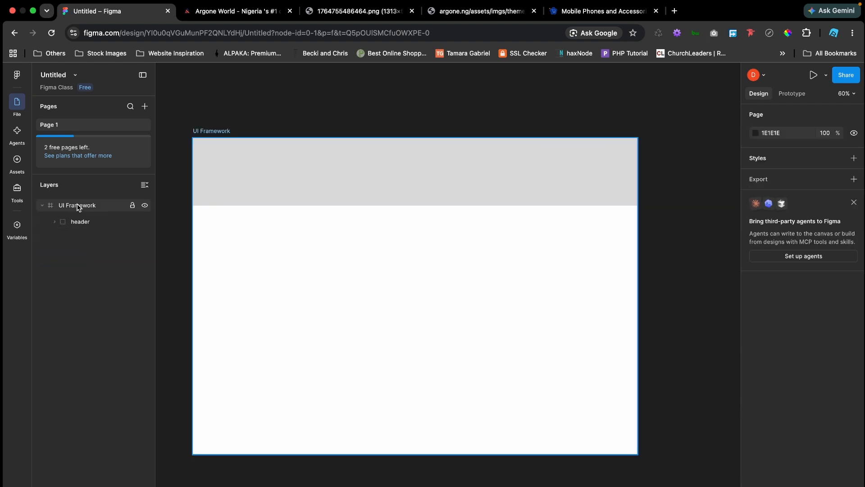
# - Send Rectangle 1 to the back of the header group, beneath the logo, search box and icons
pyautogui.click(78, 224)
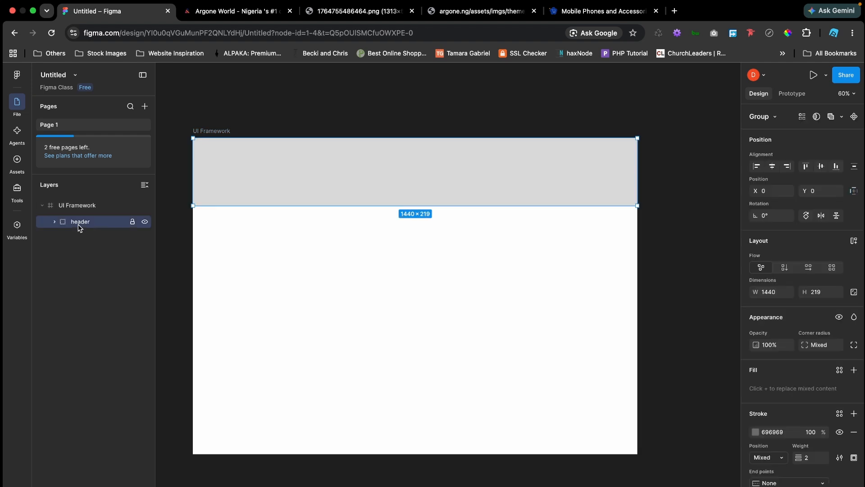
pyautogui.click(55, 222)
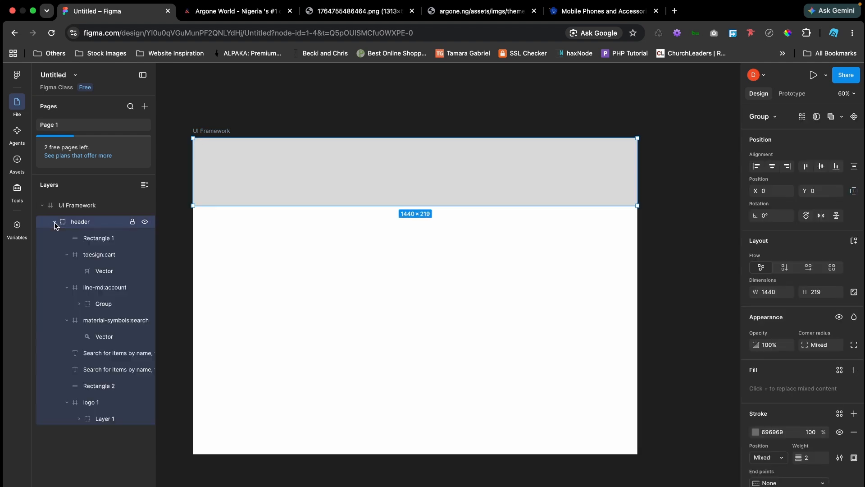
pyautogui.click(103, 260)
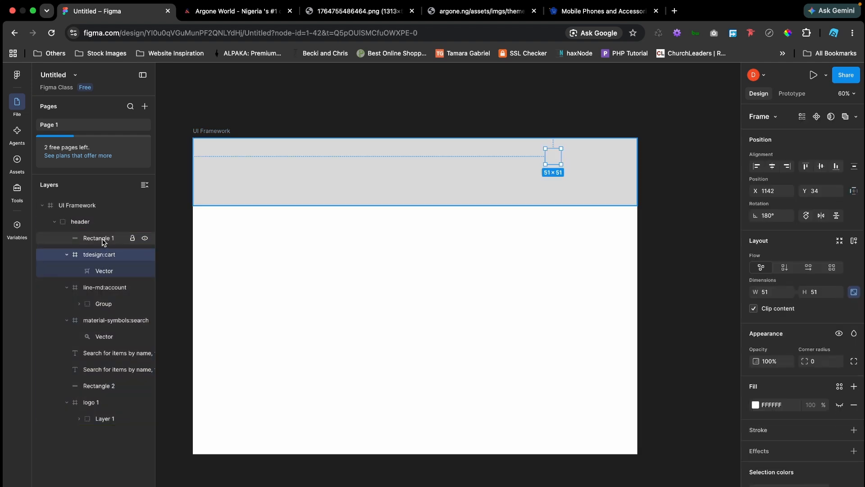
pyautogui.click(103, 241)
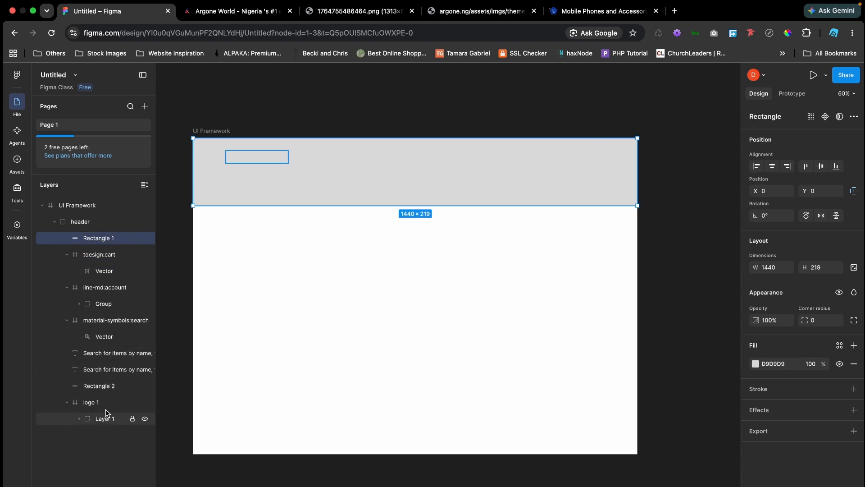
pyautogui.press('[')
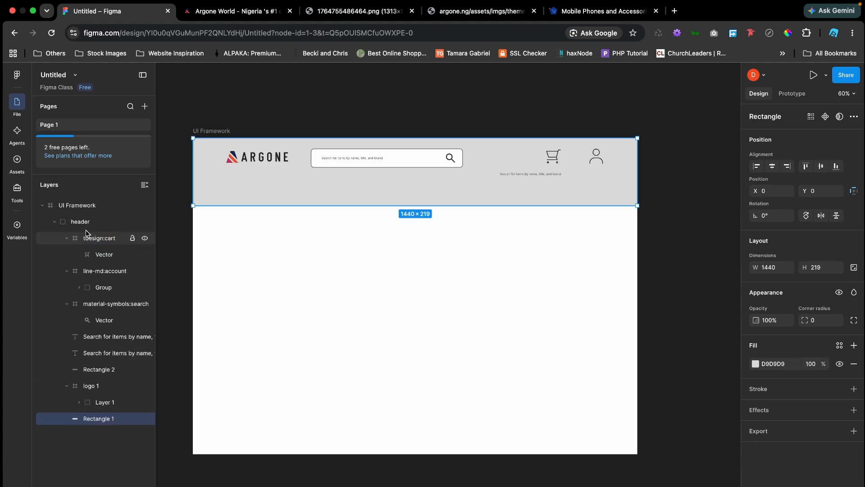
pyautogui.click(175, 208)
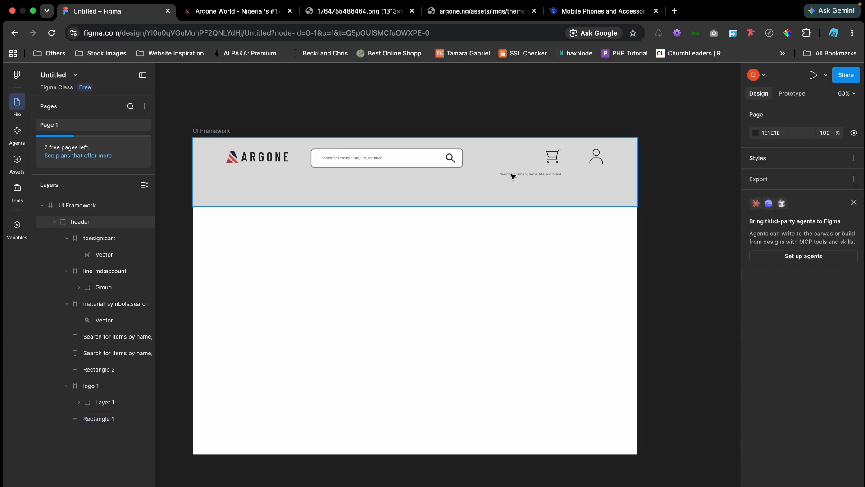
# - Replace the duplicated placeholder text below the cart icon with "Cart"
pyautogui.click(520, 151)
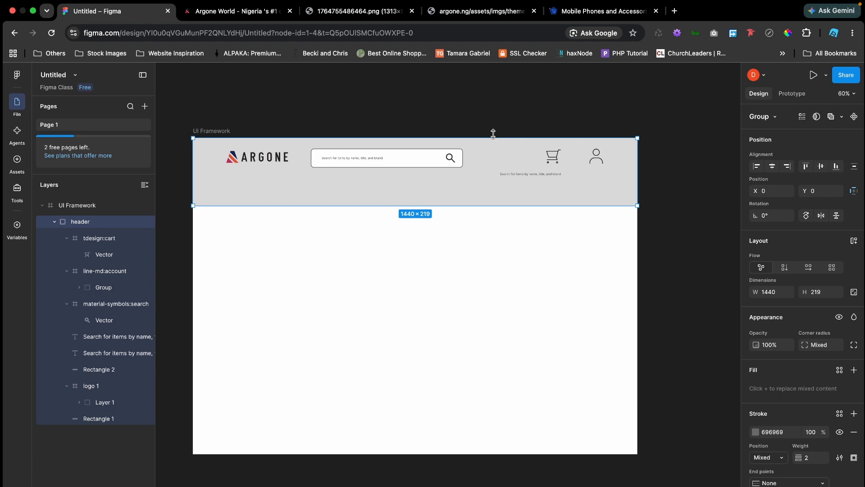
pyautogui.scroll(5, 493, 114)
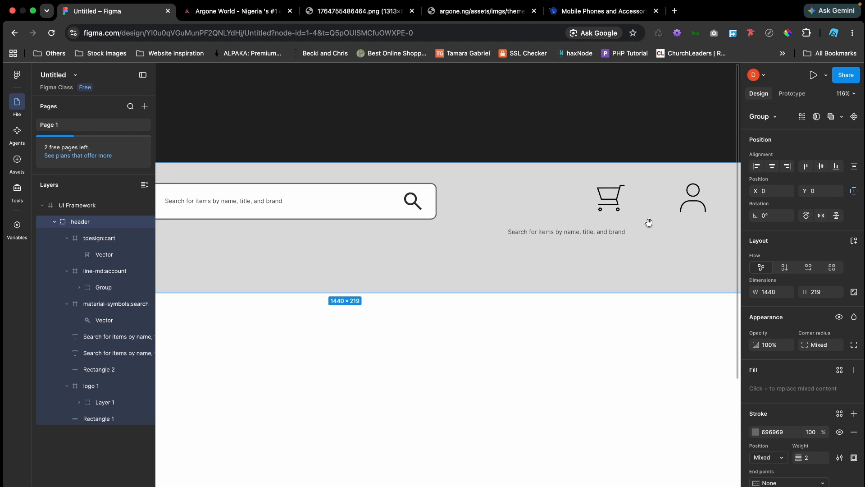
pyautogui.moveTo(649, 222); pyautogui.dragTo(506, 245)
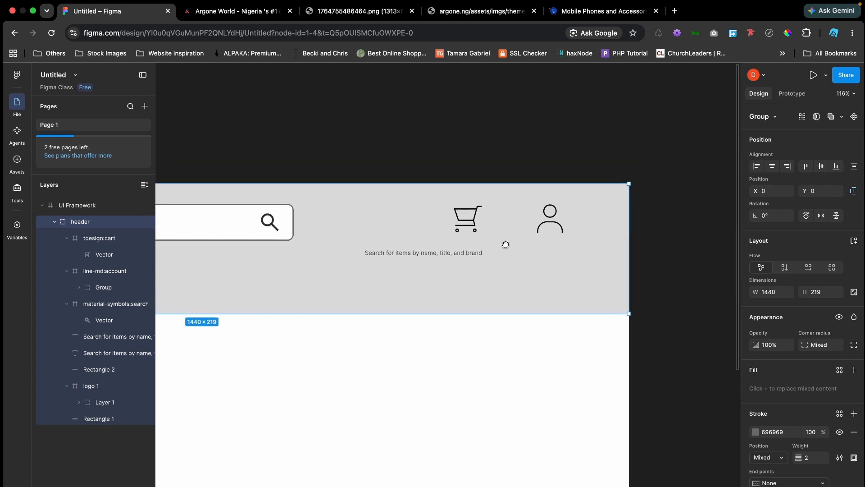
pyautogui.doubleClick(474, 255)
pyautogui.doubleClick(473, 255)
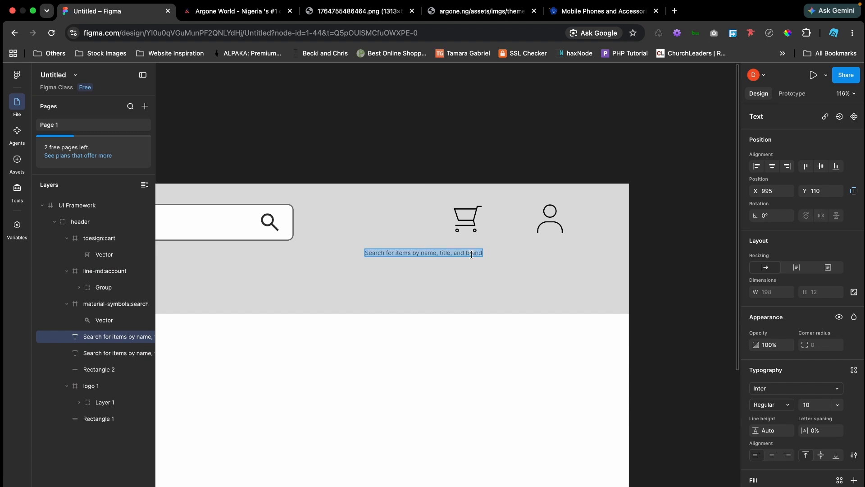
pyautogui.write('Cart')
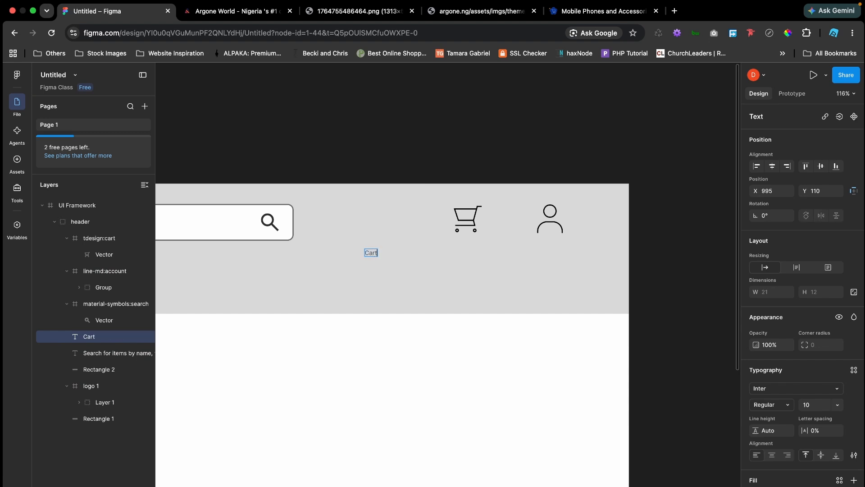
# - Set the Cart label's font weight to Bold and its font size to 12
pyautogui.click(789, 406)
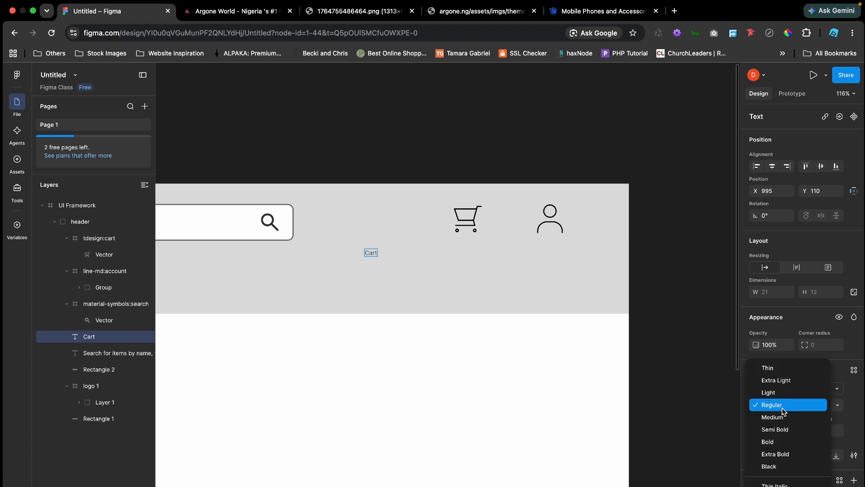
pyautogui.click(777, 442)
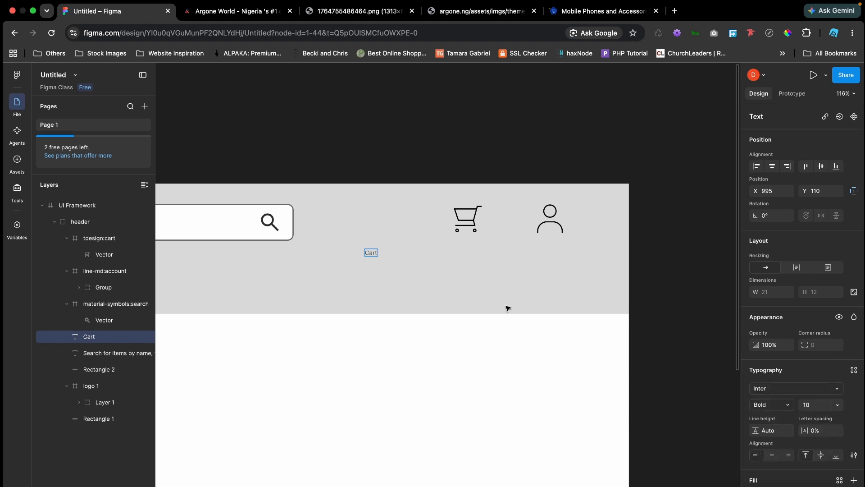
pyautogui.hotkey('ctrl', 'z')
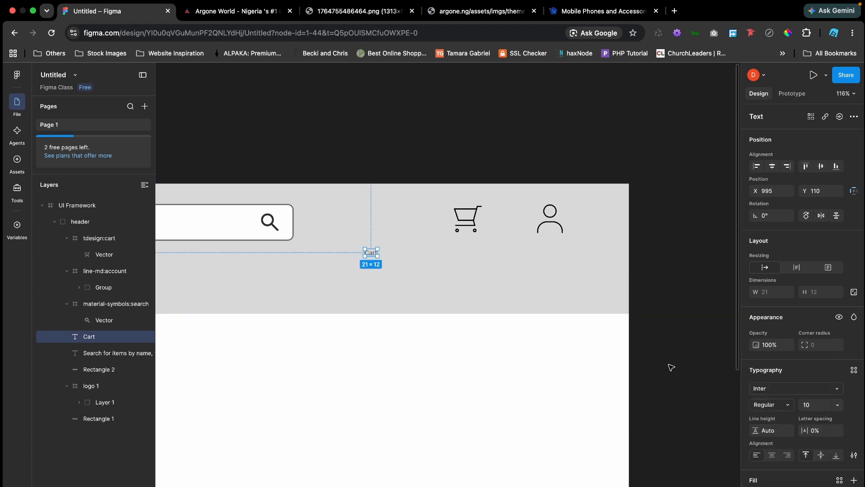
pyautogui.click(787, 407)
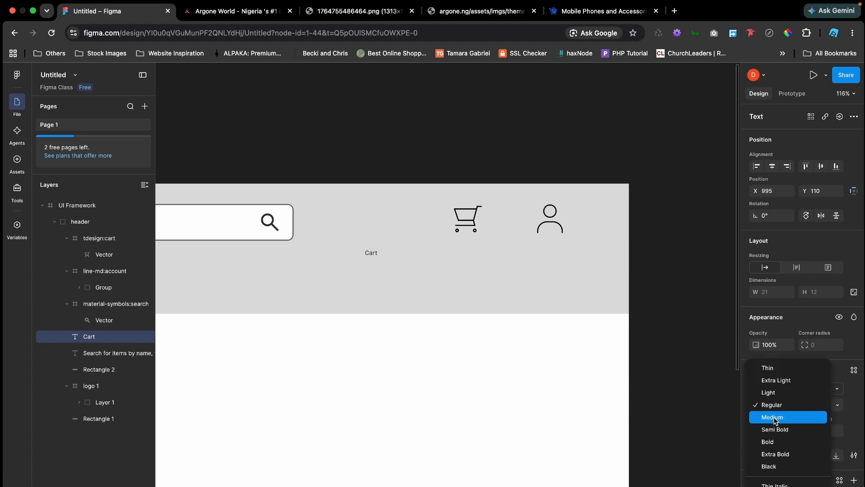
pyautogui.click(777, 442)
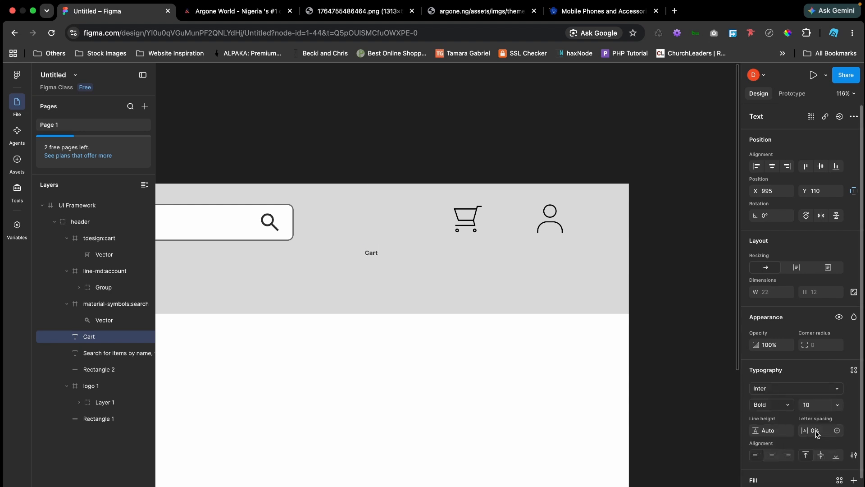
pyautogui.click(805, 405)
pyautogui.write('12')
pyautogui.press('Return')
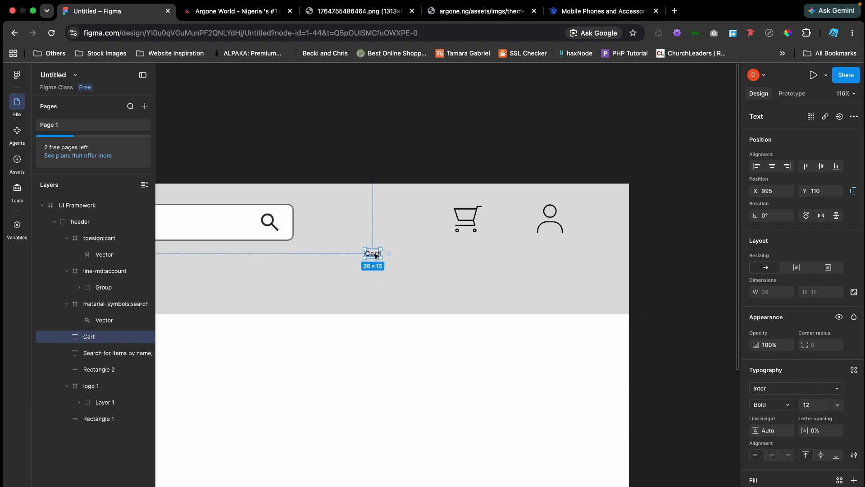
# - Place the Cart label directly beside the cart icon at X 1193, Y 56, and compare it with the Argone site's header
pyautogui.moveTo(375, 255); pyautogui.dragTo(494, 223)
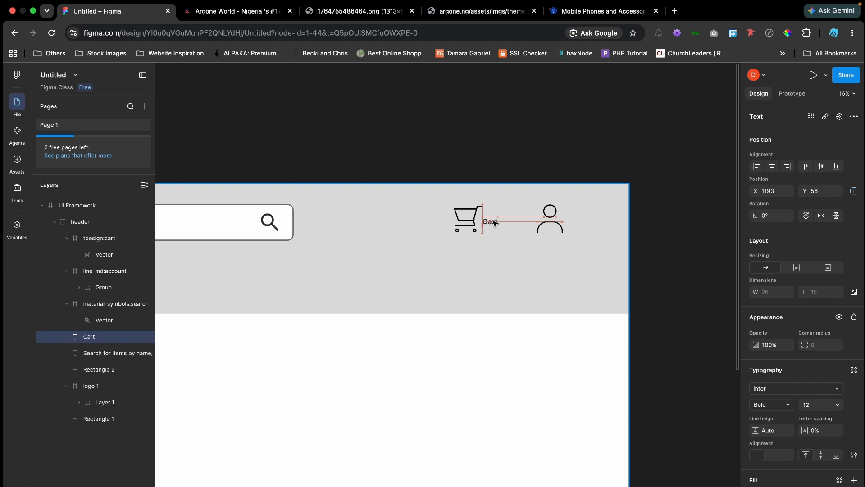
pyautogui.click(242, 14)
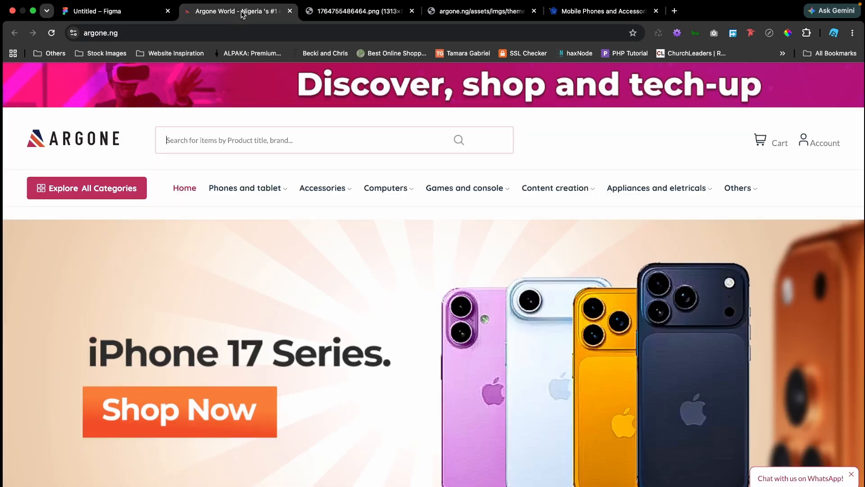
pyautogui.click(139, 16)
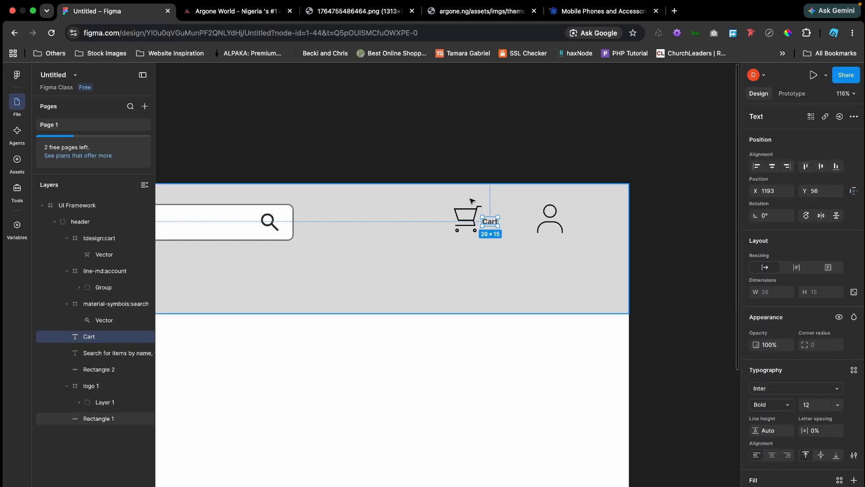
# - Shrink the cart icon to 41 × 41 at X 1152, Y 44, so it lines up with the Cart label
pyautogui.hscroll(-10, 472, 201)
pyautogui.hscroll(8, 472, 201)
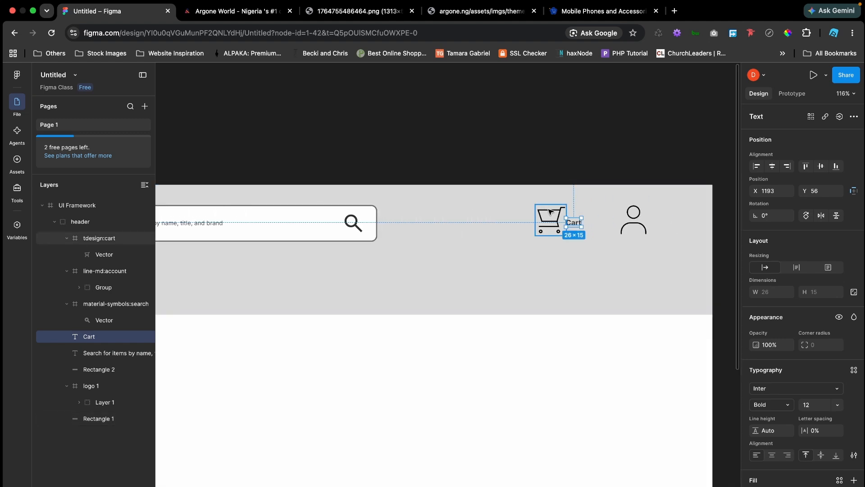
pyautogui.click(552, 216)
pyautogui.moveTo(563, 206); pyautogui.dragTo(556, 228)
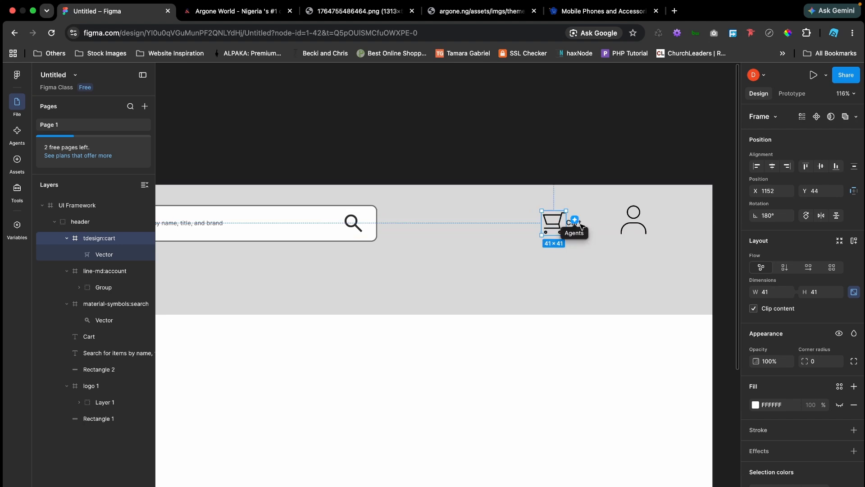
pyautogui.click(575, 219)
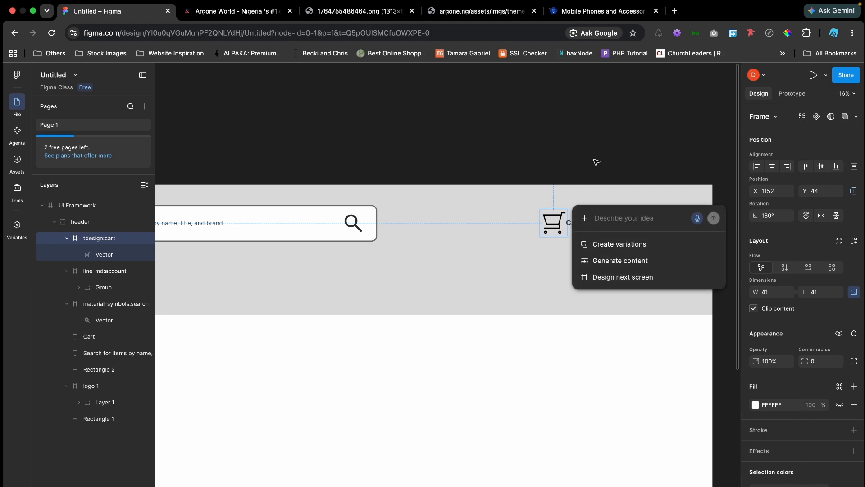
pyautogui.click(595, 164)
# - Set the Cart label's font size to 13
pyautogui.click(578, 225)
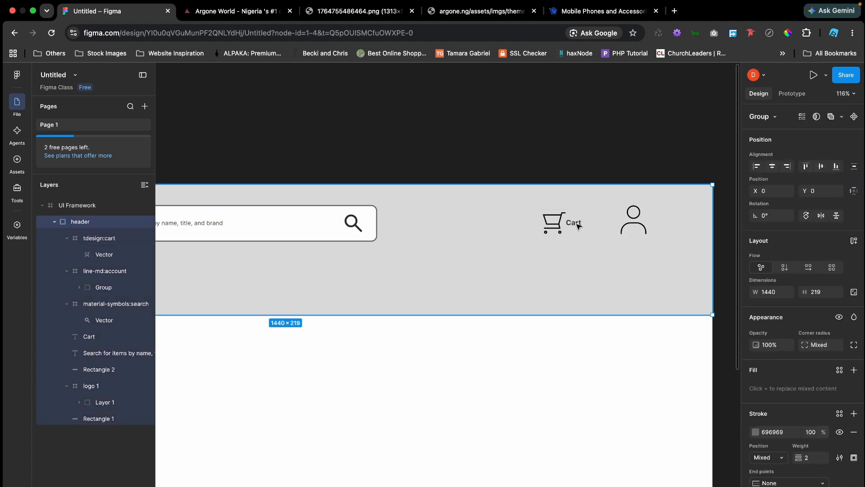
pyautogui.doubleClick(578, 226)
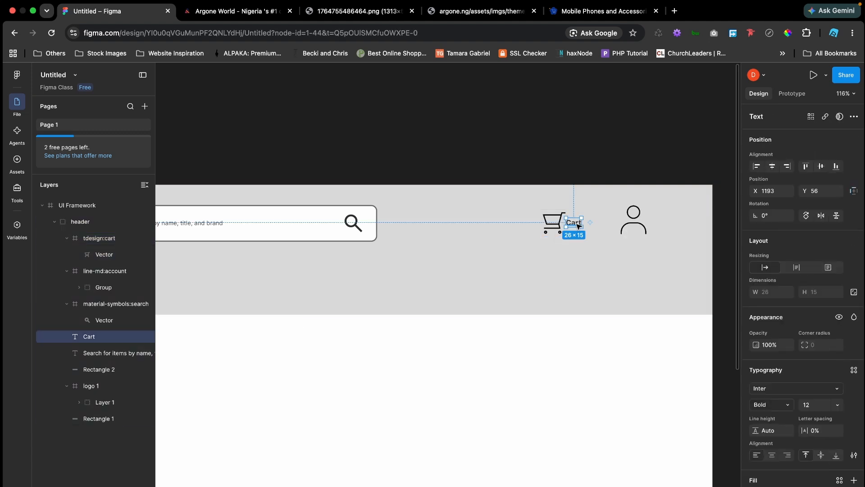
pyautogui.click(808, 405)
pyautogui.write('18')
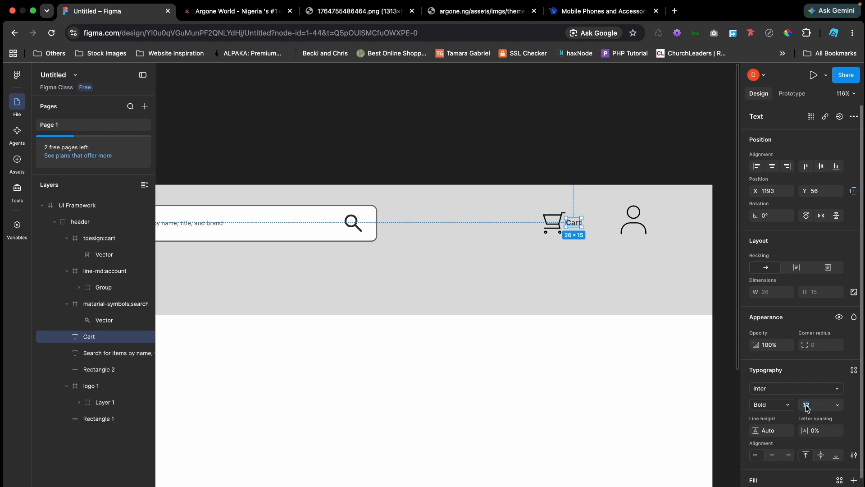
pyautogui.write('3')
pyautogui.press('Return')
# - Shrink the account icon to 52 × 52 at X 1276, Y 38
pyautogui.click(638, 219)
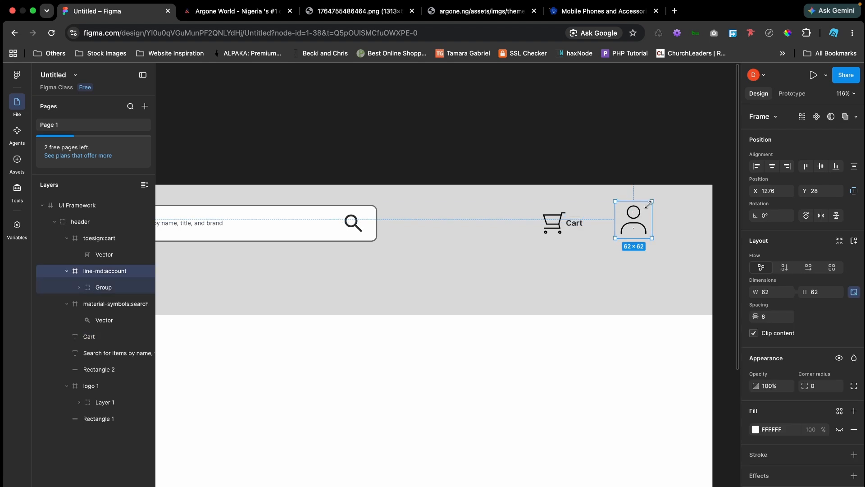
pyautogui.moveTo(648, 205); pyautogui.dragTo(645, 209)
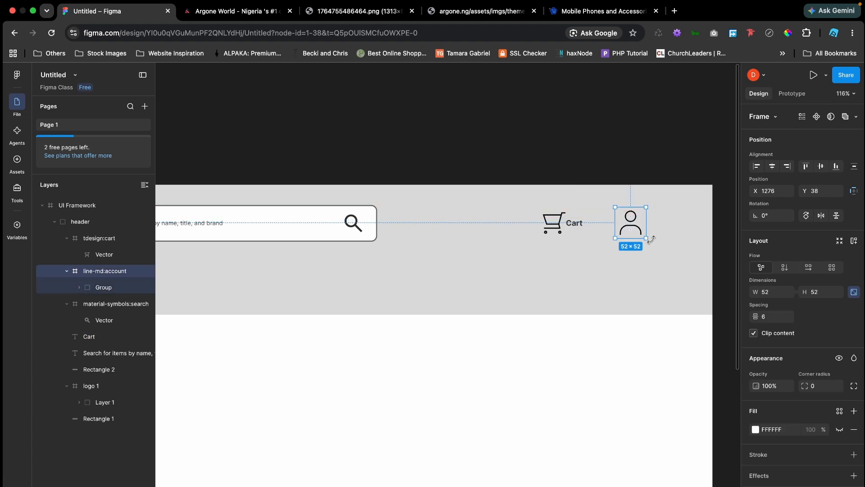
# - Shrink the account icon to 47 × 47 and duplicate the Cart label beside it at X 1330, Y 57, reworded as Account
pyautogui.moveTo(646, 238); pyautogui.dragTo(638, 236)
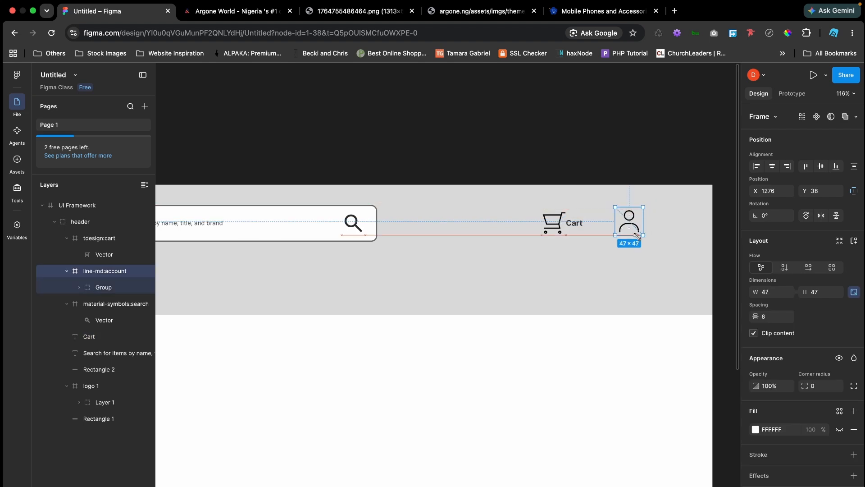
pyautogui.click(580, 224)
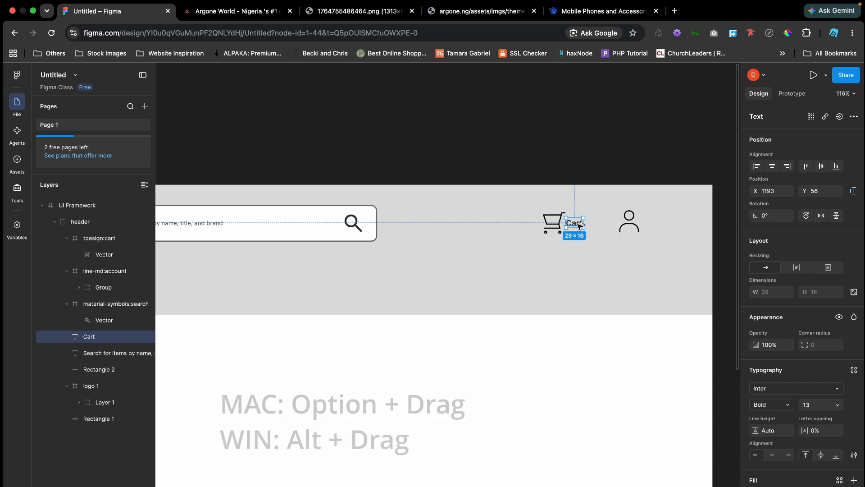
pyautogui.moveTo(580, 225); pyautogui.dragTo(659, 227)
pyautogui.doubleClick(656, 224)
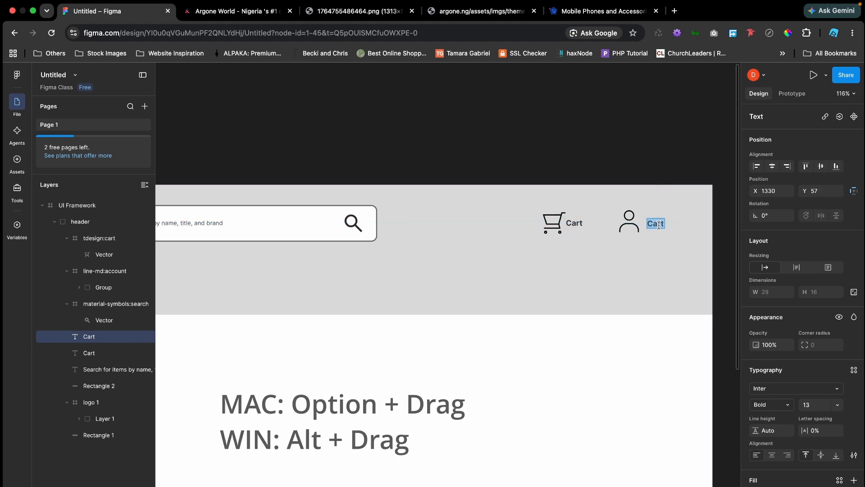
pyautogui.write('Acc')
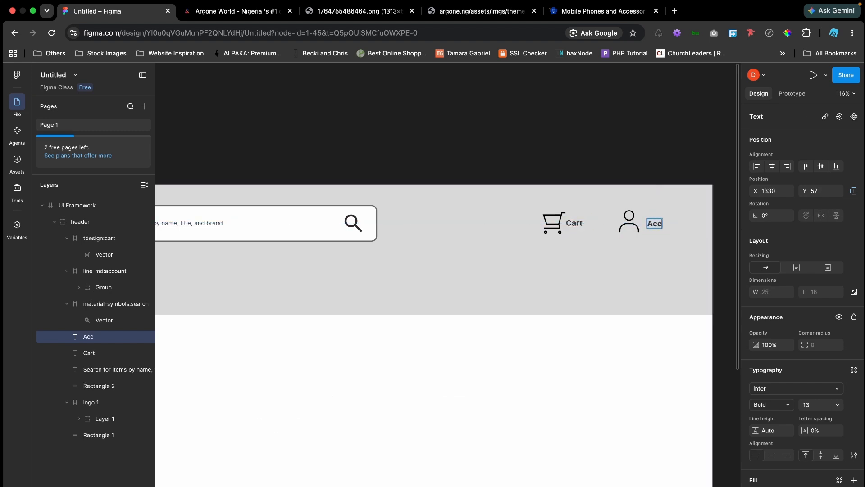
pyautogui.write('ount')
pyautogui.press('Escape')
pyautogui.click(618, 158)
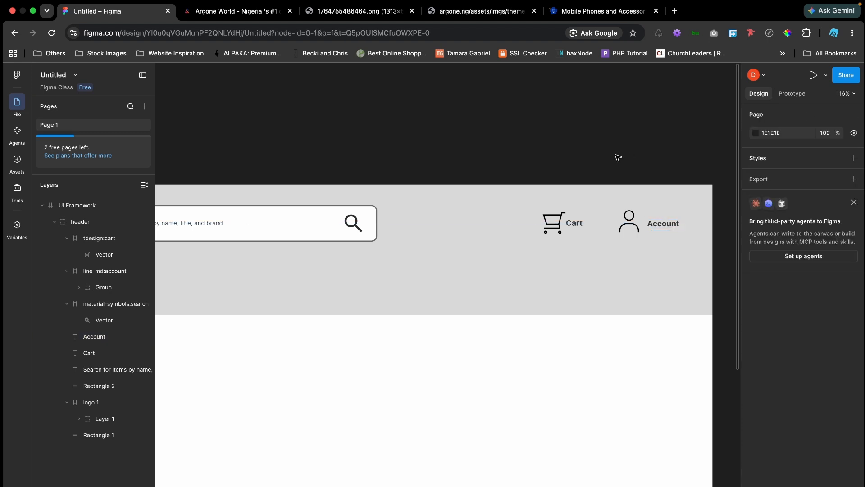
# - Search Iconify for "search" and import the thin griddy-icons:search icon into the header below the search box
pyautogui.click(356, 227)
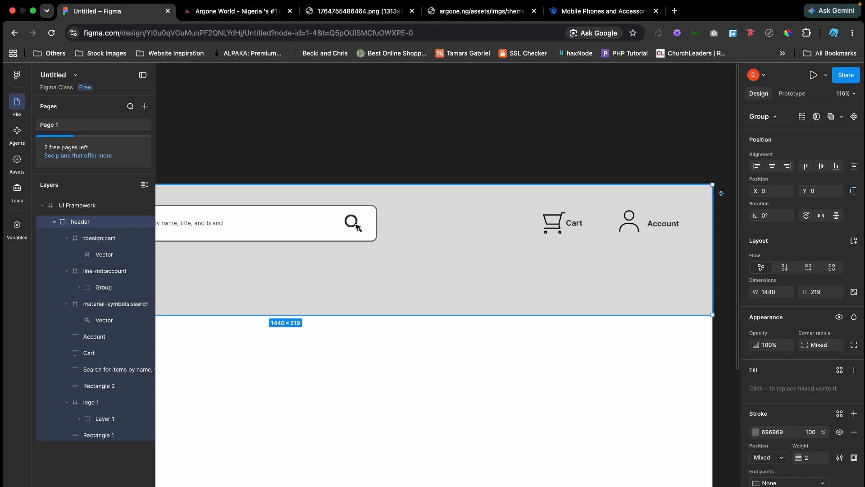
pyautogui.click(321, 137)
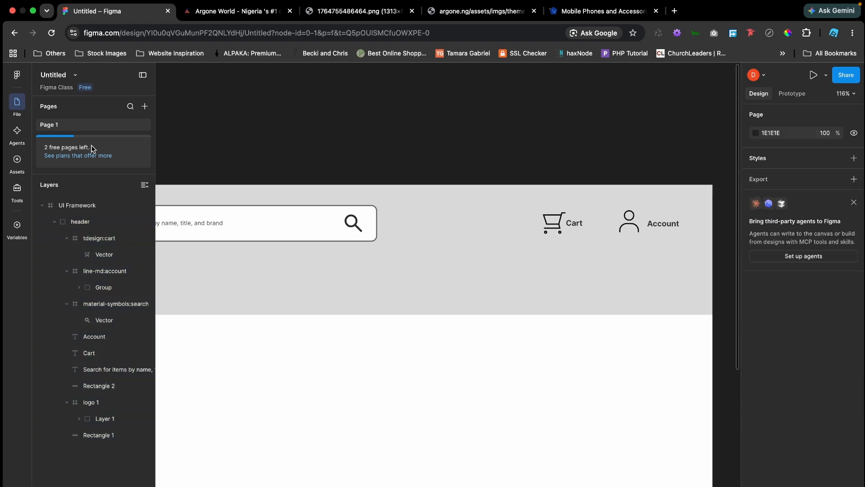
pyautogui.click(18, 78)
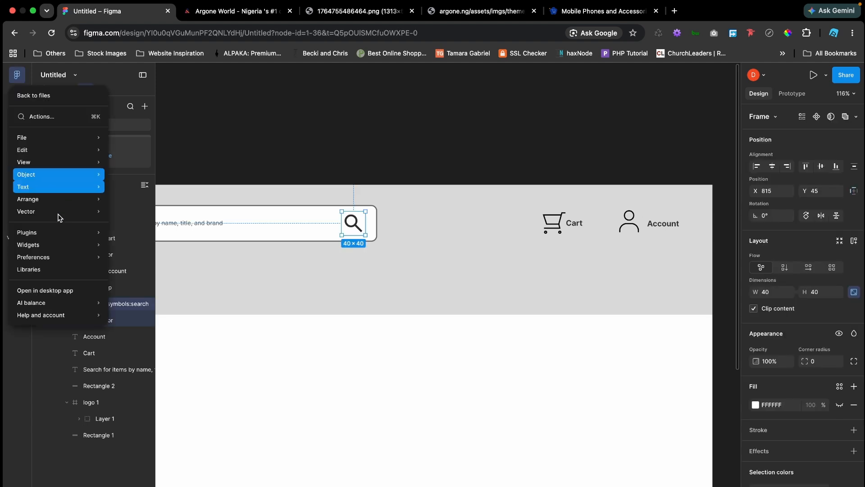
pyautogui.moveTo(65, 232)
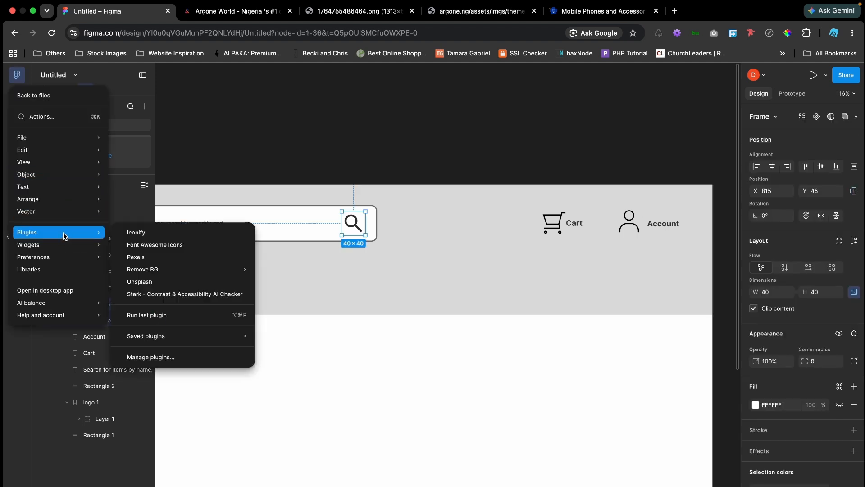
pyautogui.click(161, 235)
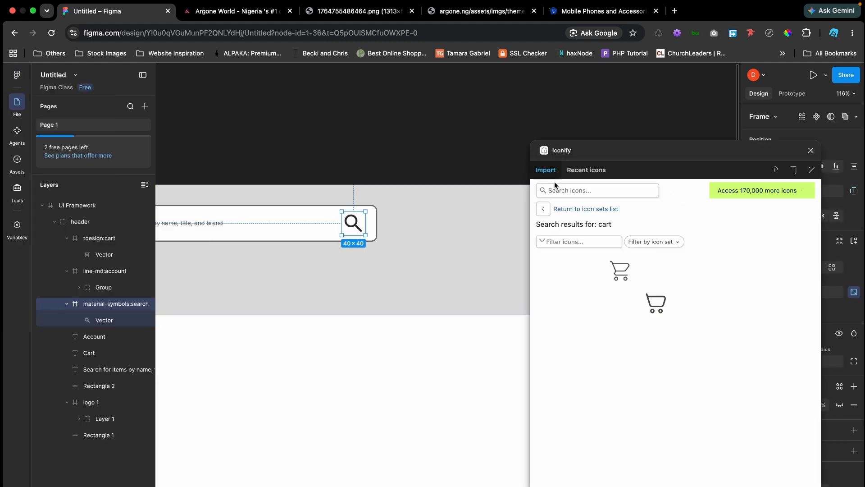
pyautogui.click(555, 189)
pyautogui.write('search')
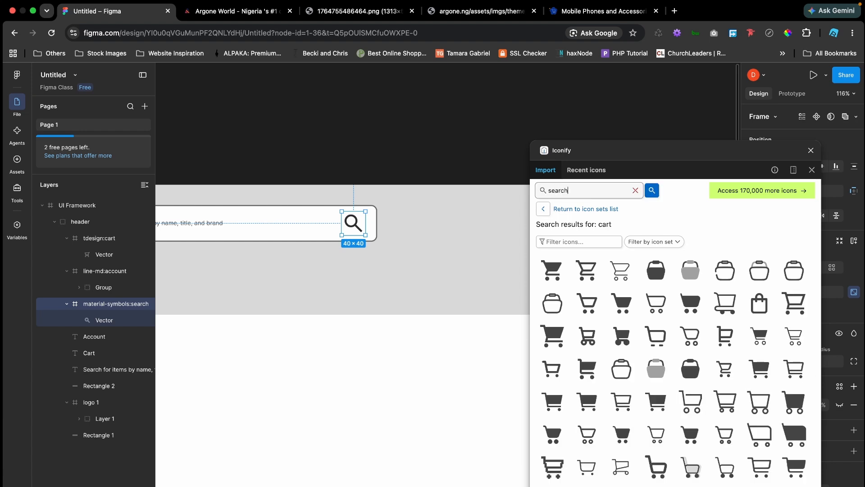
pyautogui.press('Return')
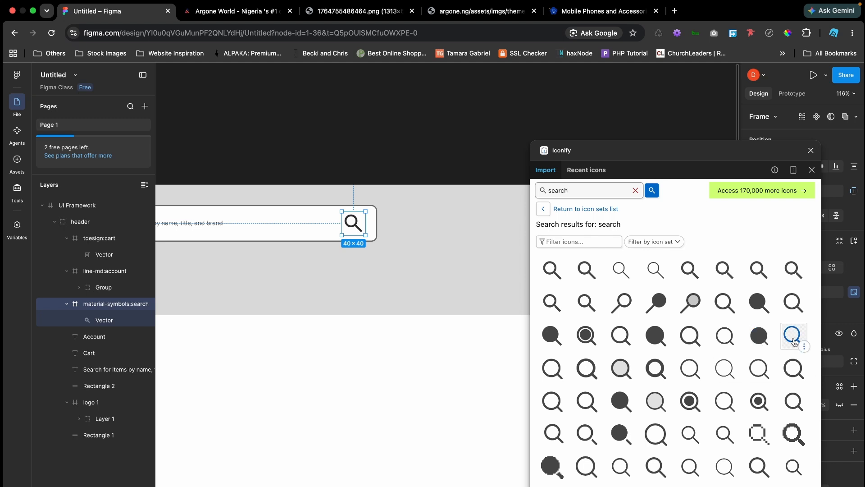
pyautogui.moveTo(794, 341); pyautogui.dragTo(411, 381)
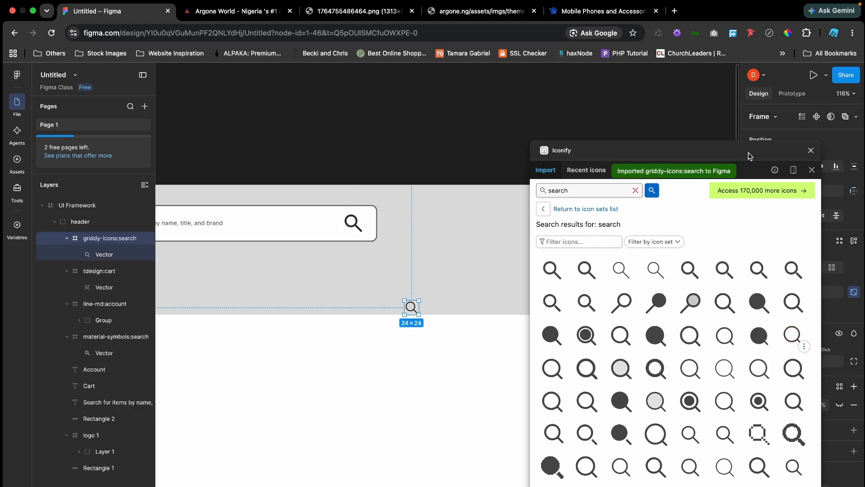
pyautogui.click(811, 150)
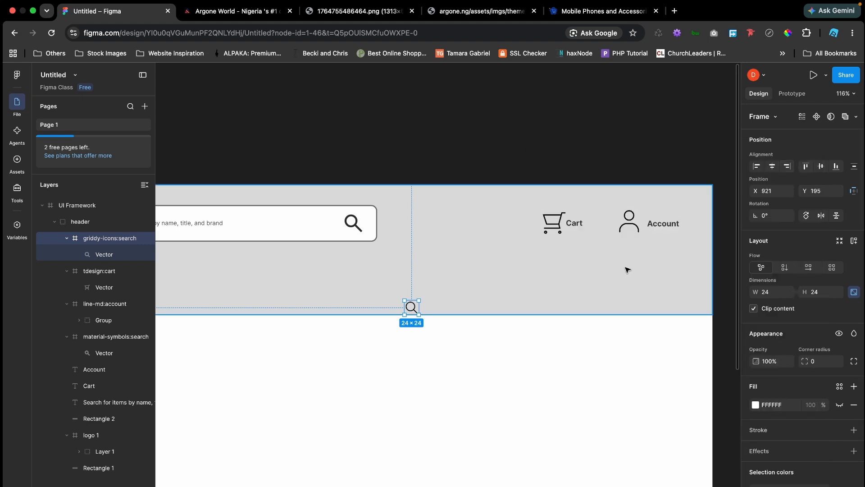
# - Replace the search box's bold search icon with the imported thin one, enlarged to 39 × 39 and placed at X 781, Y 47
pyautogui.moveTo(419, 300); pyautogui.dragTo(428, 292)
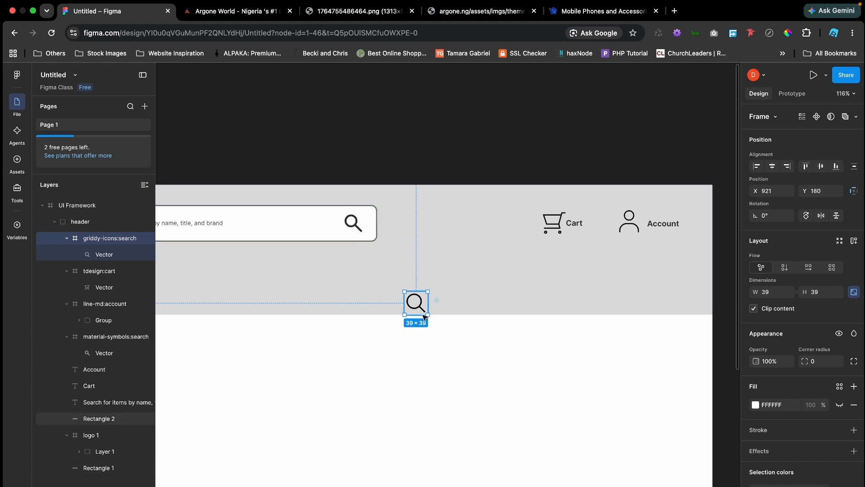
pyautogui.moveTo(420, 307); pyautogui.dragTo(336, 228)
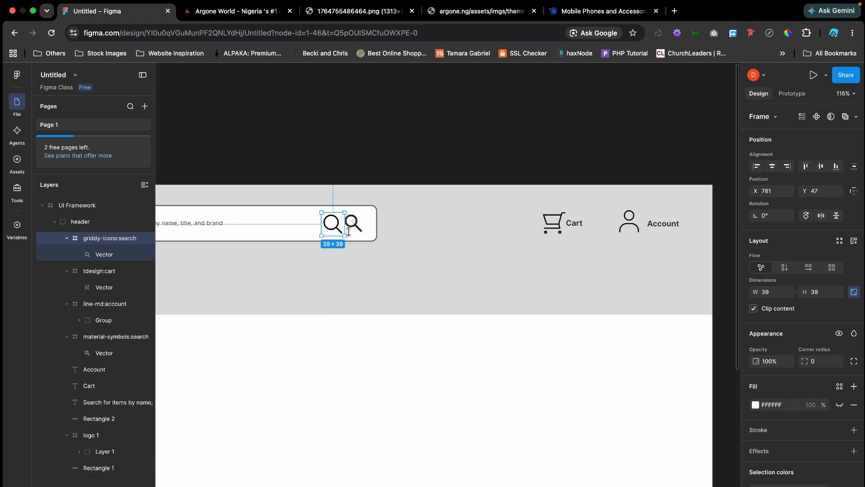
pyautogui.click(358, 229)
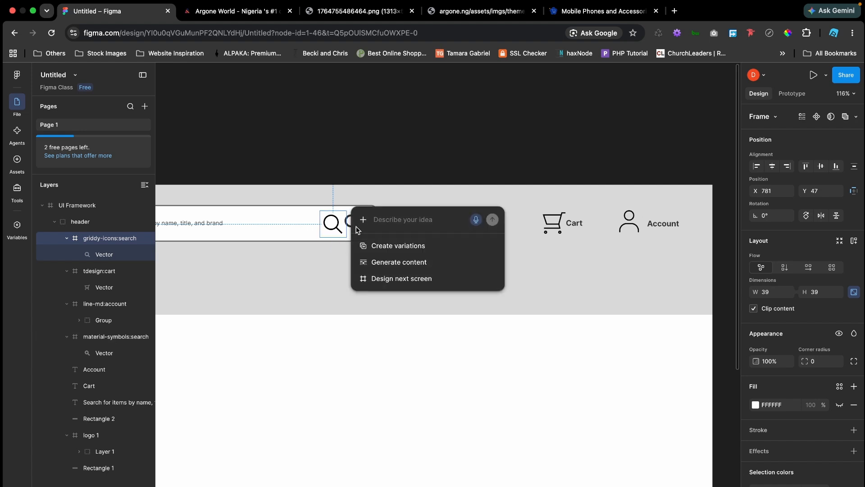
pyautogui.click(383, 149)
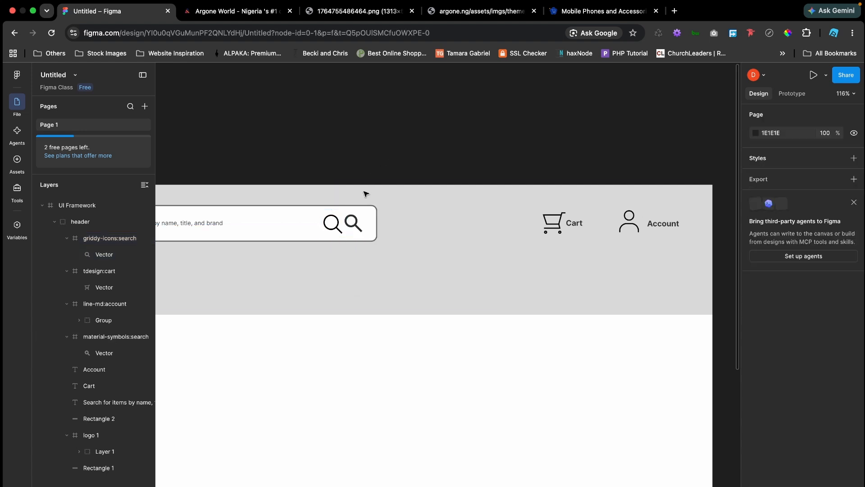
pyautogui.click(356, 222)
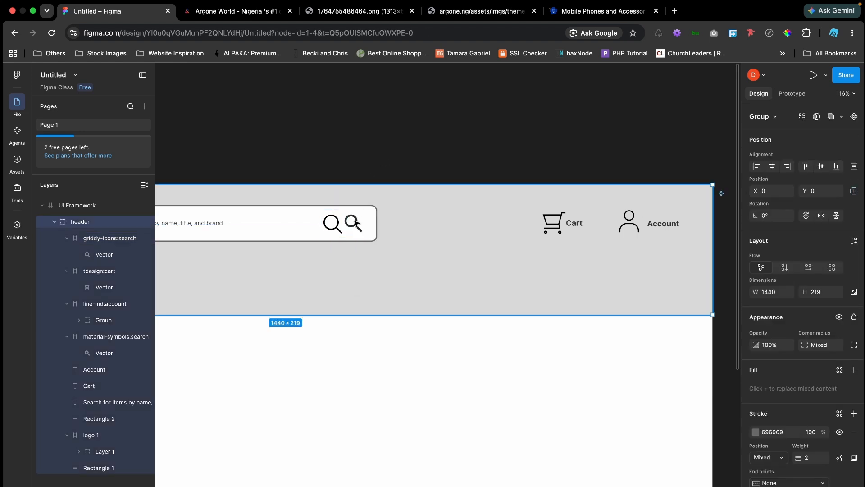
pyautogui.doubleClick(356, 223)
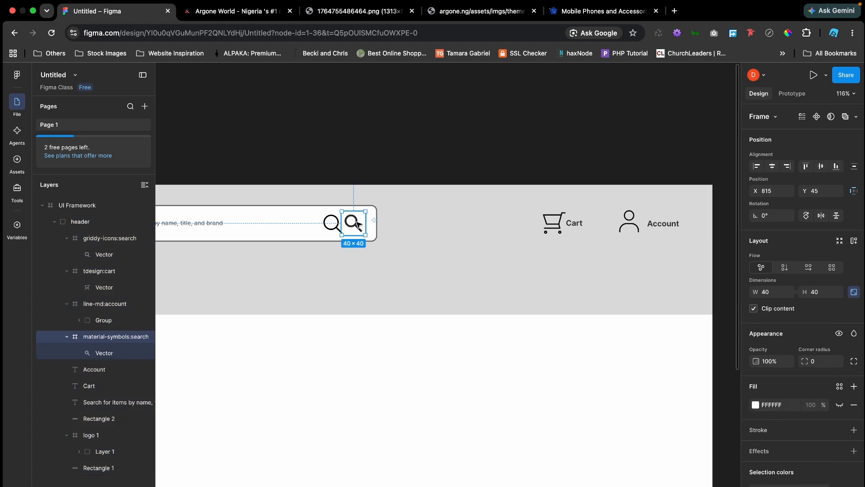
pyautogui.press('Delete')
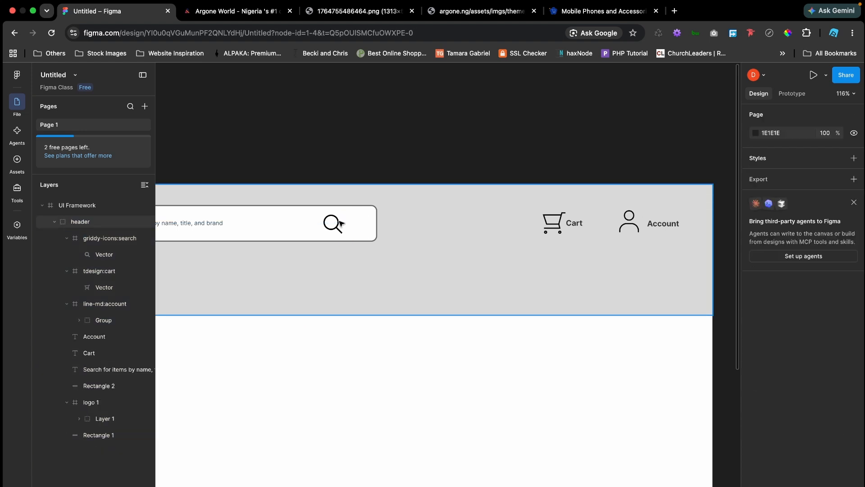
# - Move the new search icon to the far end of the search box and shrink it slightly
pyautogui.click(340, 225)
pyautogui.doubleClick(339, 226)
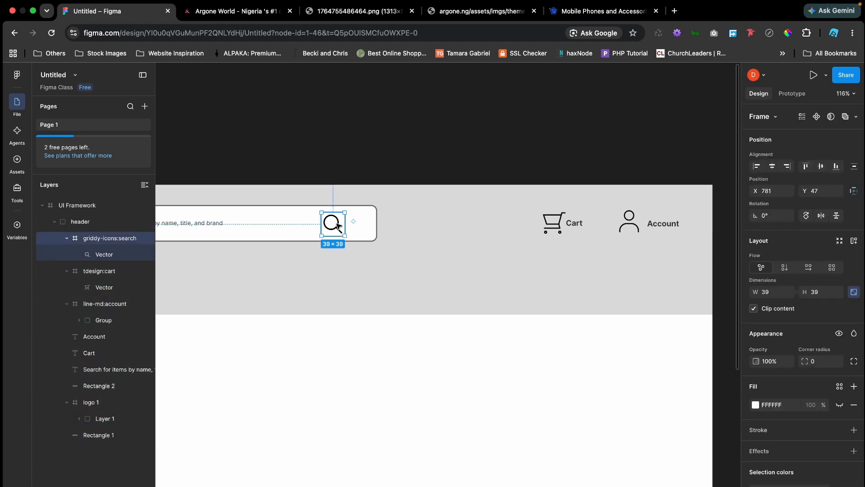
pyautogui.moveTo(339, 226); pyautogui.dragTo(353, 226)
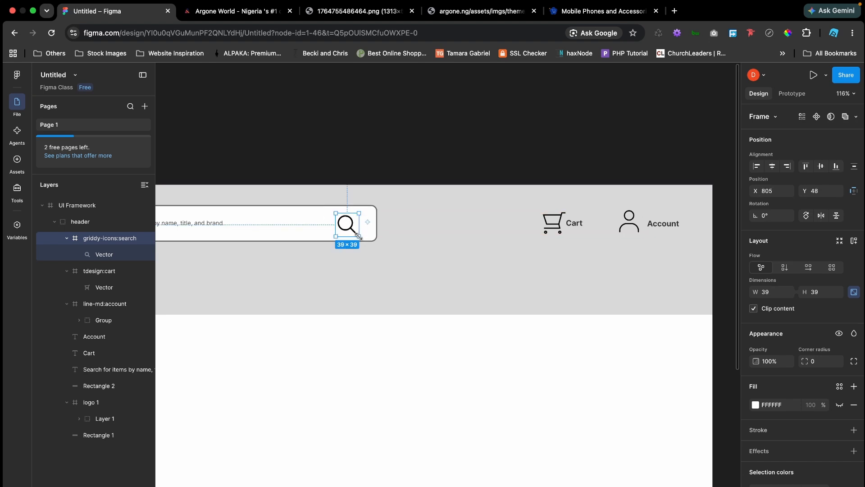
pyautogui.moveTo(359, 236); pyautogui.dragTo(357, 231)
pyautogui.click(362, 156)
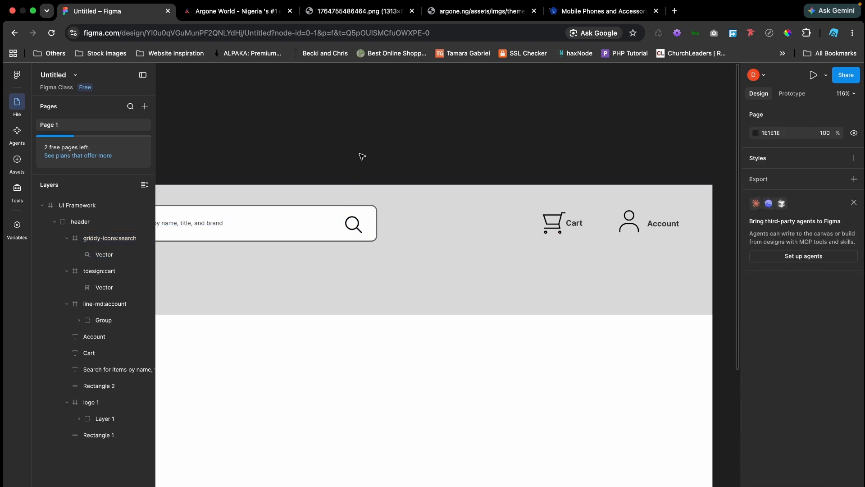
# - Compare the whole header with the Argone site's header, and collapse the header group in the layer list
pyautogui.scroll(-5, 362, 157)
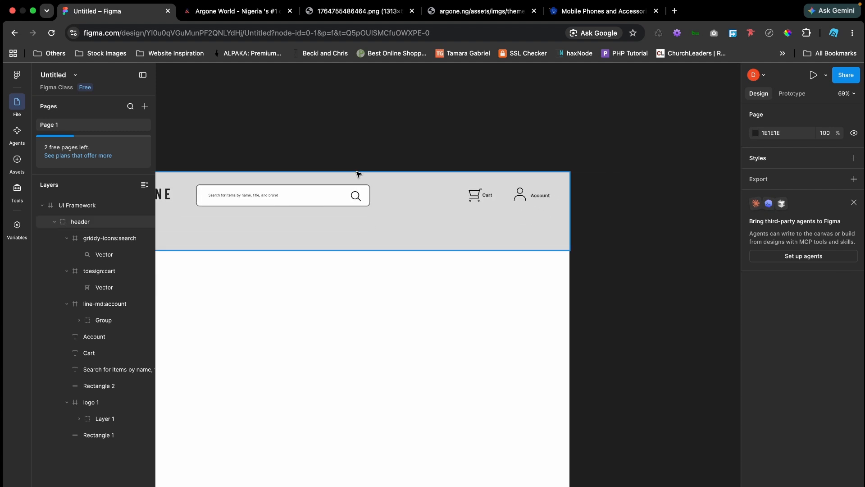
pyautogui.moveTo(355, 170); pyautogui.dragTo(480, 136)
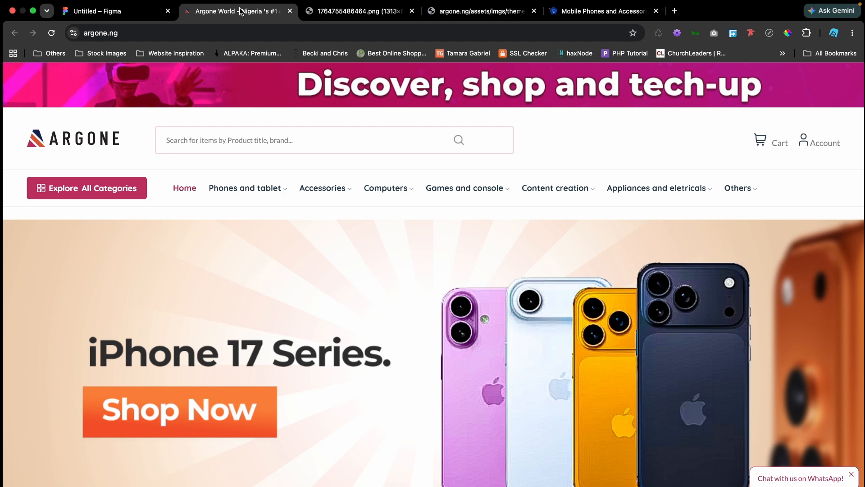
pyautogui.click(117, 14)
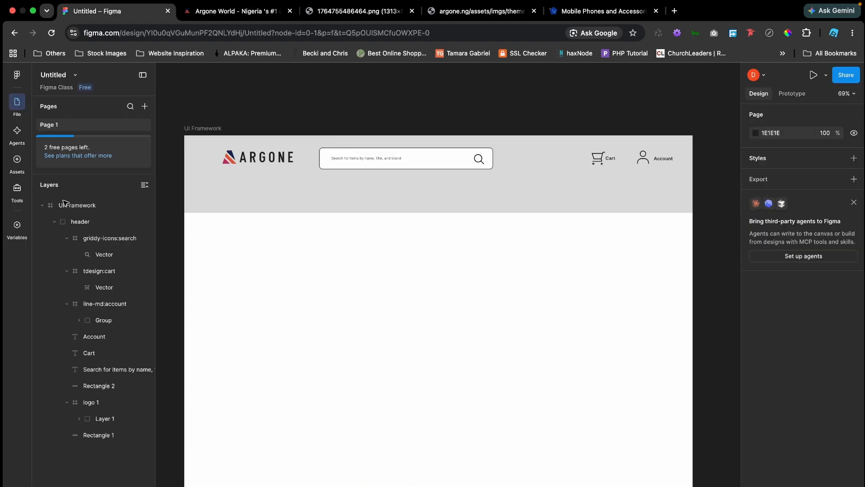
pyautogui.click(55, 222)
pyautogui.click(55, 222)
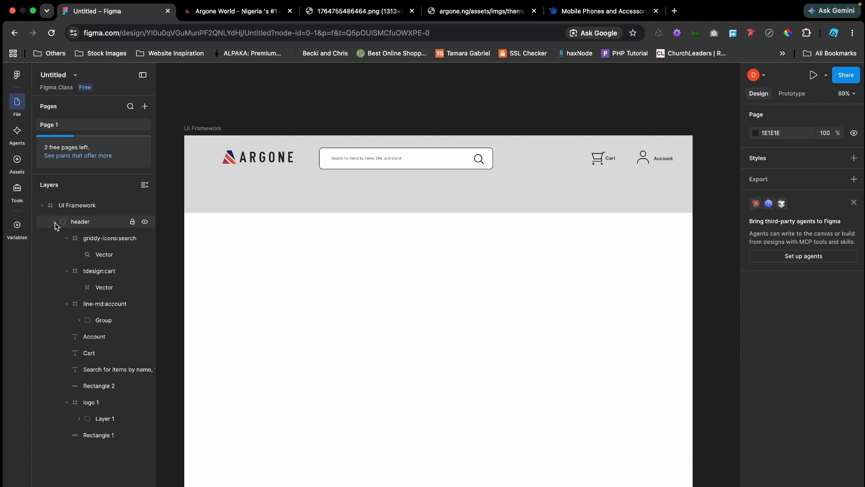
pyautogui.click(55, 223)
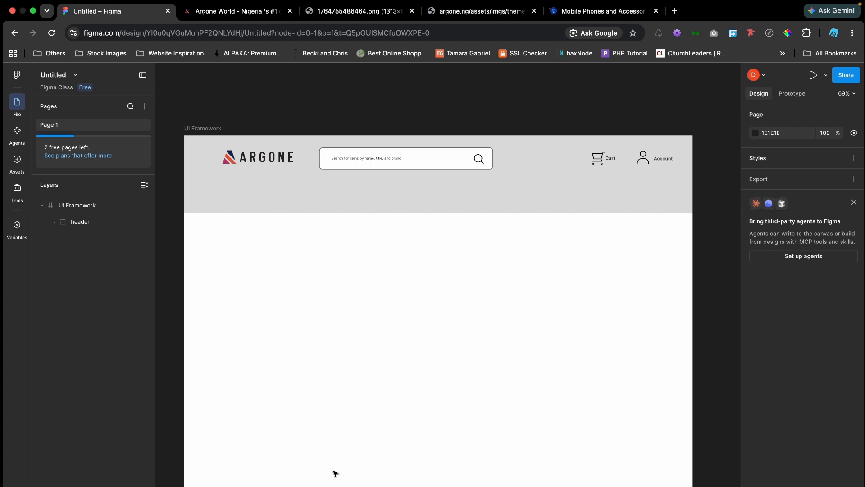
# - Draw a 249 × 50 rectangle below the logo at X 59, Y 130 for the categories button
pyautogui.click(431, 486)
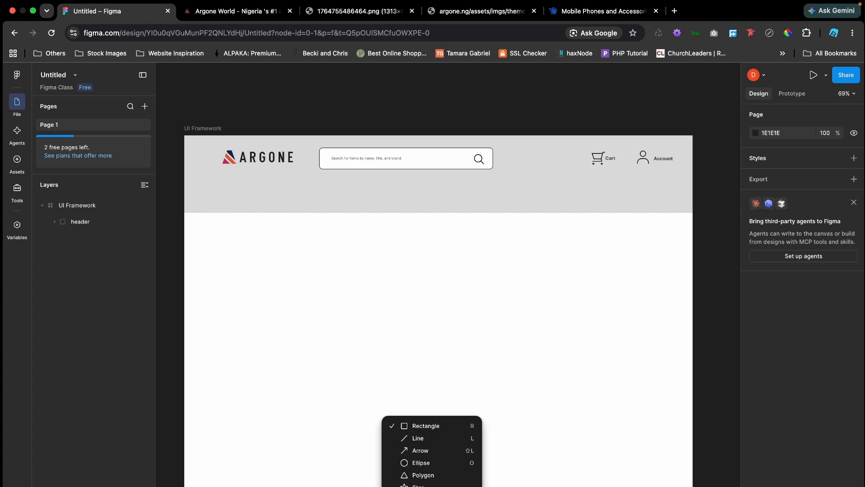
pyautogui.click(431, 485)
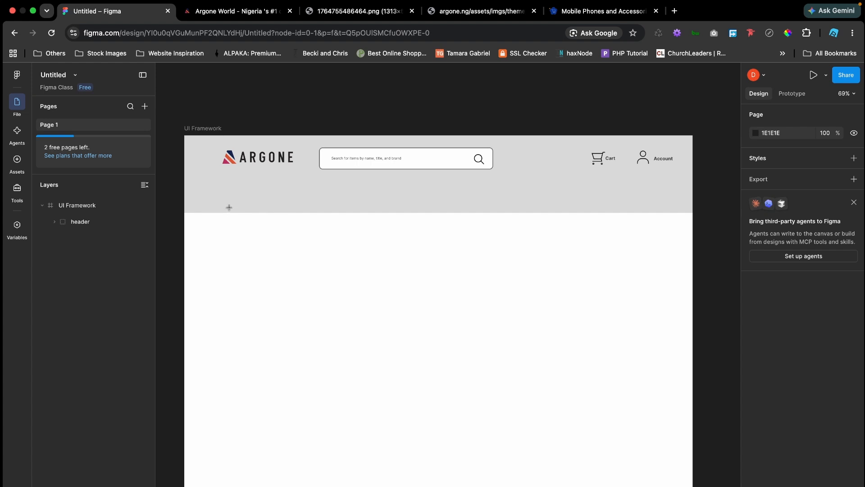
pyautogui.click(273, 201)
pyautogui.moveTo(221, 180); pyautogui.dragTo(269, 192)
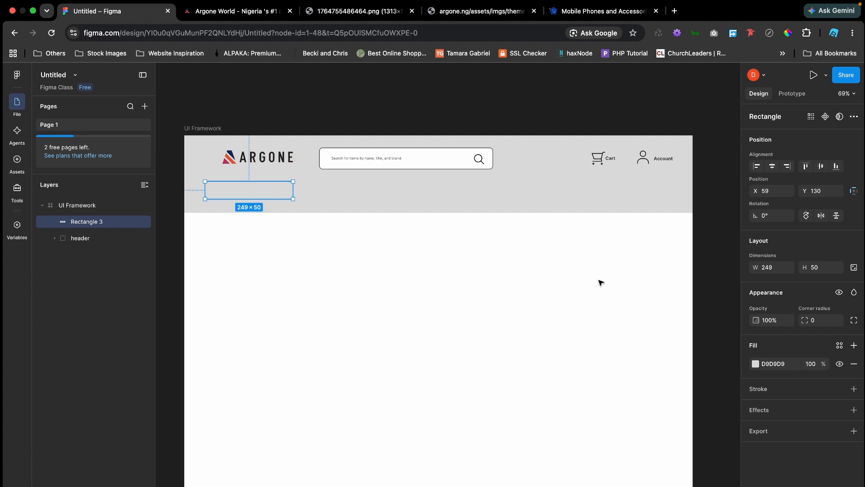
# - Fill the new rectangle with the crimson BB2D5E sampled from the Argone logo
pyautogui.click(756, 364)
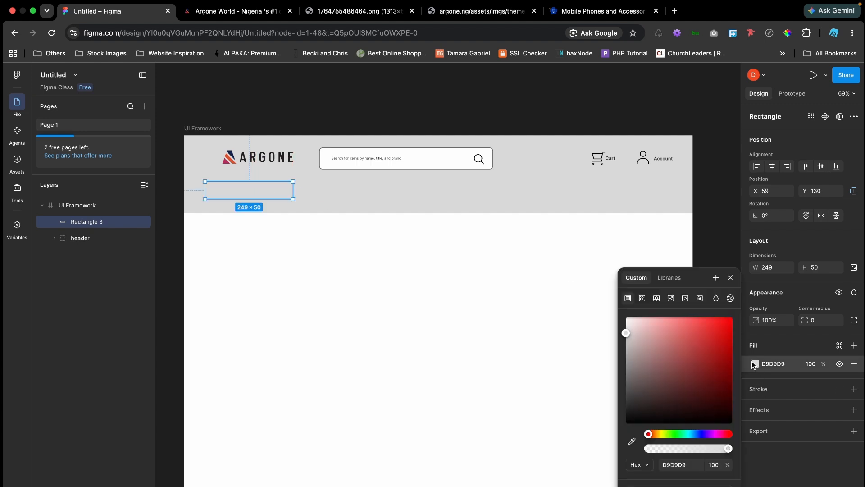
pyautogui.click(633, 443)
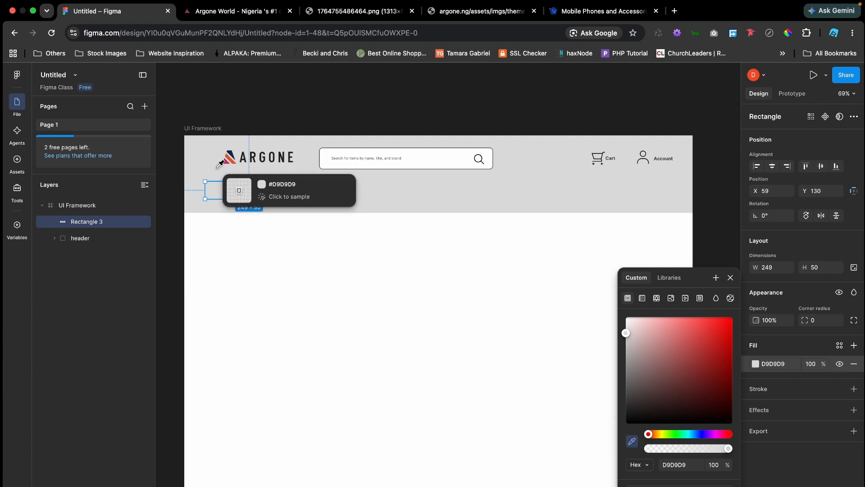
pyautogui.click(227, 158)
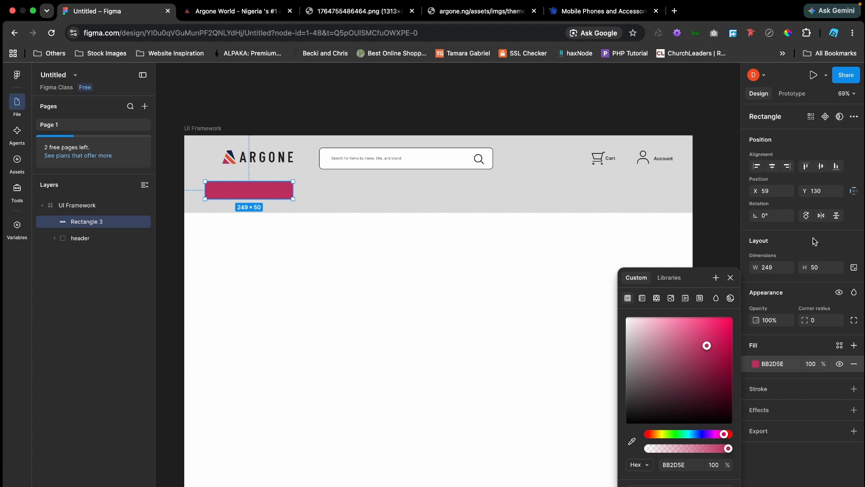
# - Round the corners of the crimson categories button rectangle with a corner radius of 10
pyautogui.click(731, 277)
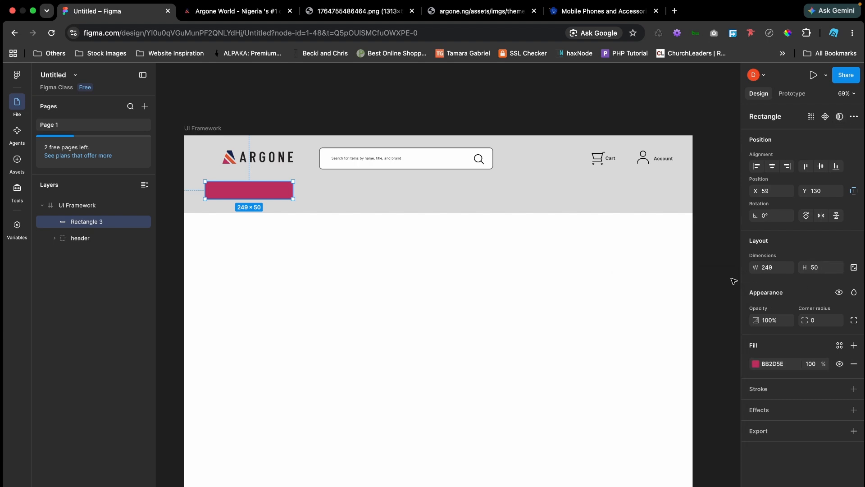
pyautogui.click(169, 256)
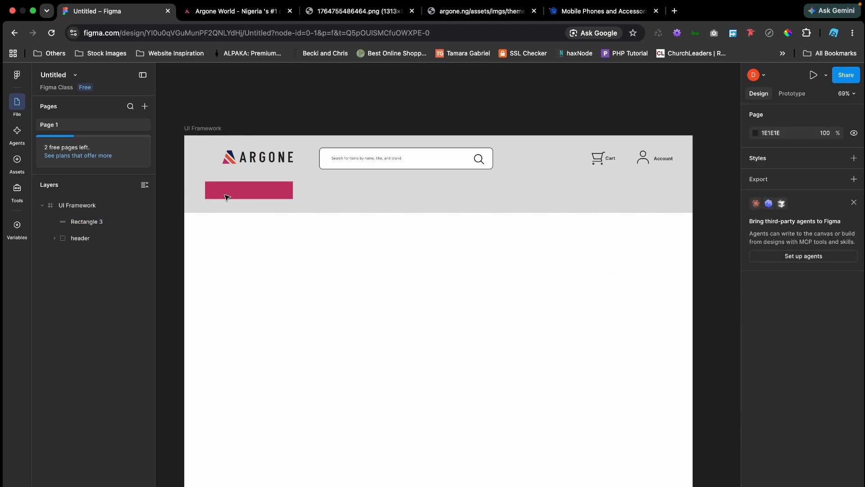
pyautogui.click(256, 192)
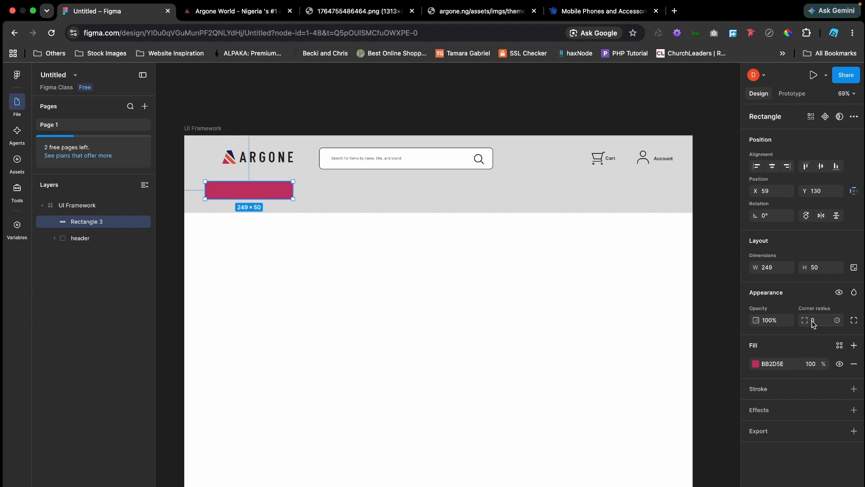
pyautogui.click(813, 323)
pyautogui.write('20')
pyautogui.press('Return')
pyautogui.click(813, 322)
pyautogui.write('10')
pyautogui.press('Return')
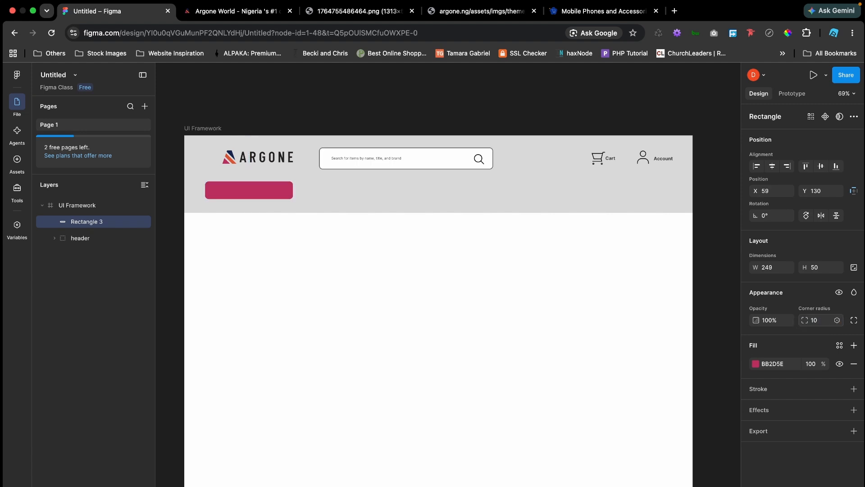
pyautogui.click(486, 112)
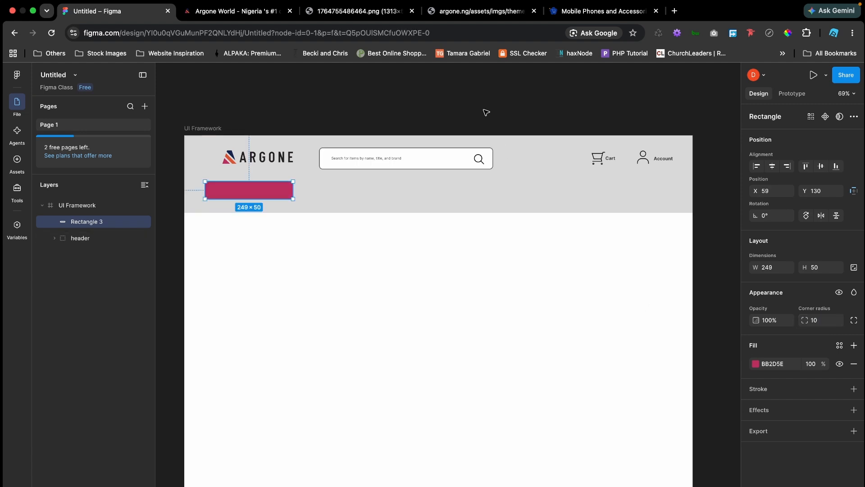
# - Switch to the Argone site in the browser to examine its categories button and navigation row
pyautogui.click(236, 13)
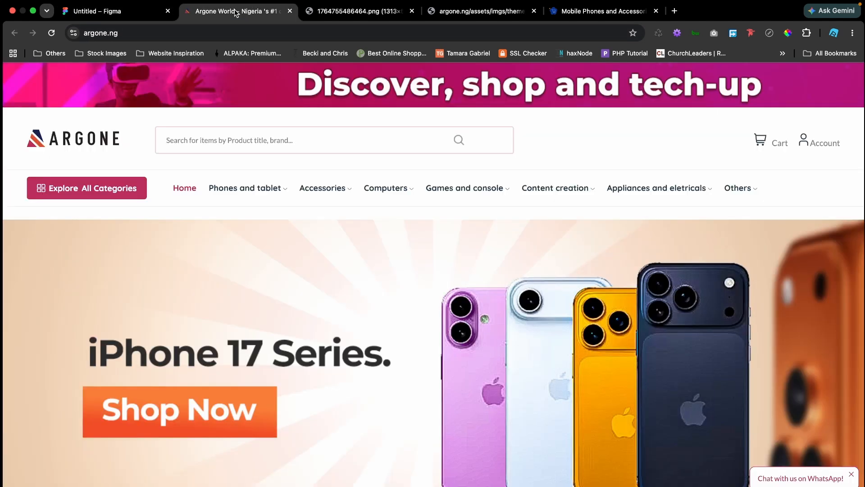
# - Switch to the Figma file, group the red header rectangle on its own and name the group Menu Area
pyautogui.click(113, 12)
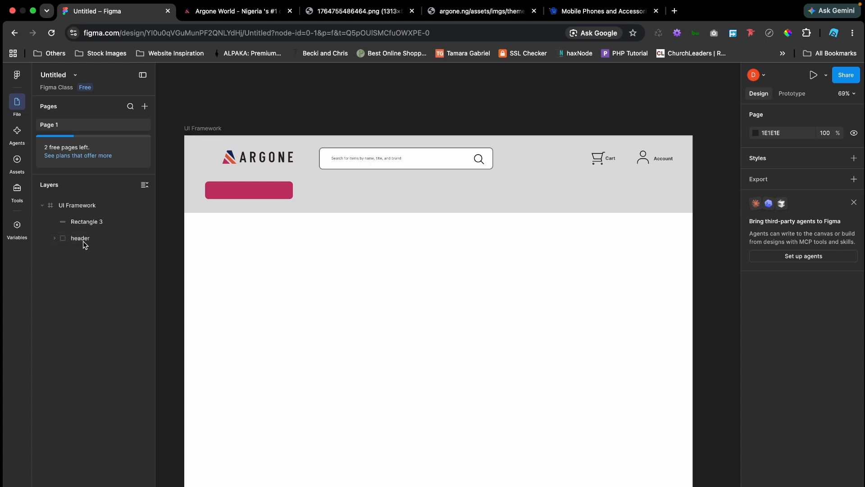
pyautogui.click(82, 223)
pyautogui.rightClick(83, 224)
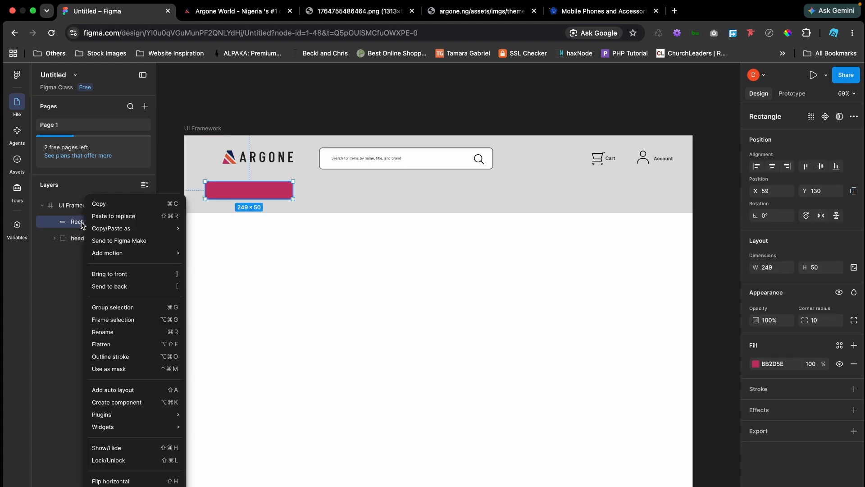
pyautogui.click(115, 310)
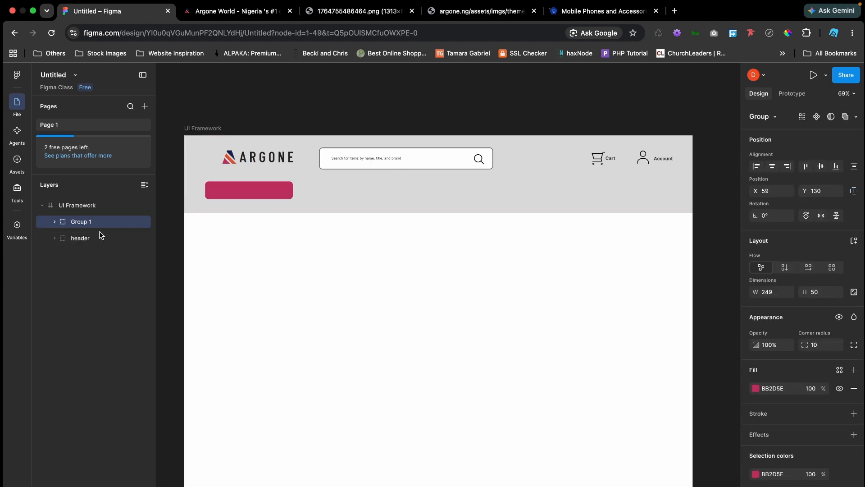
pyautogui.doubleClick(84, 223)
pyautogui.write('Menu Are')
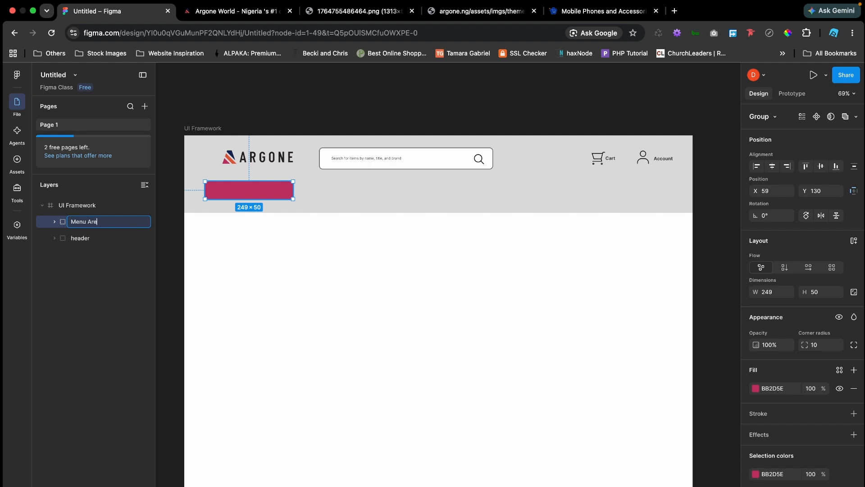
pyautogui.write('a')
pyautogui.press('Return')
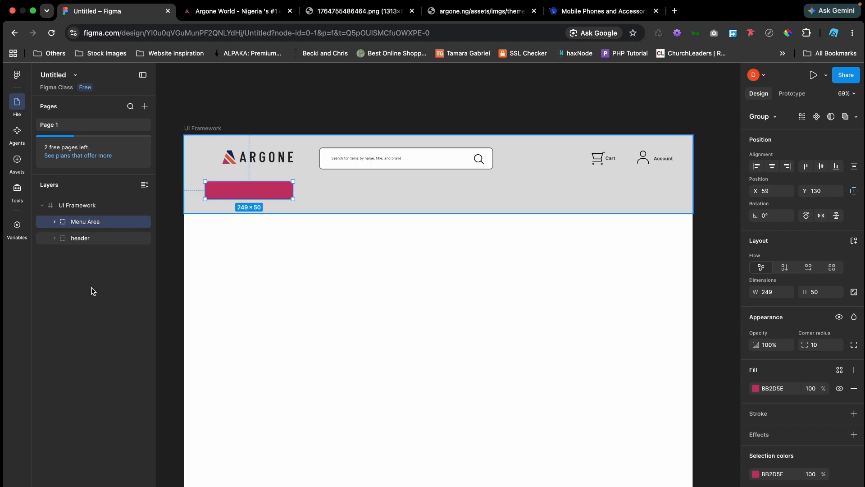
pyautogui.click(91, 290)
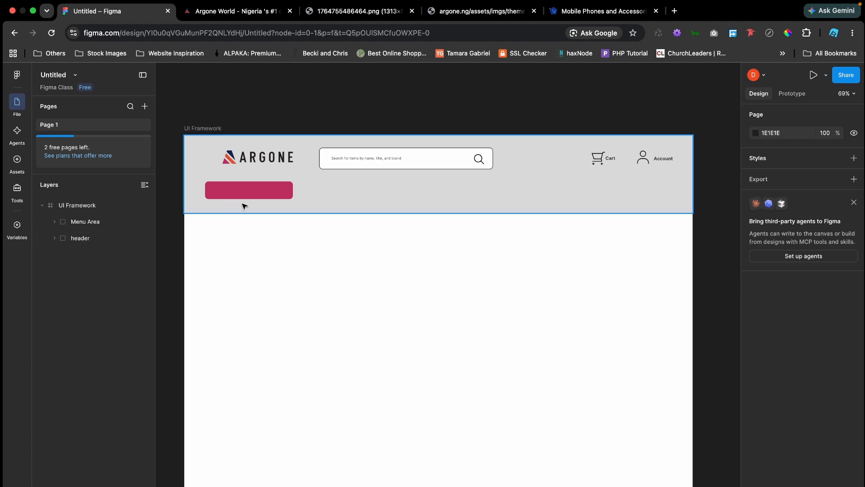
# - Compare the red button's placement with the header on the Argone website, returning to the Figma design
pyautogui.click(257, 195)
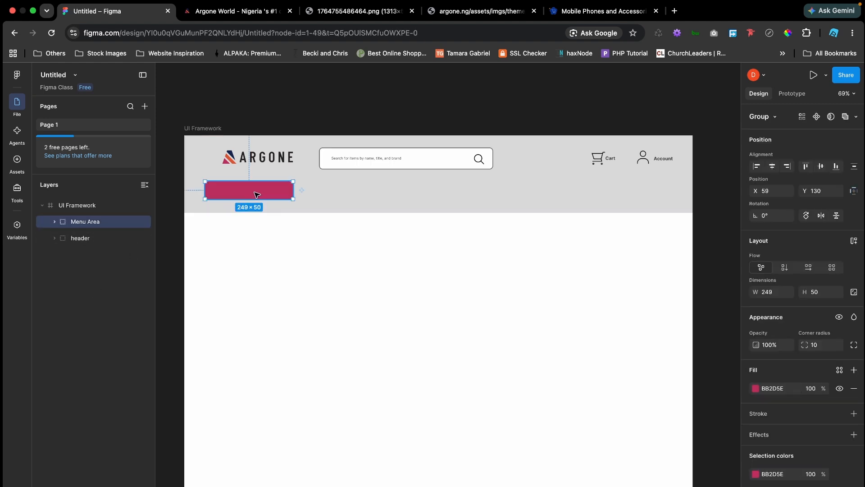
pyautogui.click(241, 11)
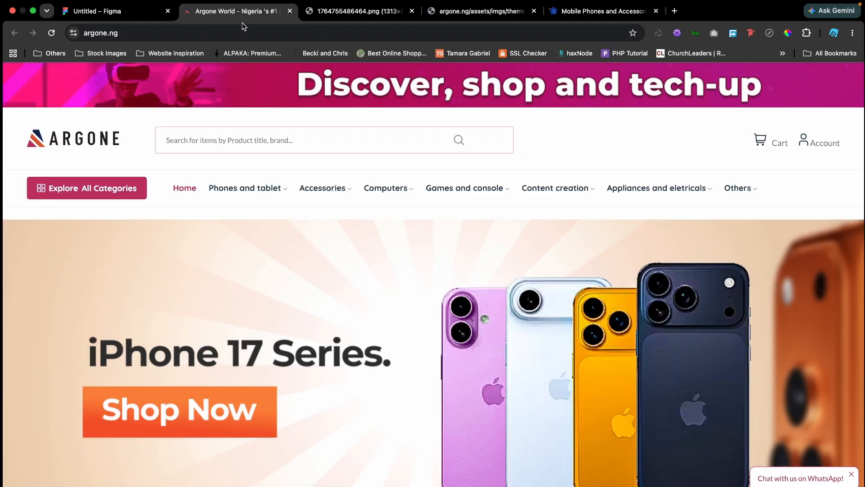
pyautogui.click(139, 12)
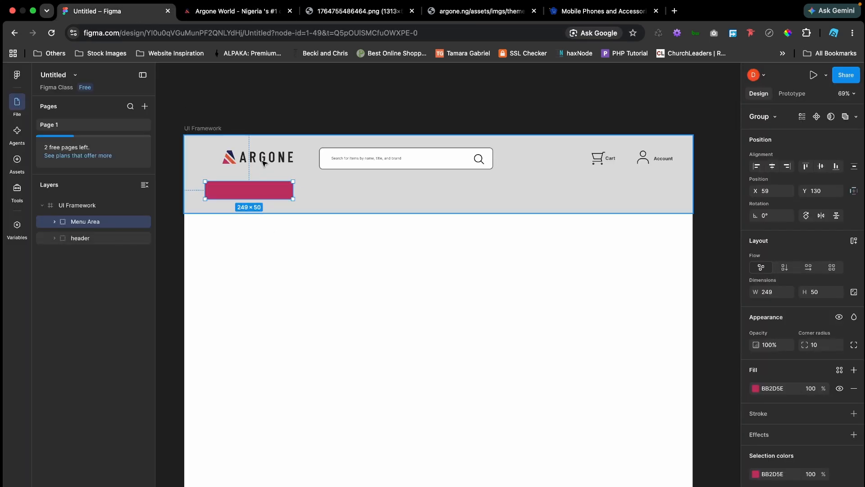
pyautogui.moveTo(265, 163); pyautogui.dragTo(254, 163)
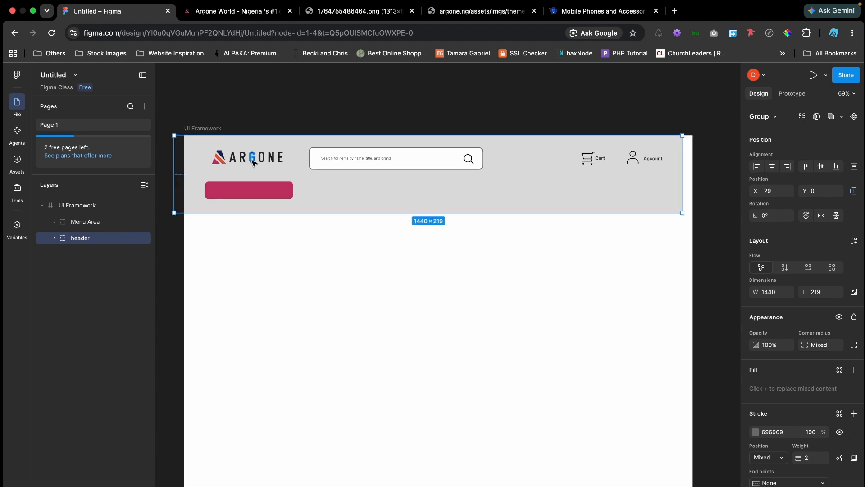
pyautogui.press('super+z')
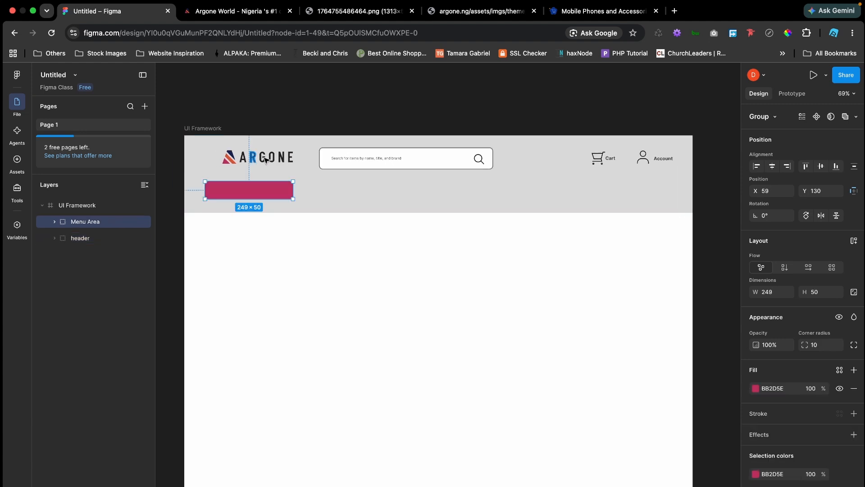
pyautogui.click(307, 108)
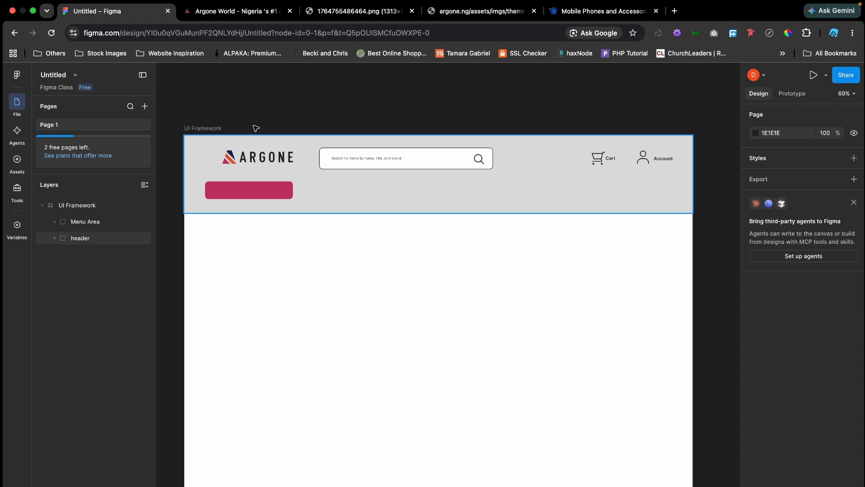
# - Add a 12-column layout guide with side margins to the UI Framework frame
pyautogui.click(205, 129)
pyautogui.scroll(-2, 853, 484)
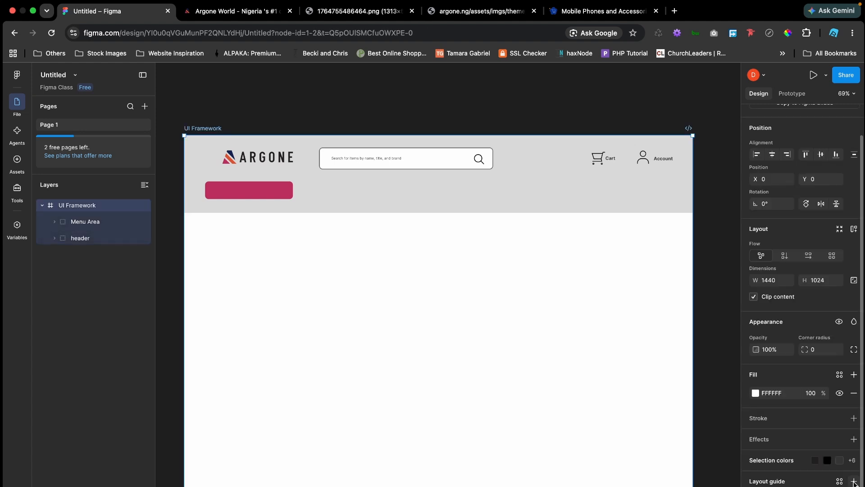
pyautogui.click(854, 481)
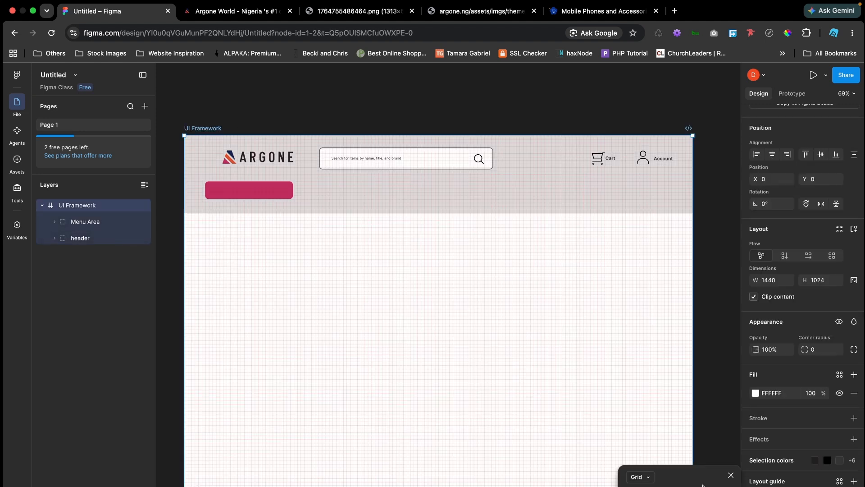
pyautogui.click(648, 478)
pyautogui.click(649, 486)
pyautogui.write('12')
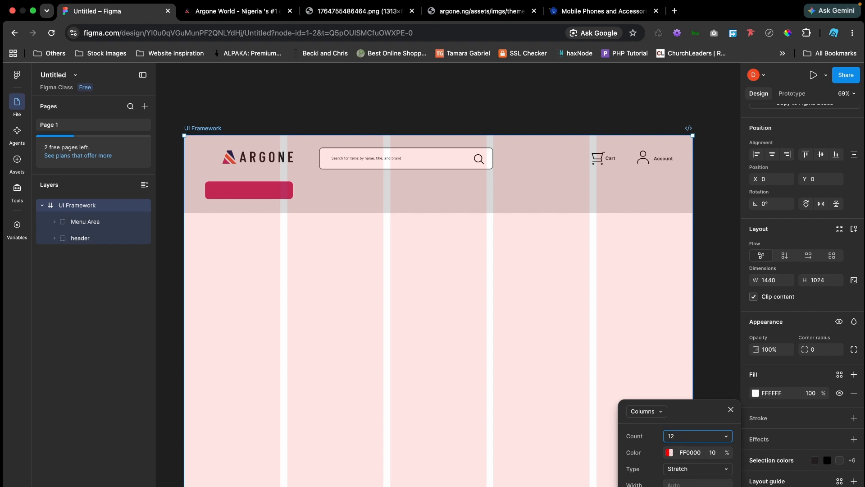
pyautogui.press('Return')
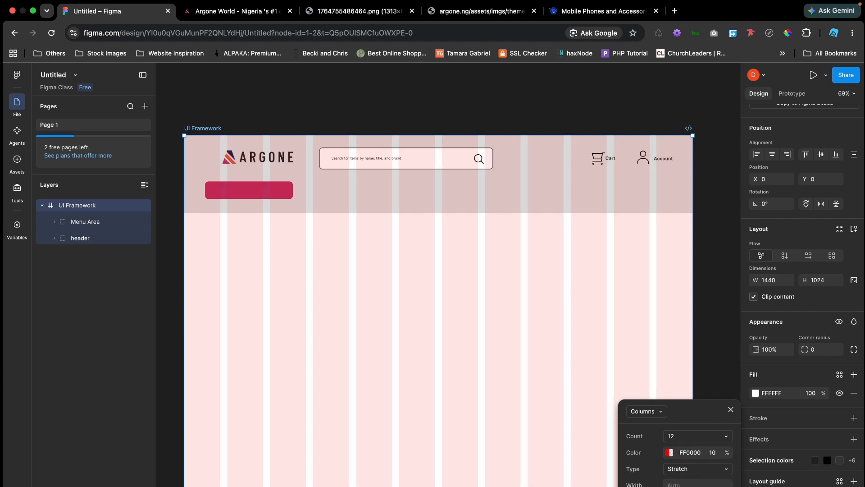
pyautogui.press('Return')
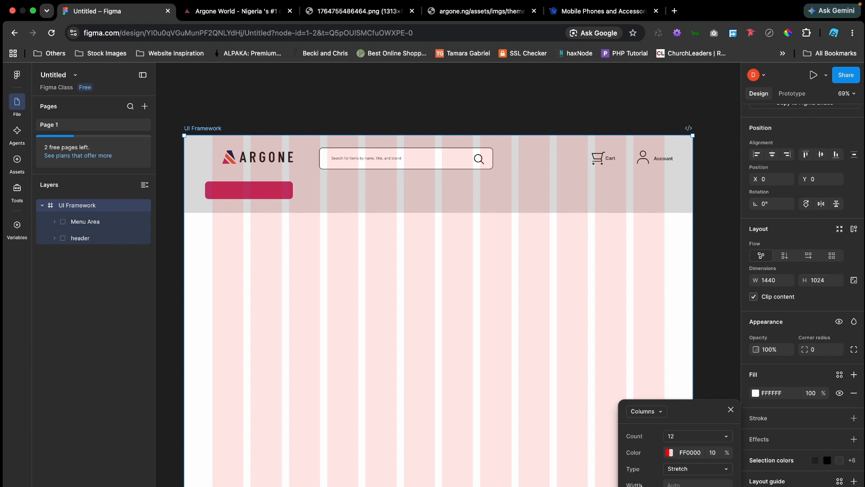
pyautogui.click(731, 410)
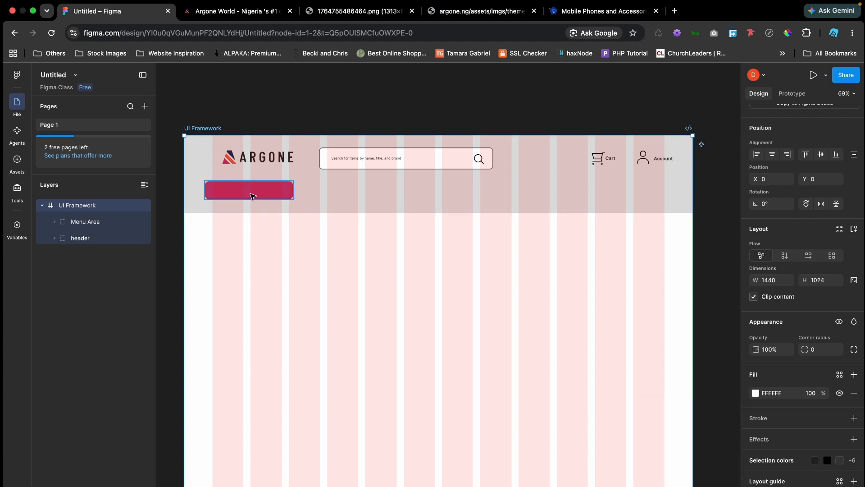
# - Align the Menu Area button and the Argone logo with the first column's left edge at X 80
pyautogui.click(251, 195)
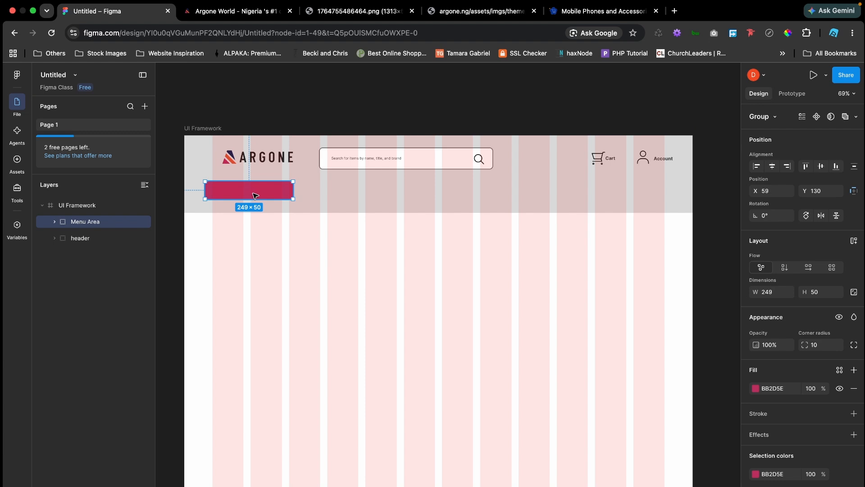
pyautogui.moveTo(252, 196); pyautogui.dragTo(259, 196)
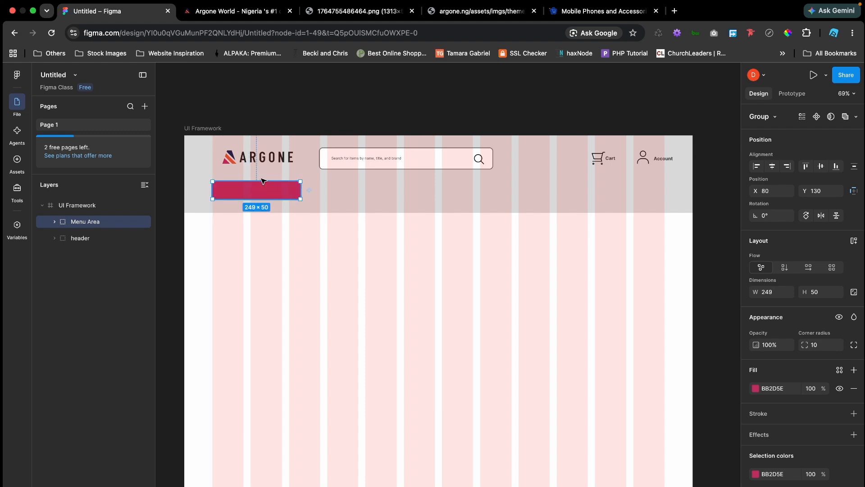
pyautogui.click(283, 160)
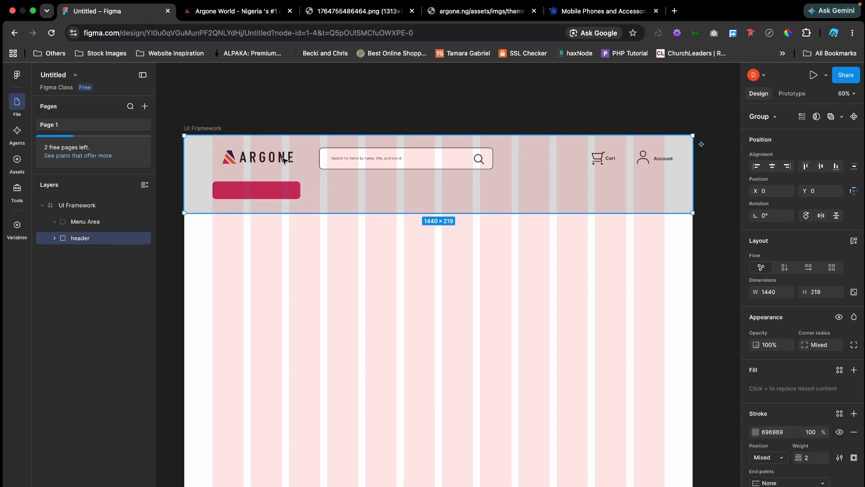
pyautogui.click(284, 160)
pyautogui.moveTo(284, 160); pyautogui.dragTo(277, 161)
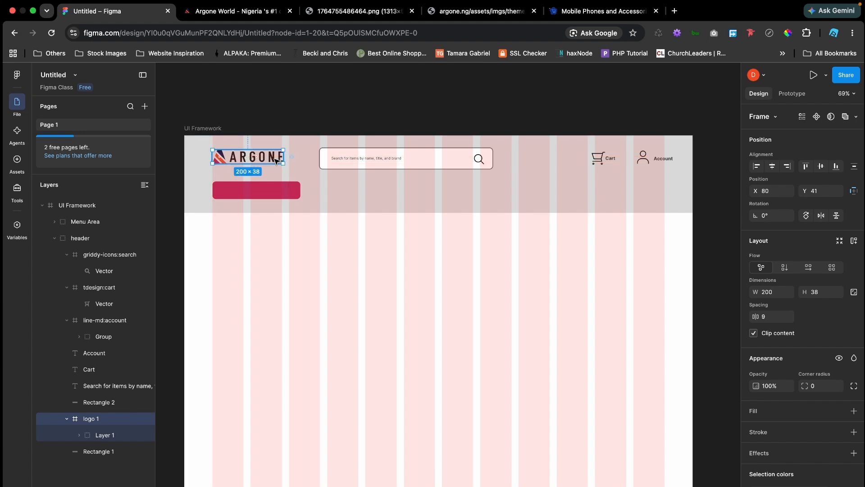
# - Move the cart and account icons together with their labels so they end at the last column's right edge
pyautogui.click(645, 158)
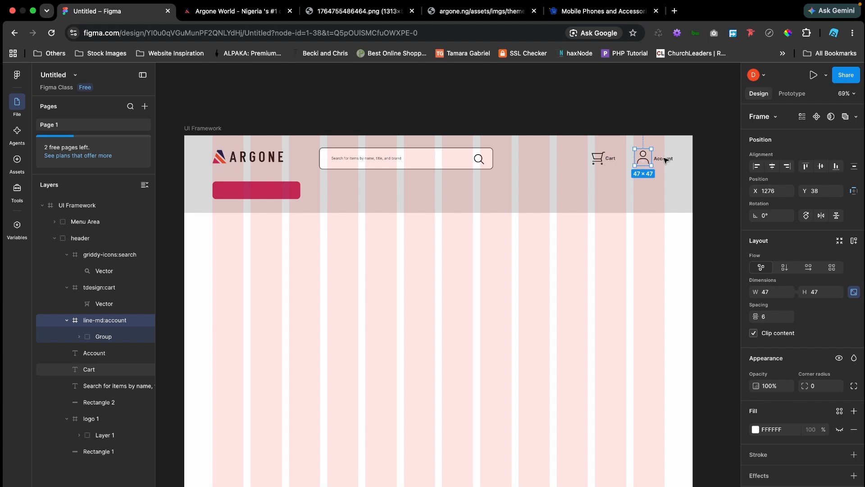
pyautogui.keyDown('shift'); pyautogui.click(665, 159); pyautogui.keyUp('shift')
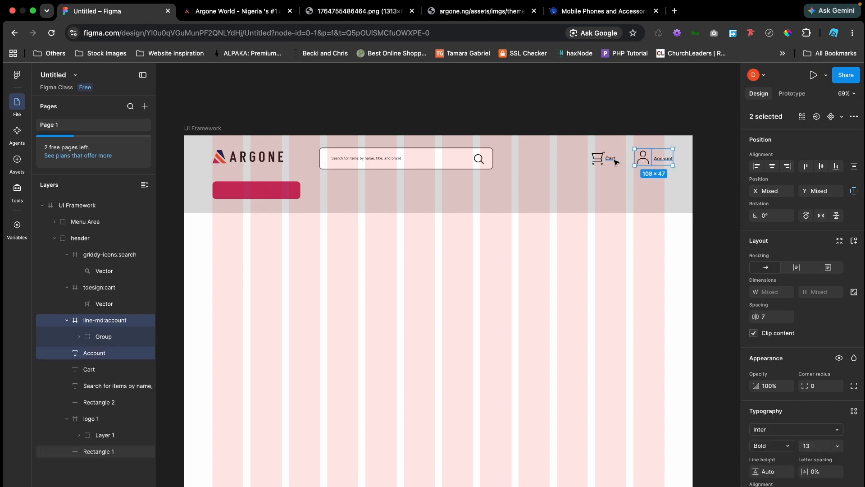
pyautogui.keyDown('shift'); pyautogui.click(611, 158); pyautogui.keyUp('shift')
pyautogui.keyDown('shift'); pyautogui.click(599, 157); pyautogui.keyUp('shift')
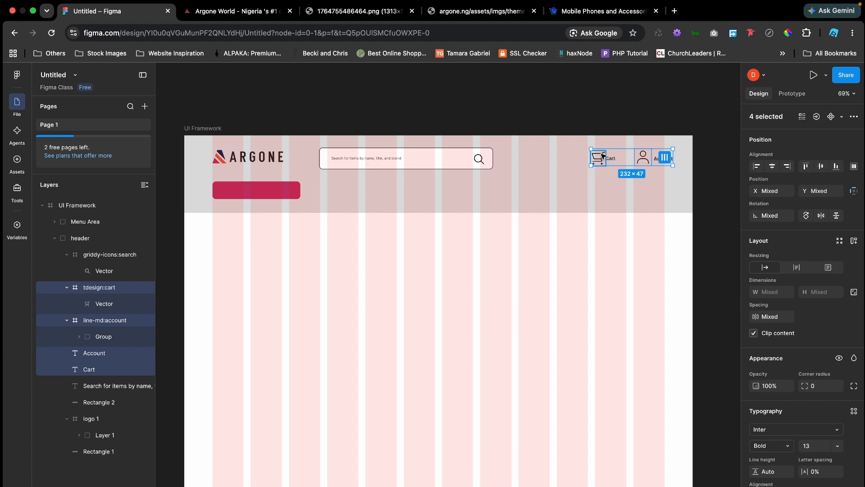
pyautogui.moveTo(602, 157); pyautogui.dragTo(592, 157)
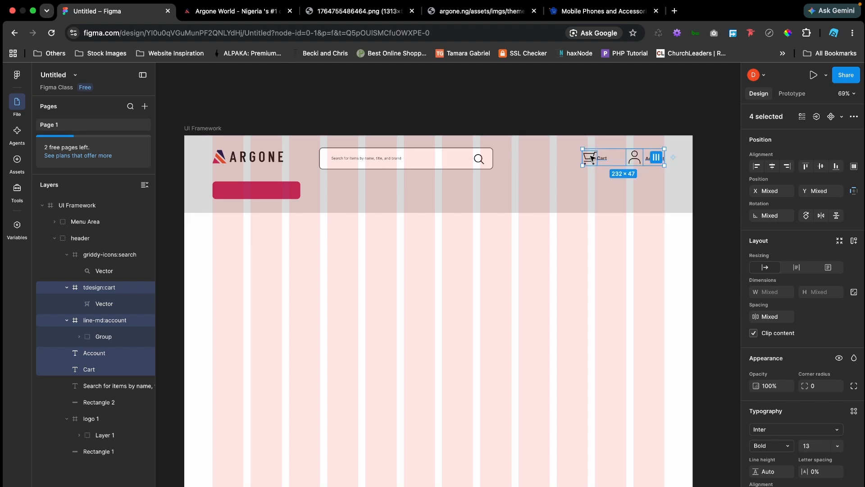
pyautogui.click(530, 105)
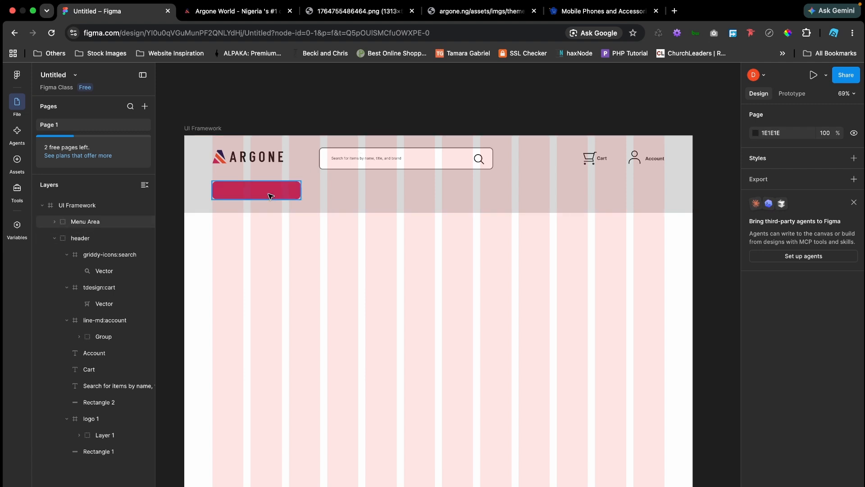
# - Add the text "Explore all categories" inside the Menu Area group and place it on the red button at about X 168, Y 147
pyautogui.click(54, 239)
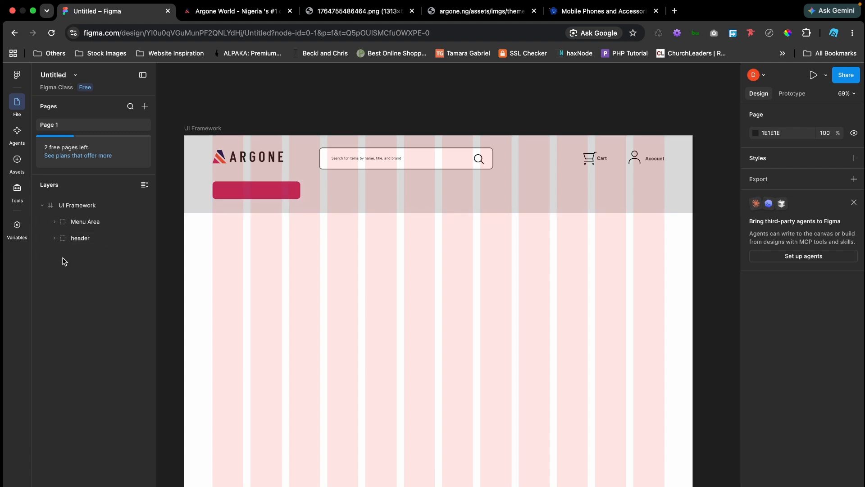
pyautogui.click(83, 223)
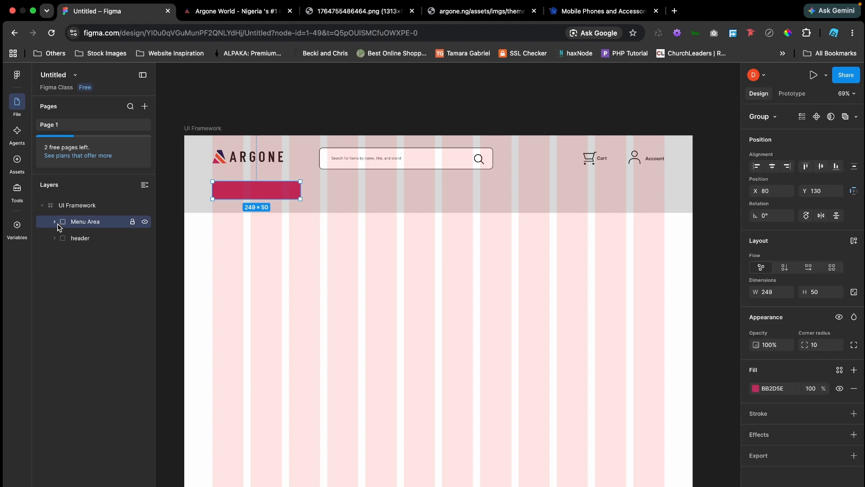
pyautogui.click(55, 222)
pyautogui.click(93, 239)
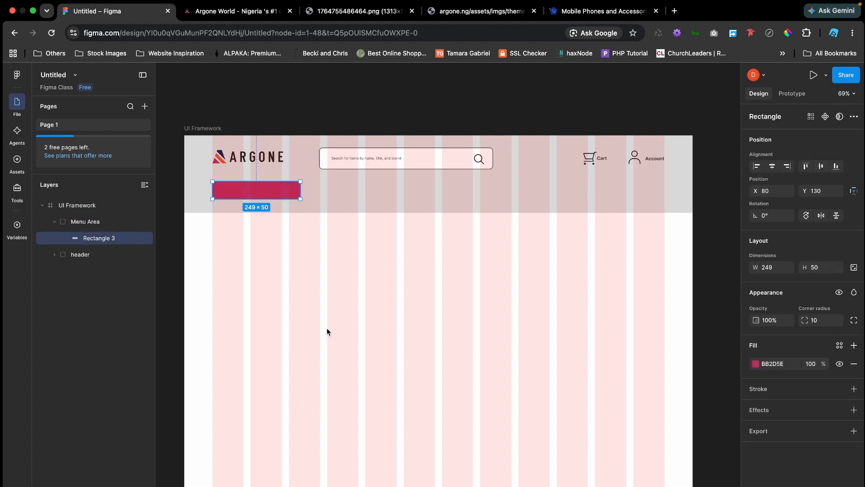
pyautogui.press('t')
pyautogui.click(279, 259)
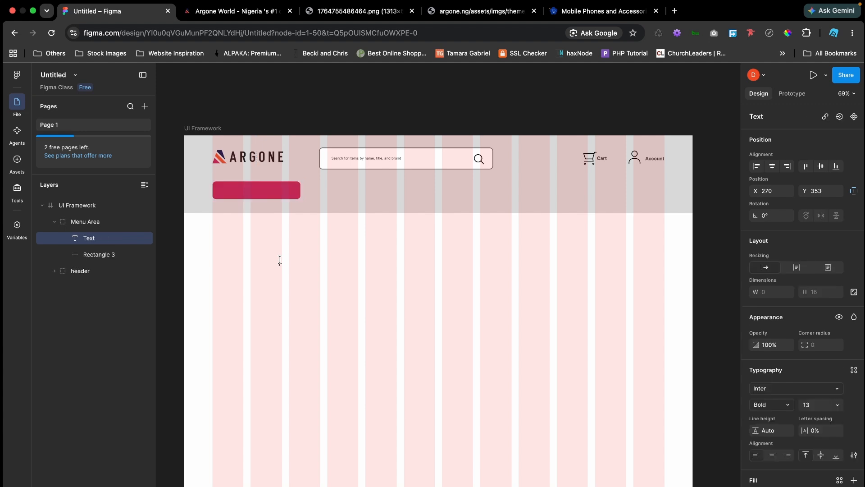
pyautogui.write('Explore all categories')
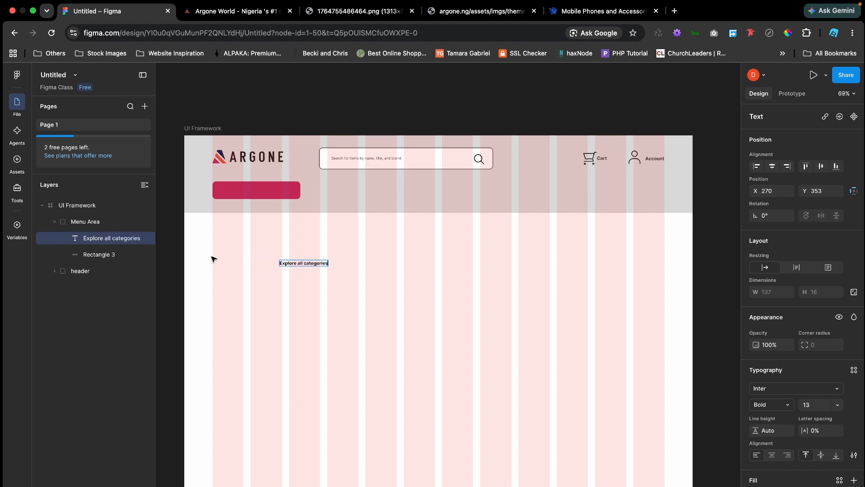
pyautogui.press('Escape')
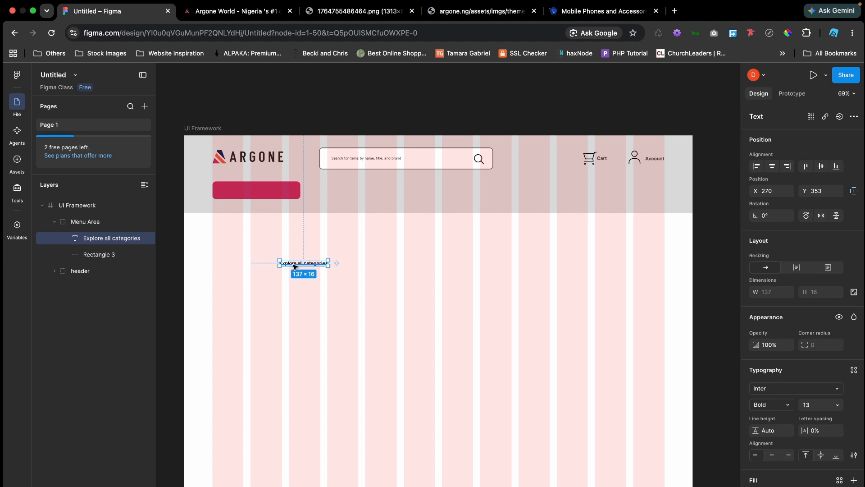
pyautogui.moveTo(296, 266); pyautogui.dragTo(260, 194)
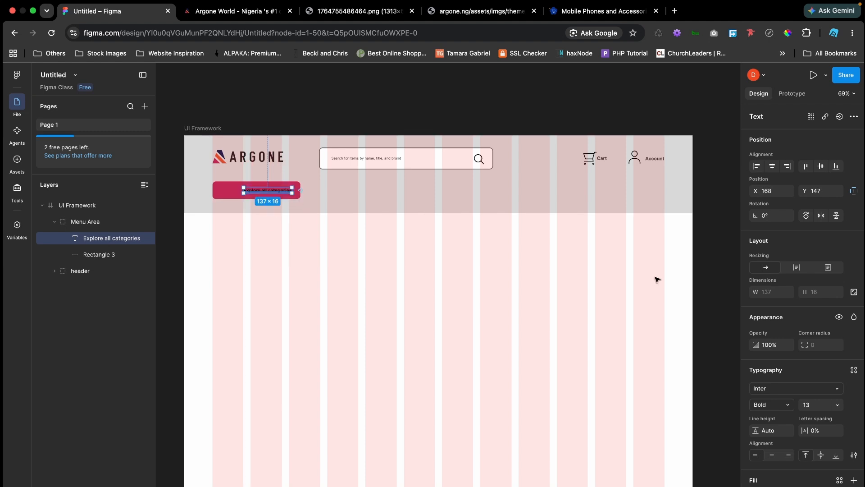
# - Change the fill color of the "Explore all categories" text to off-white F1F1F1
pyautogui.click(757, 486)
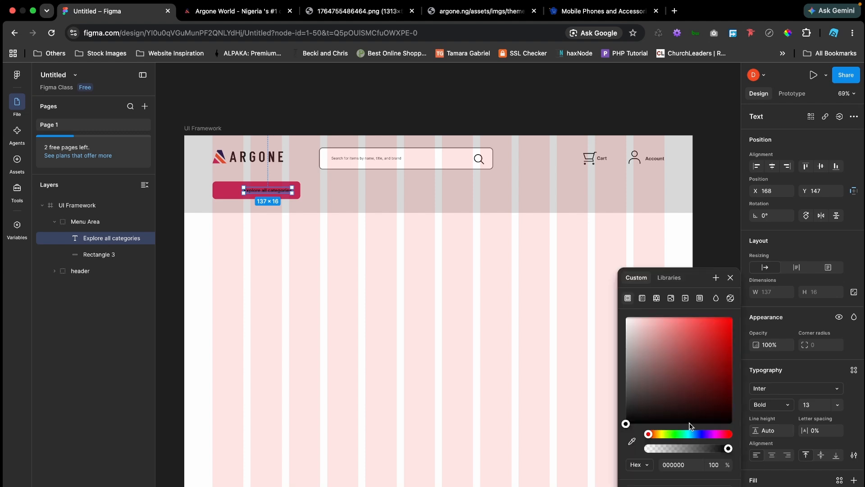
pyautogui.click(630, 320)
pyautogui.click(624, 323)
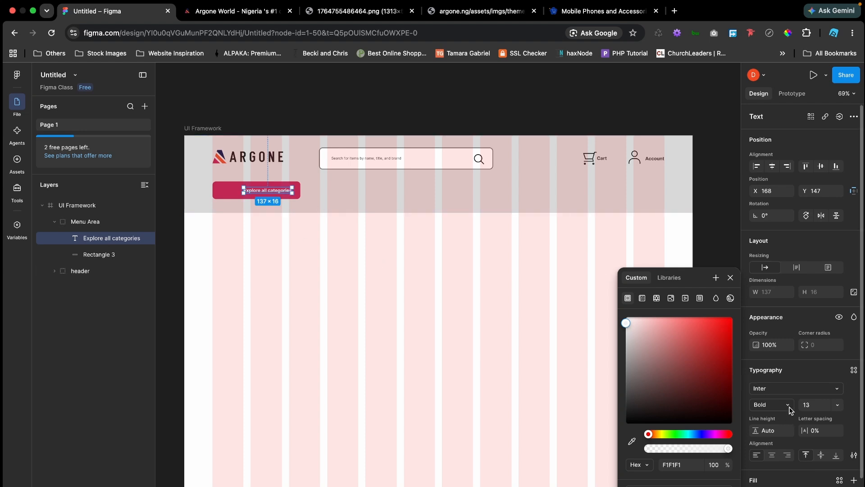
pyautogui.click(318, 257)
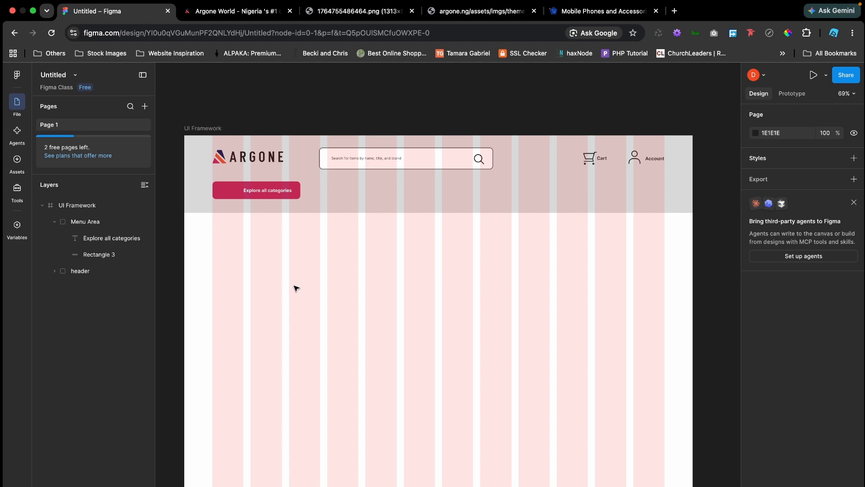
# - Search the Iconify plugin for "category" and place the four-square outline icon on the red button before its text, at about X 92, Y 139
pyautogui.scroll(5, 296, 288)
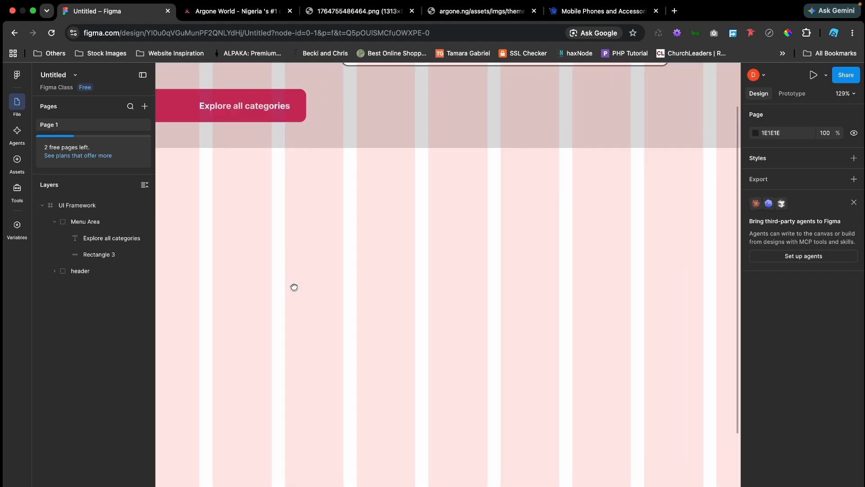
pyautogui.moveTo(296, 288); pyautogui.dragTo(352, 338)
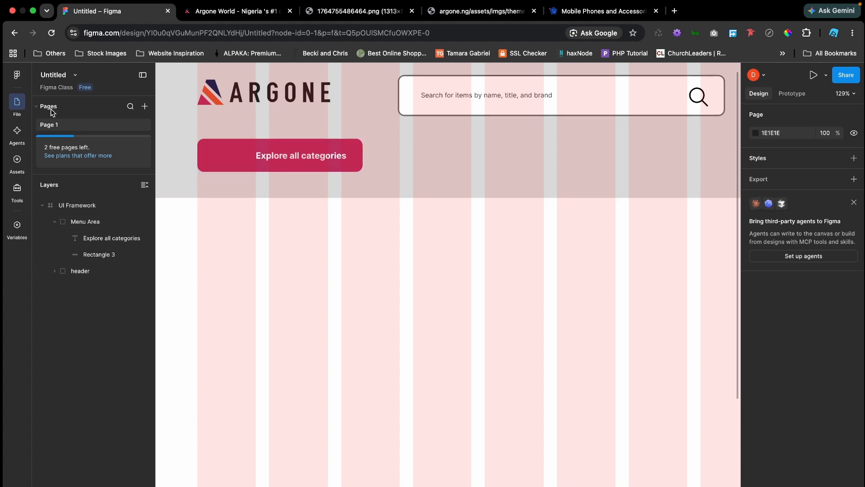
pyautogui.click(241, 12)
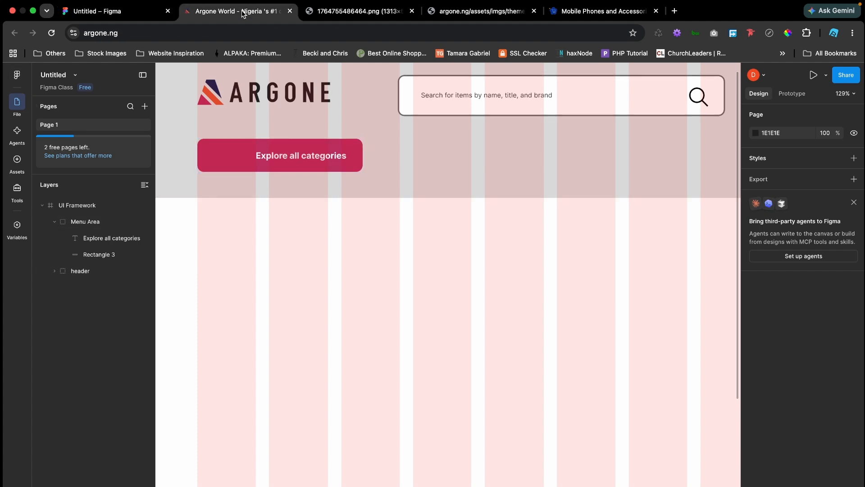
pyautogui.click(98, 15)
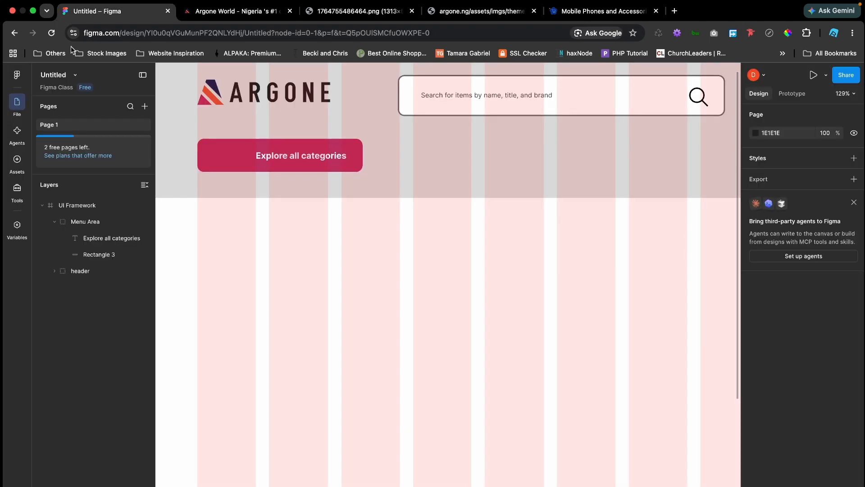
pyautogui.click(17, 75)
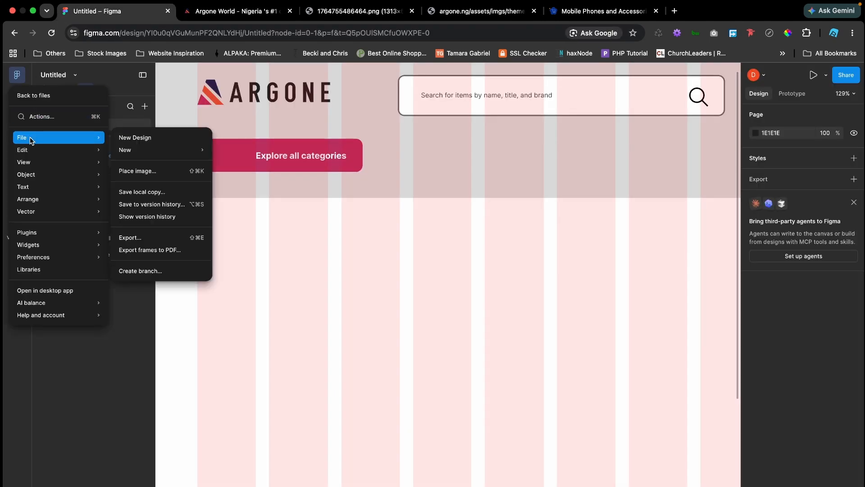
pyautogui.moveTo(53, 234)
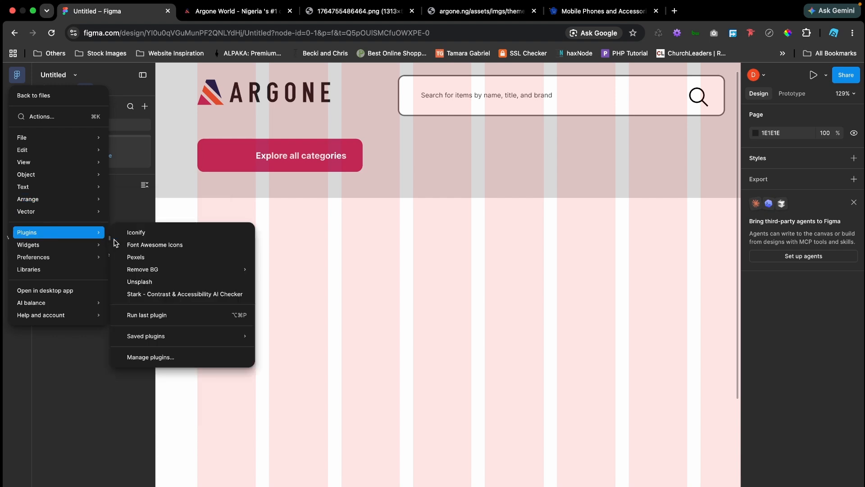
pyautogui.click(143, 233)
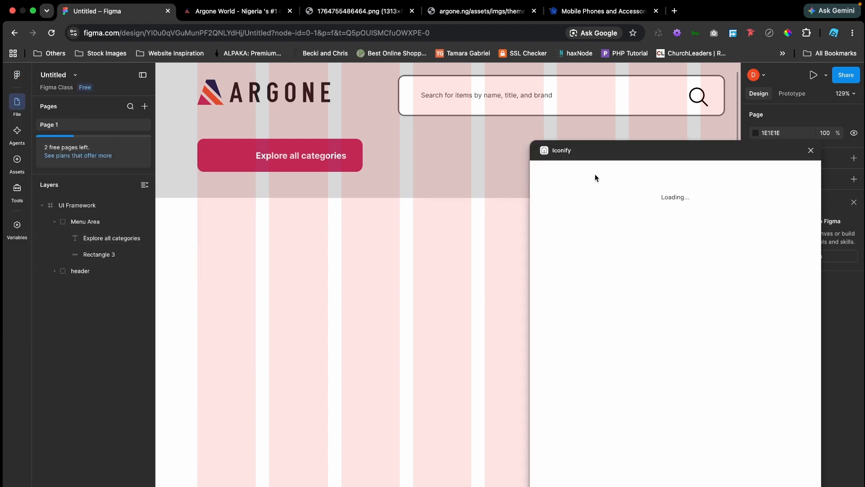
pyautogui.click(587, 189)
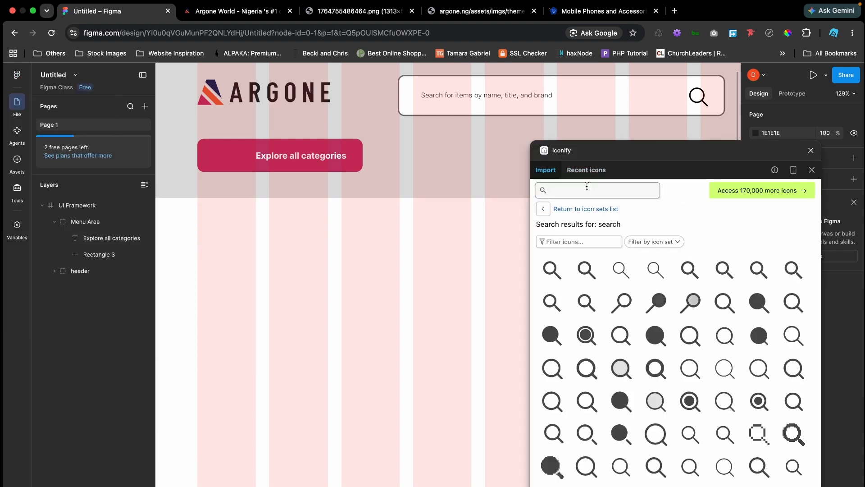
pyautogui.write('catg')
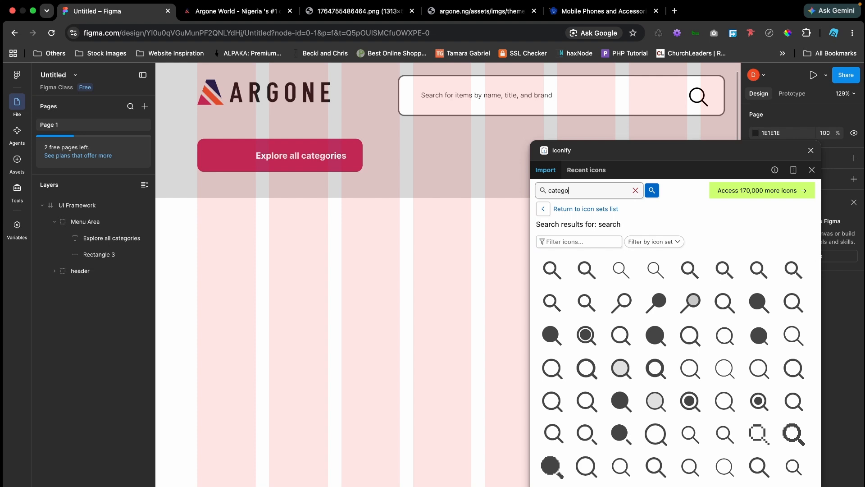
pyautogui.press('Return')
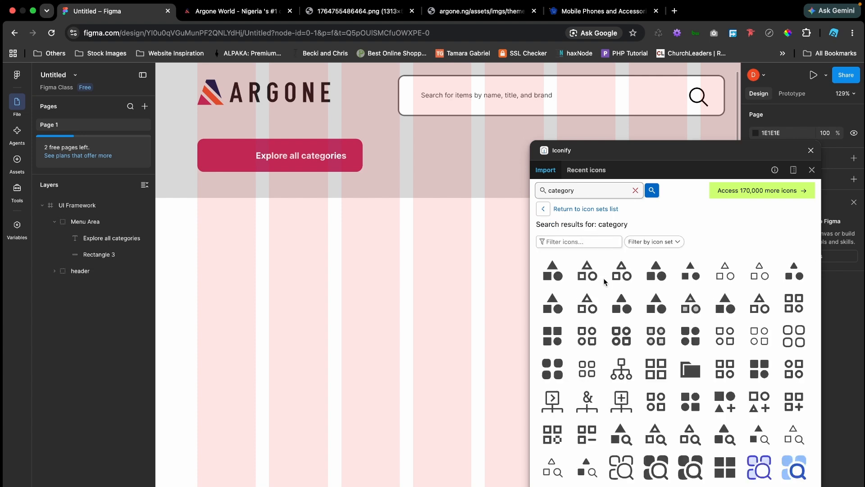
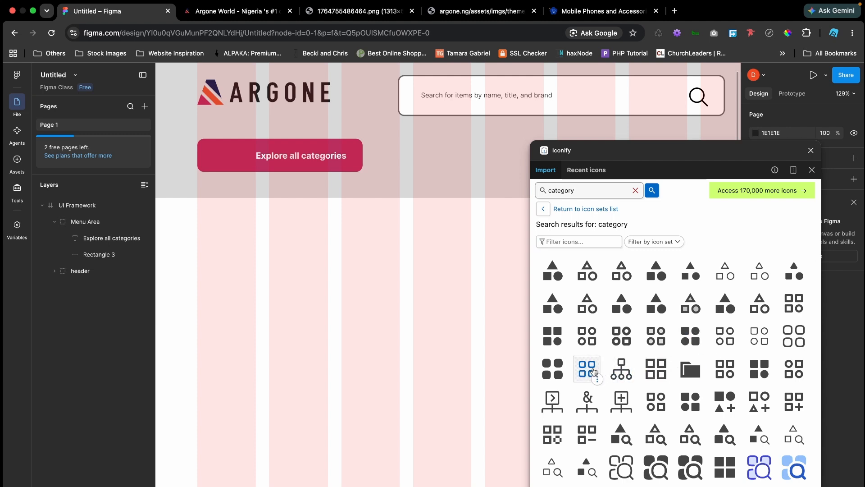
pyautogui.moveTo(593, 372); pyautogui.dragTo(229, 170)
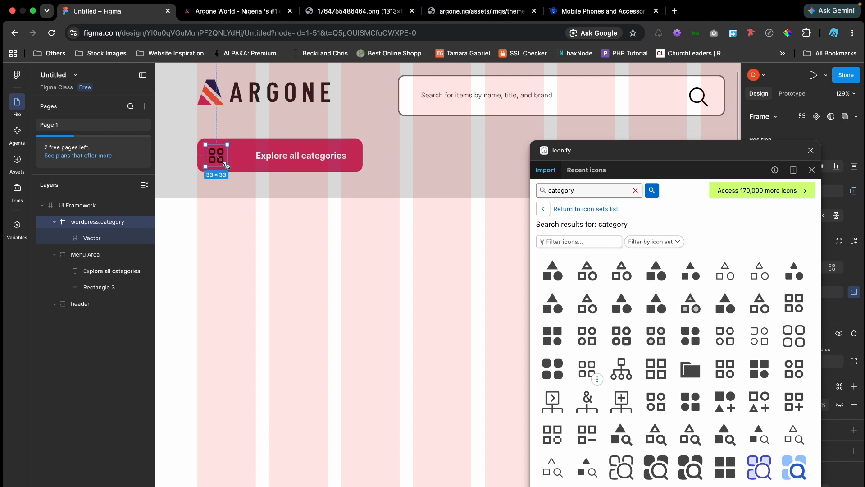
pyautogui.click(810, 151)
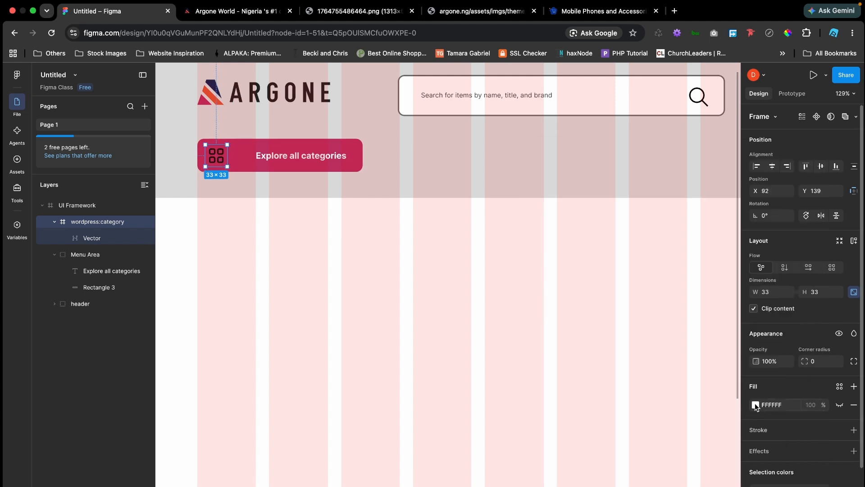
# - Recolor the category icon white FFFFFF and nudge it to X 91, Y 138
pyautogui.click(755, 485)
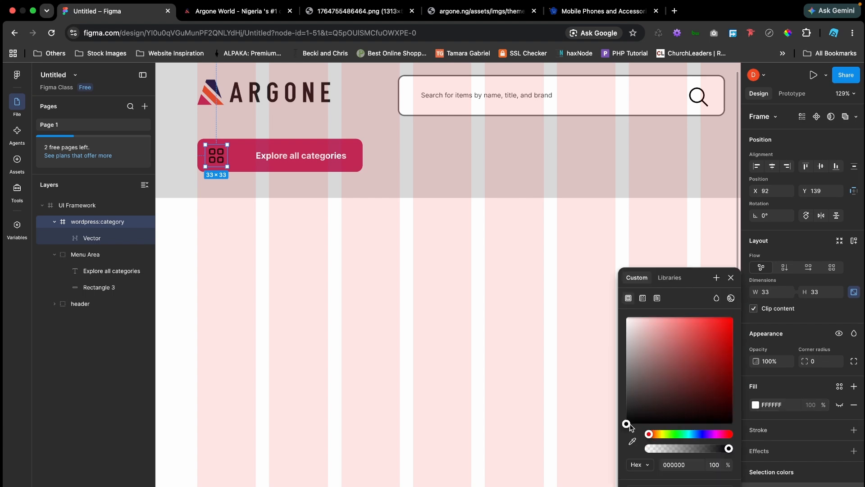
pyautogui.moveTo(627, 424); pyautogui.dragTo(625, 316)
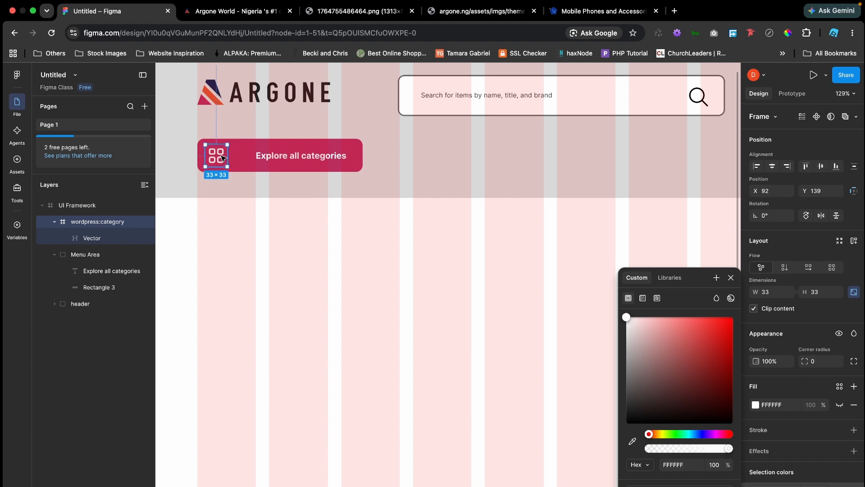
pyautogui.press('Up')
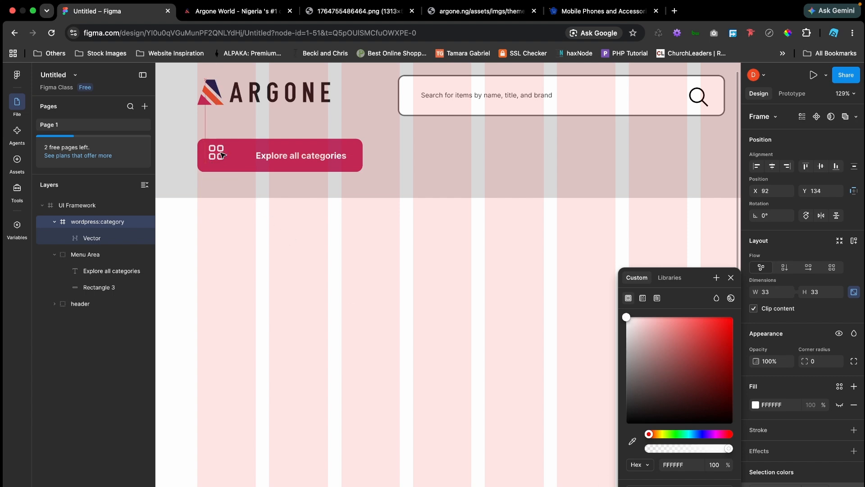
pyautogui.press('Left')
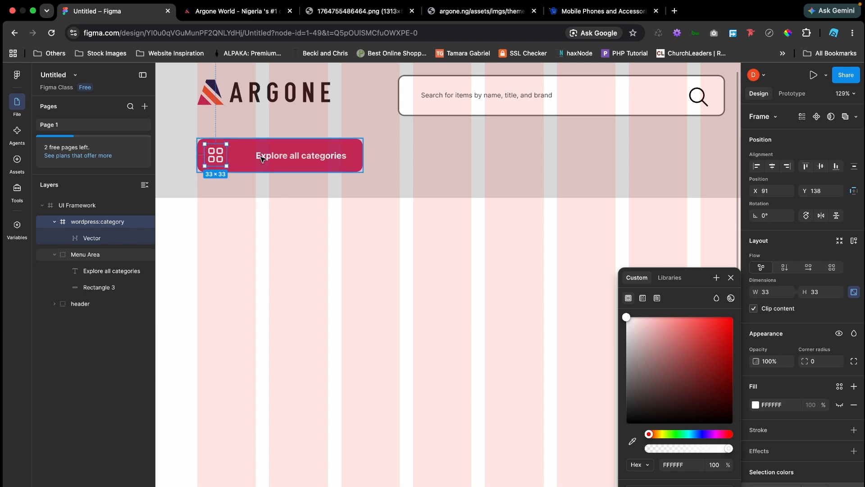
# - Set the "Explore all categories" text size to 16 and move it beside the category icon at about X 129, Y 145
pyautogui.click(260, 158)
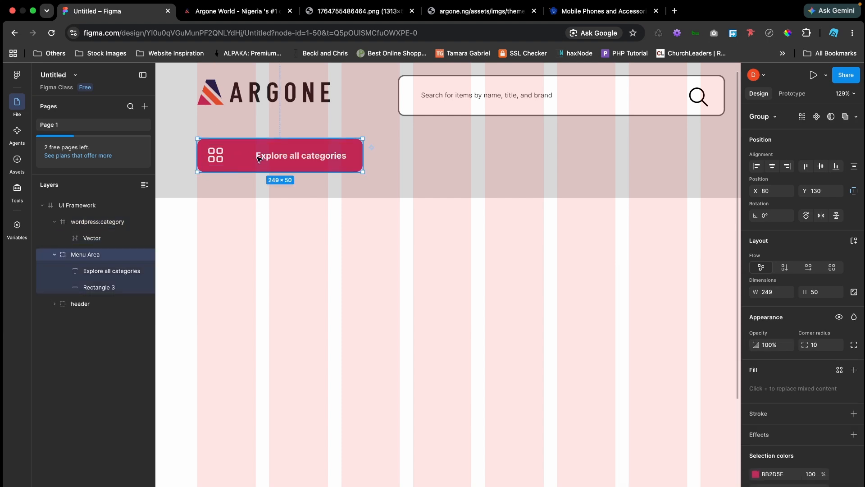
pyautogui.doubleClick(260, 159)
pyautogui.moveTo(258, 153); pyautogui.dragTo(236, 148)
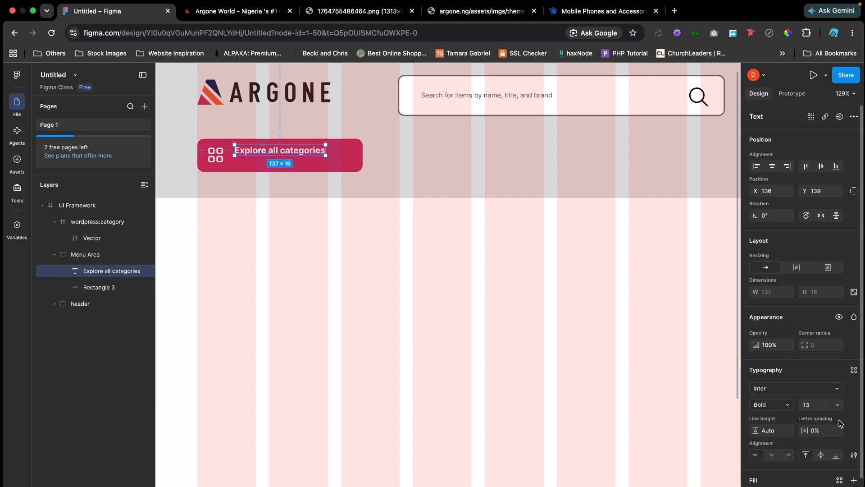
pyautogui.write('16')
pyautogui.press('Return')
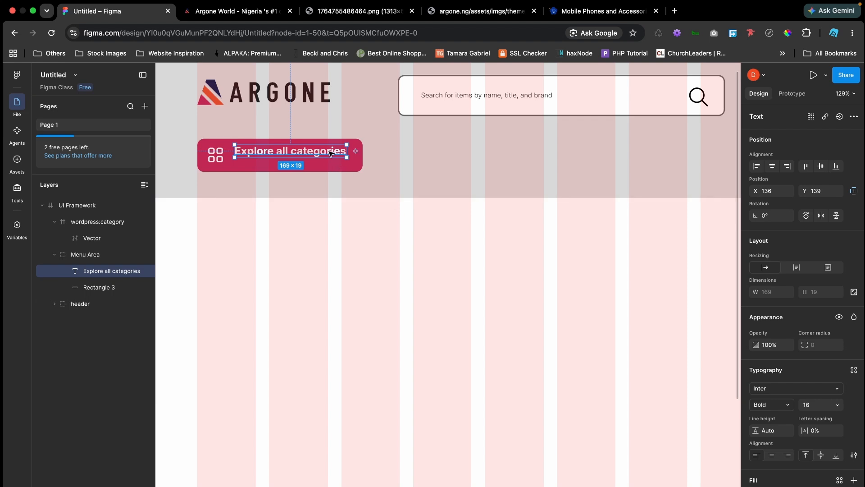
pyautogui.moveTo(328, 155); pyautogui.dragTo(328, 156)
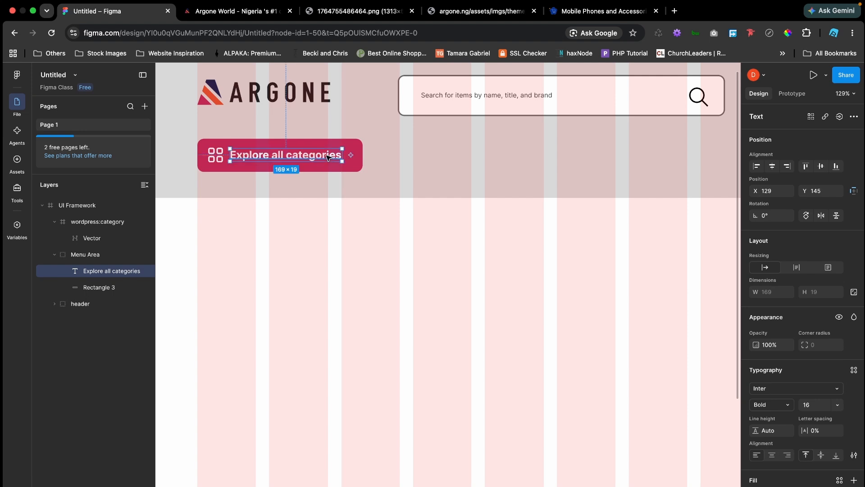
# - Shift the category icon and the button text together slightly right to center them on the red button, with the icon at X 97
pyautogui.keyDown('shift'); pyautogui.click(223, 163); pyautogui.keyUp('shift')
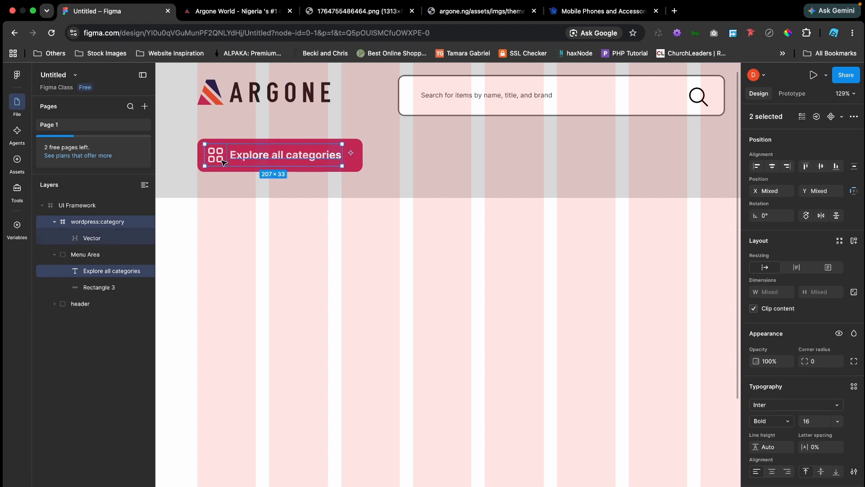
pyautogui.moveTo(263, 158); pyautogui.dragTo(267, 158)
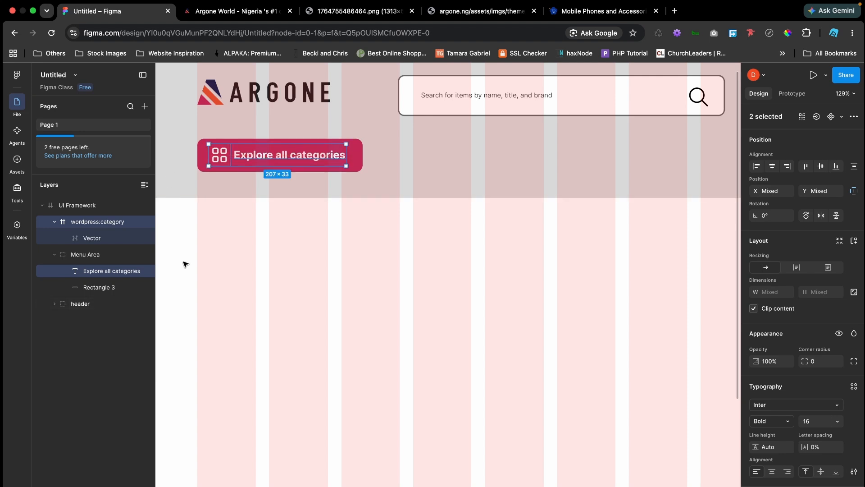
pyautogui.hscroll(-5, 185, 264)
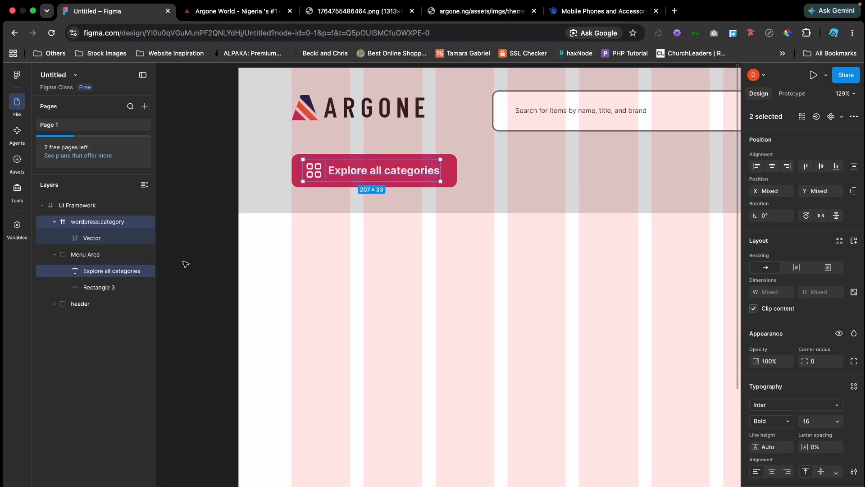
pyautogui.click(185, 264)
pyautogui.hscroll(4, 185, 263)
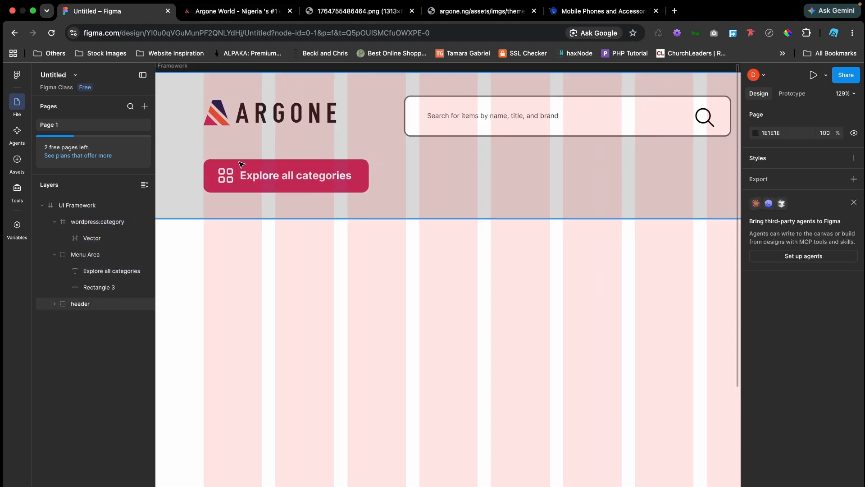
# - Move the Menu Area group and the category icon together slightly down, closer to the lower edge of the gray header background
pyautogui.click(256, 181)
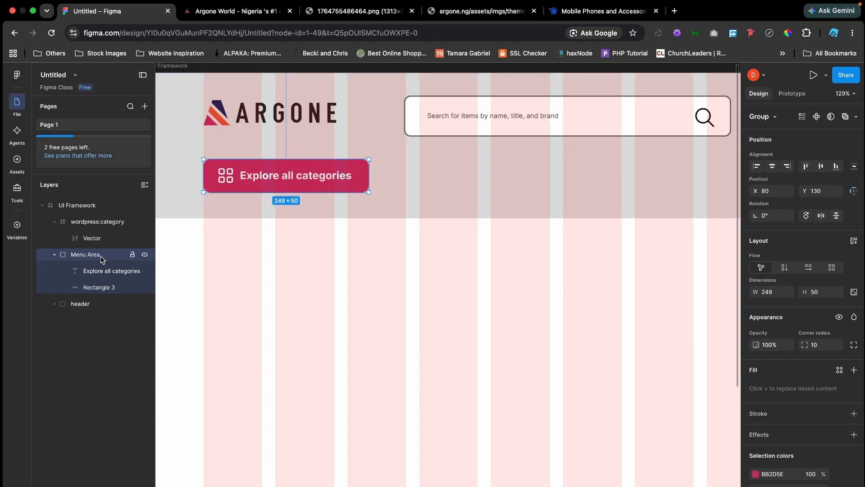
pyautogui.keyDown('shift'); pyautogui.click(227, 178); pyautogui.keyUp('shift')
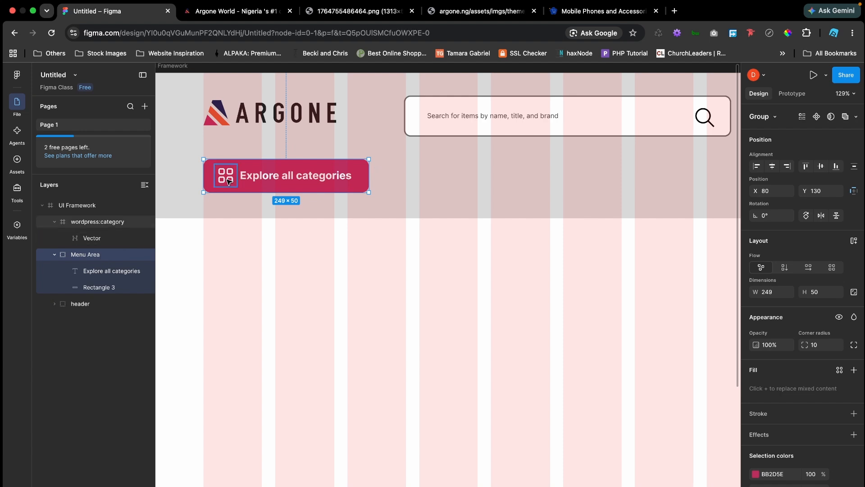
pyautogui.keyDown('shift'); pyautogui.click(256, 181); pyautogui.keyUp('shift')
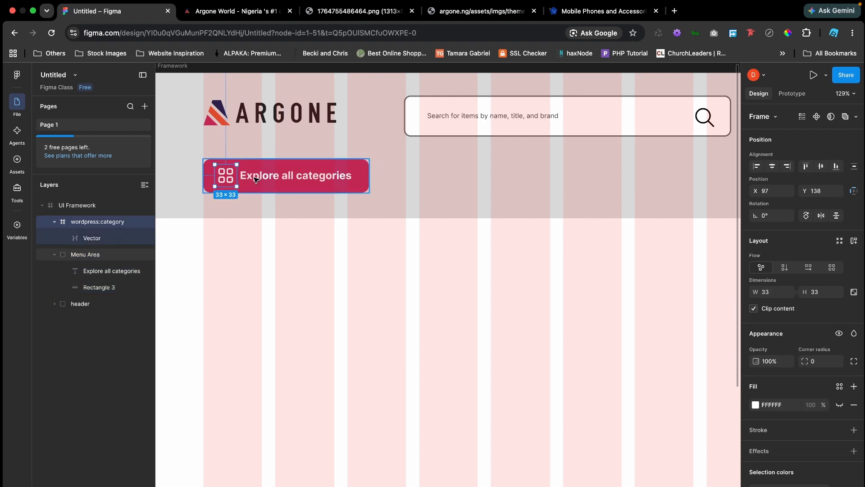
pyautogui.keyDown('shift'); pyautogui.click(255, 180); pyautogui.keyUp('shift')
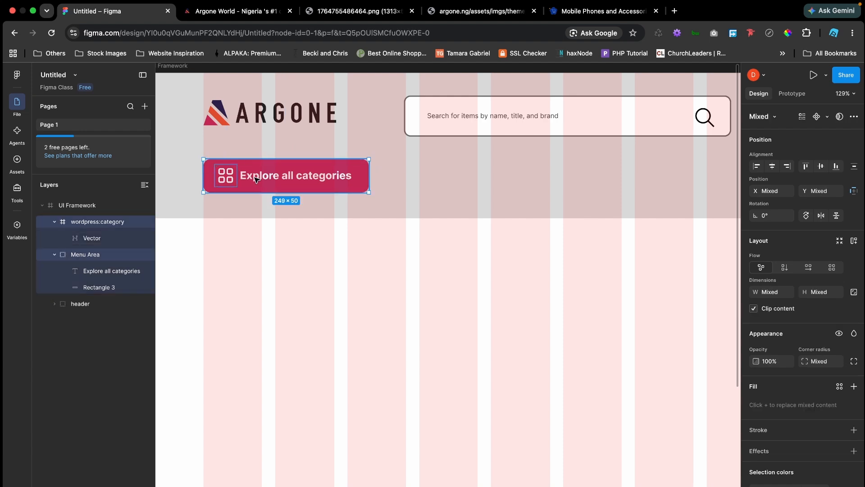
pyautogui.press('Down')
pyautogui.press('Down')
pyautogui.press('Down')
pyautogui.press('Down')
pyautogui.press('Down')
pyautogui.press('Down')
pyautogui.press('Down')
pyautogui.press('Down')
pyautogui.press('Down')
pyautogui.press('Down')
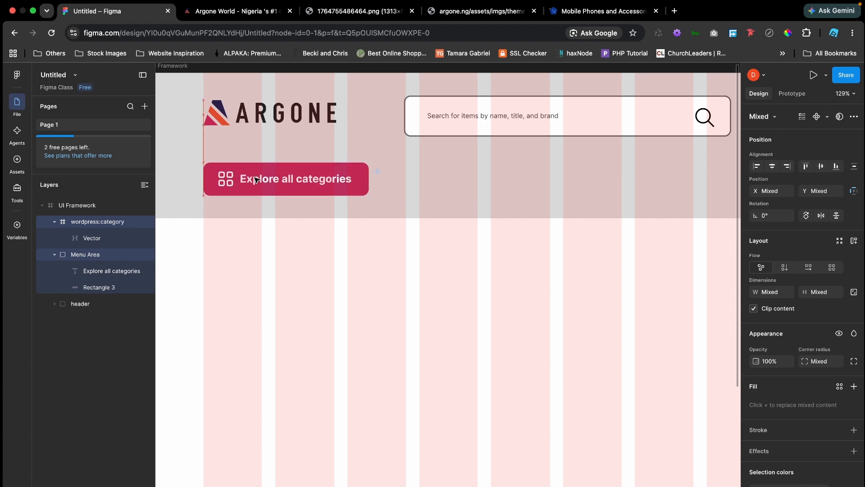
pyautogui.press('Down')
pyautogui.press('Down')
pyautogui.press('Down')
pyautogui.press('Down')
pyautogui.press('Down')
pyautogui.press('Down')
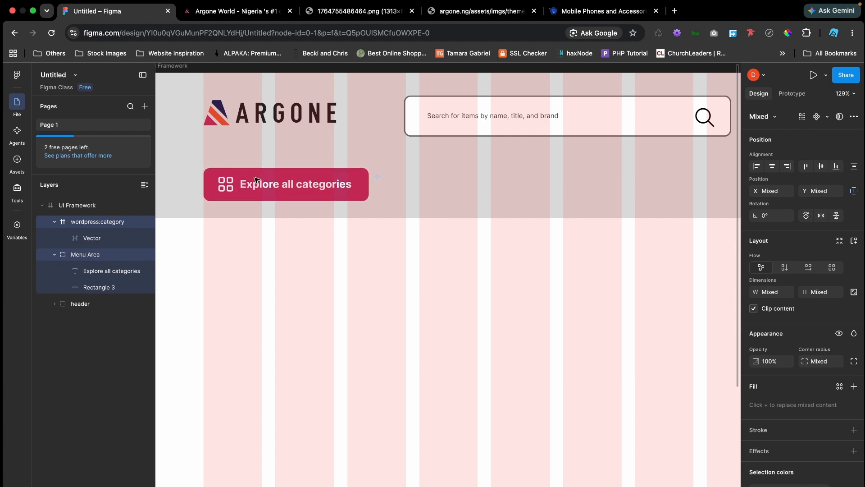
pyautogui.hscroll(-5, 168, 300)
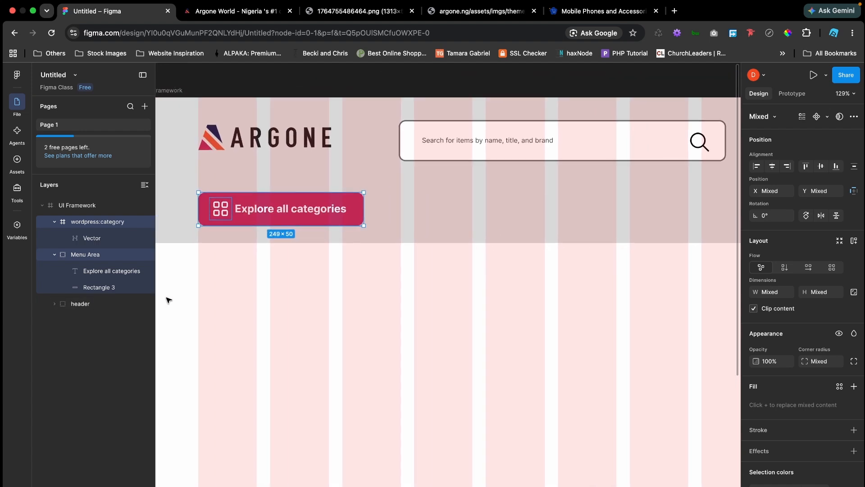
# - Move the wordpress:category icon layer into the Menu Area group, above the "Explore all categories" text
pyautogui.click(168, 300)
pyautogui.scroll(-5, 168, 301)
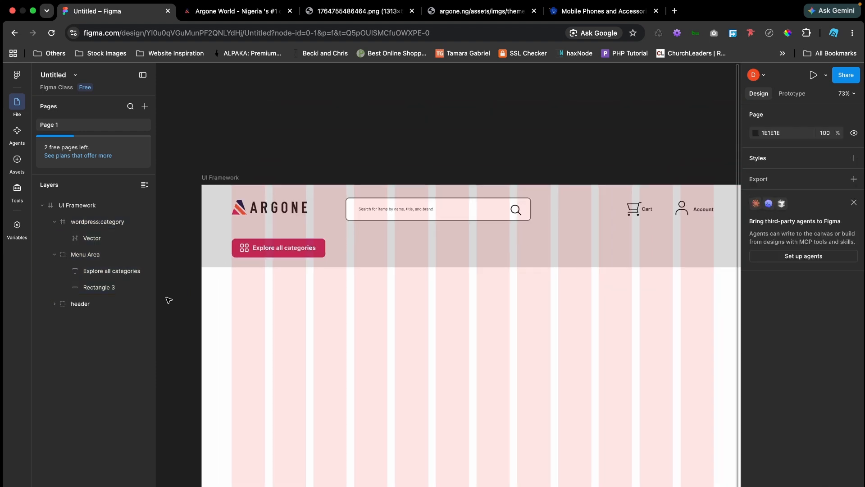
pyautogui.press('space')
pyautogui.moveTo(167, 297); pyautogui.dragTo(140, 261)
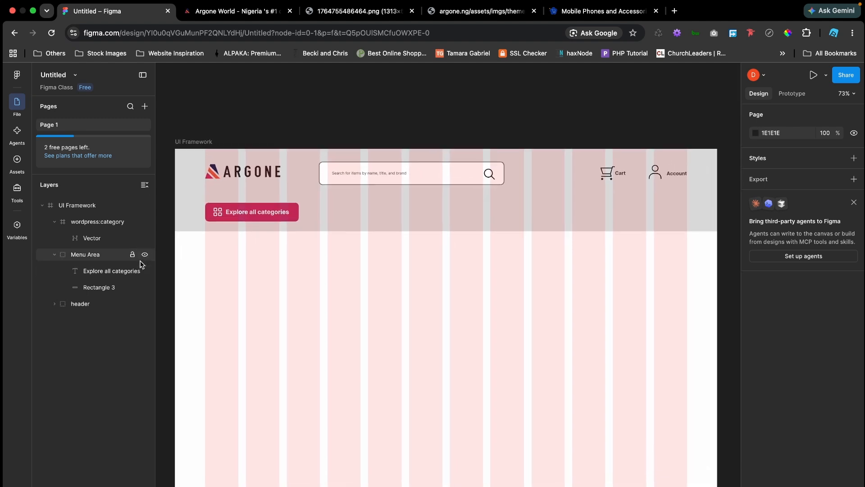
pyautogui.click(243, 14)
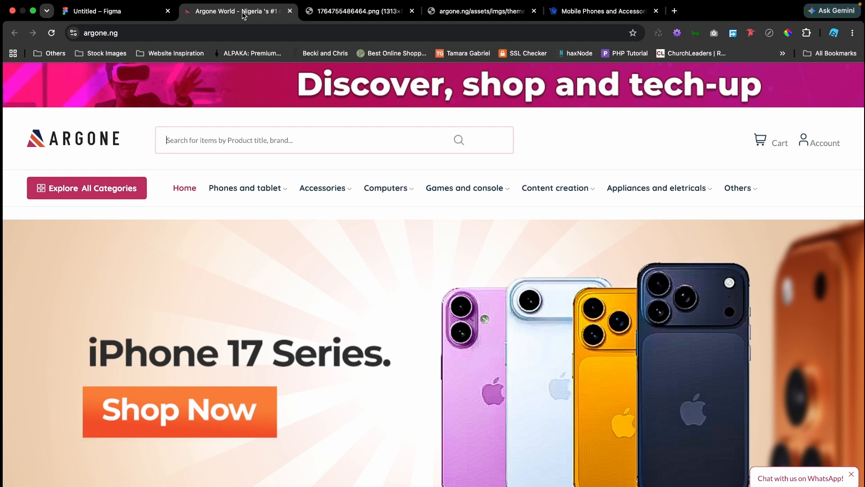
pyautogui.click(139, 14)
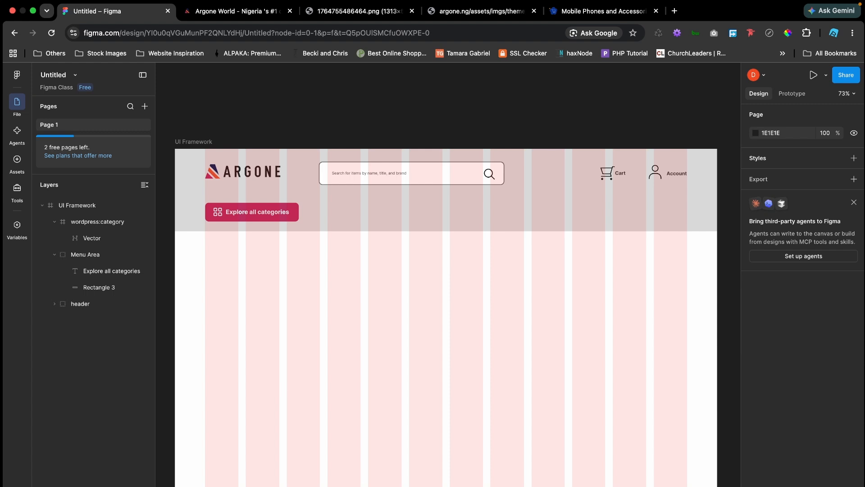
pyautogui.click(55, 223)
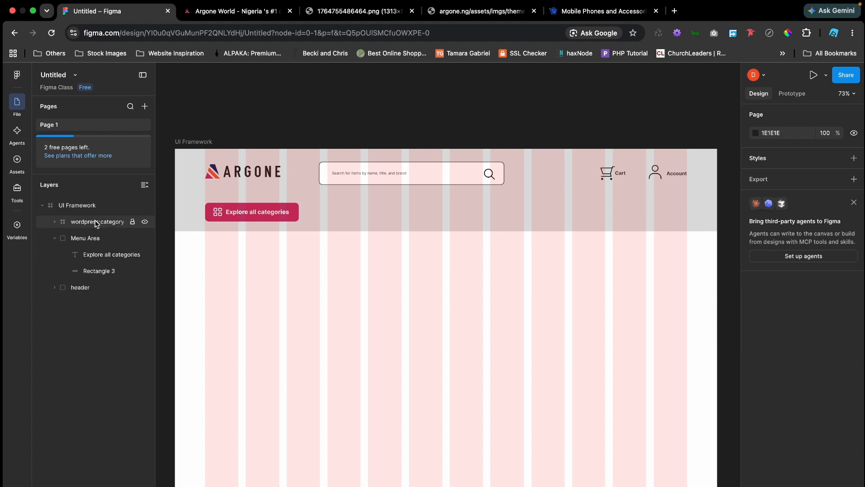
pyautogui.click(96, 222)
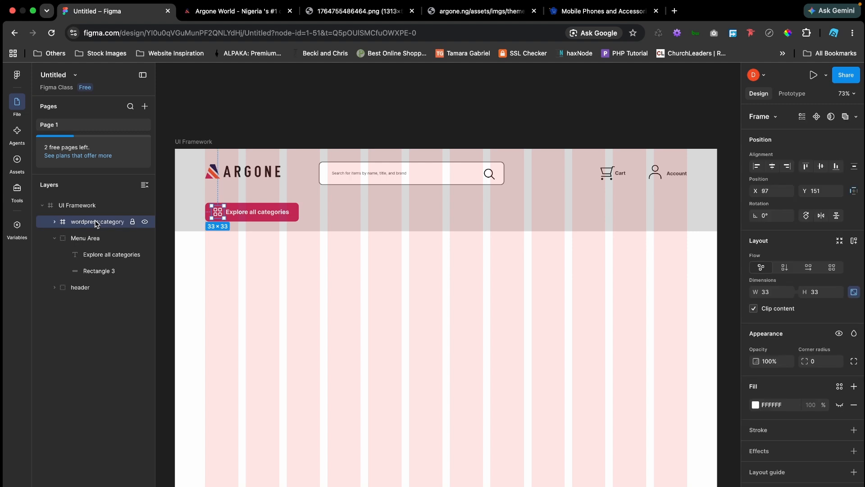
pyautogui.moveTo(94, 243); pyautogui.dragTo(94, 242)
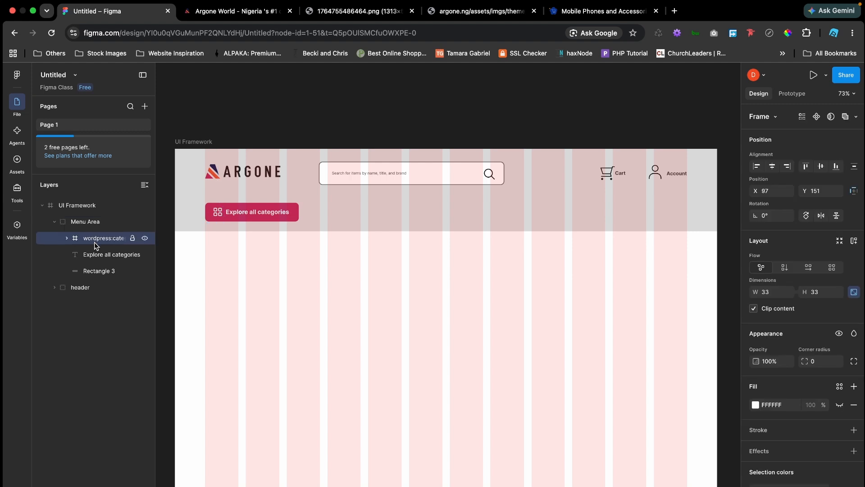
pyautogui.click(54, 221)
pyautogui.click(169, 269)
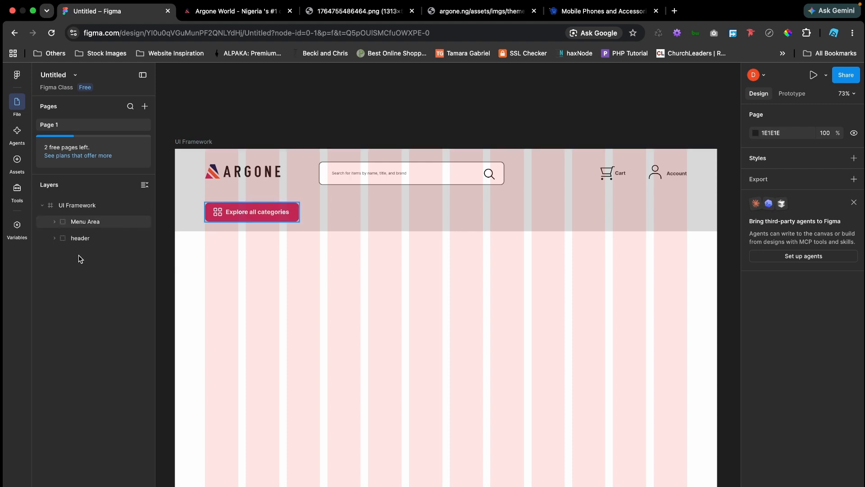
# - Add a text box about 738 × 46 beside the "Explore all categories" button reading "Home", with its text vertically centered
pyautogui.click(53, 223)
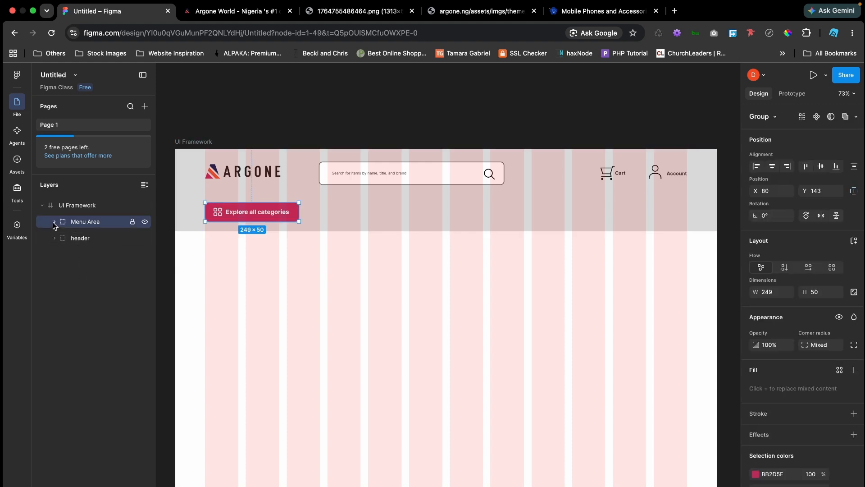
pyautogui.click(54, 222)
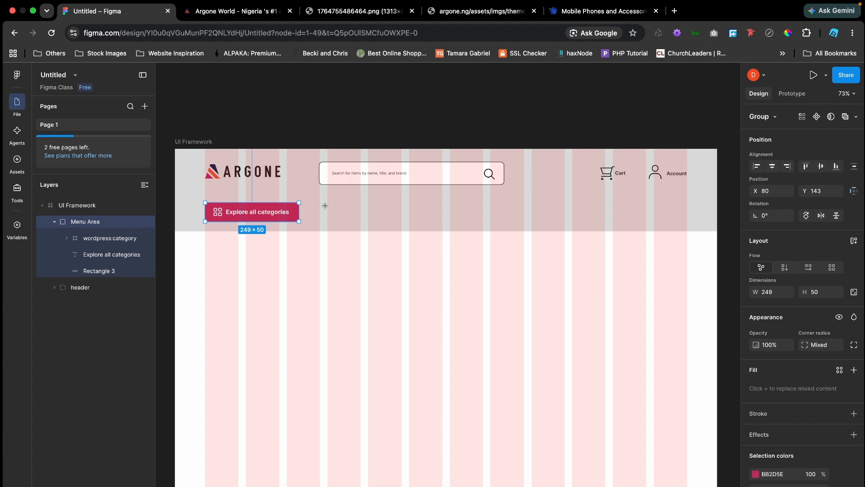
pyautogui.moveTo(329, 203); pyautogui.dragTo(605, 221)
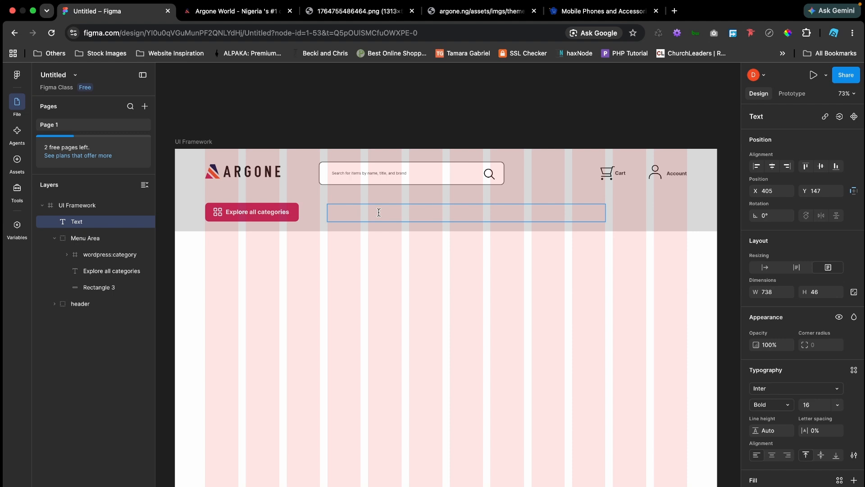
pyautogui.write('Home')
pyautogui.press('Escape')
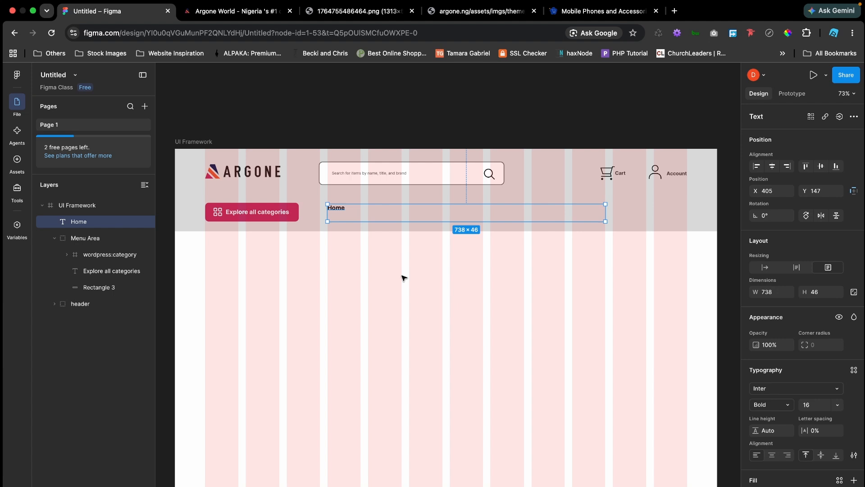
pyautogui.click(822, 456)
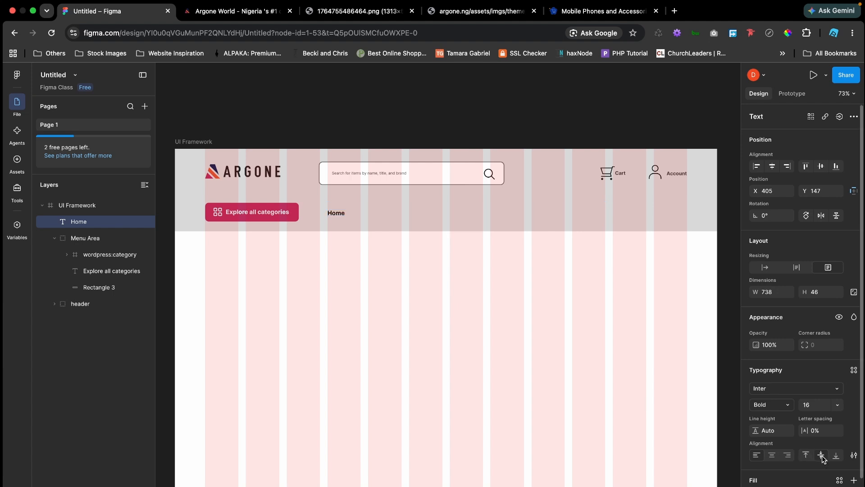
# - Append "Phones and Tablets" after "Home" in the same text box, separated by a wide gap
pyautogui.doubleClick(345, 215)
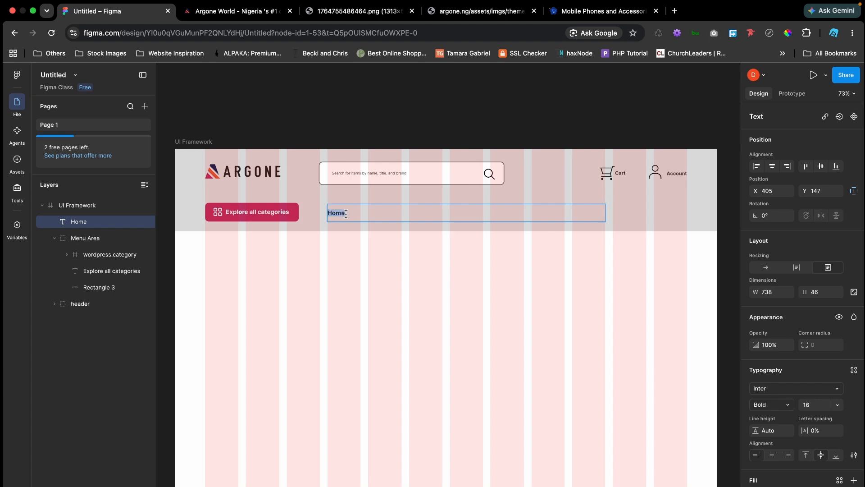
pyautogui.click(346, 214)
pyautogui.click(251, 13)
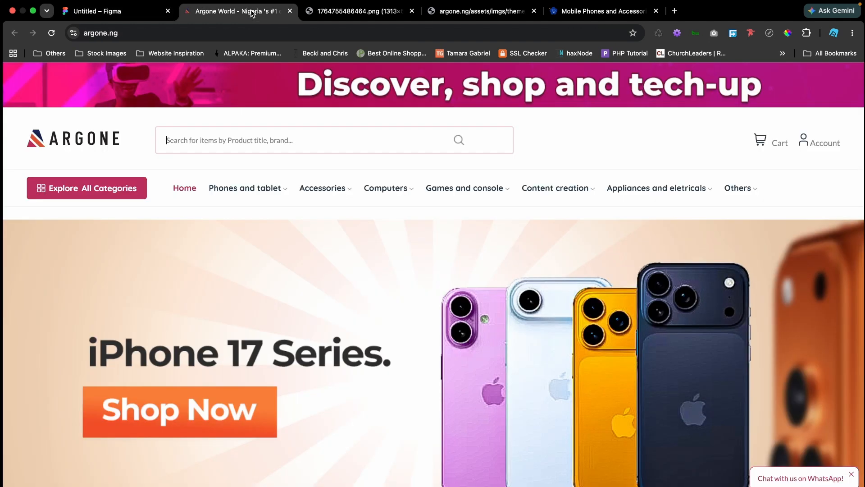
pyautogui.click(118, 15)
pyautogui.write('P')
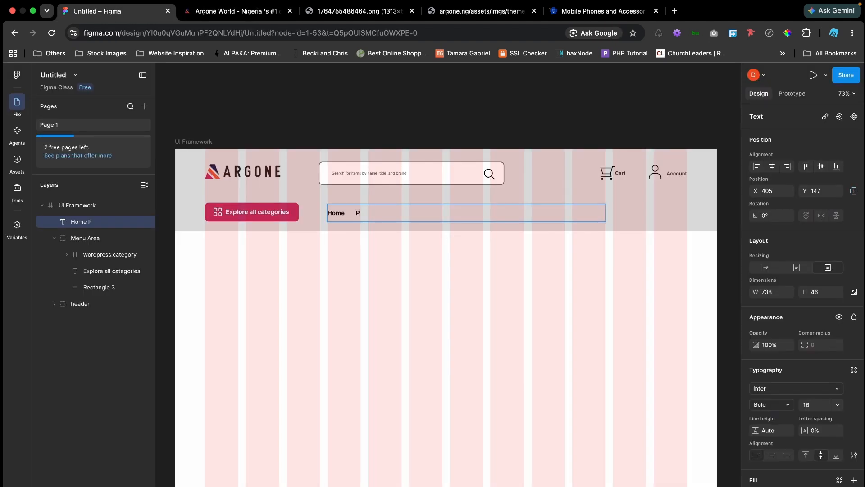
pyautogui.write('hones and Tablets')
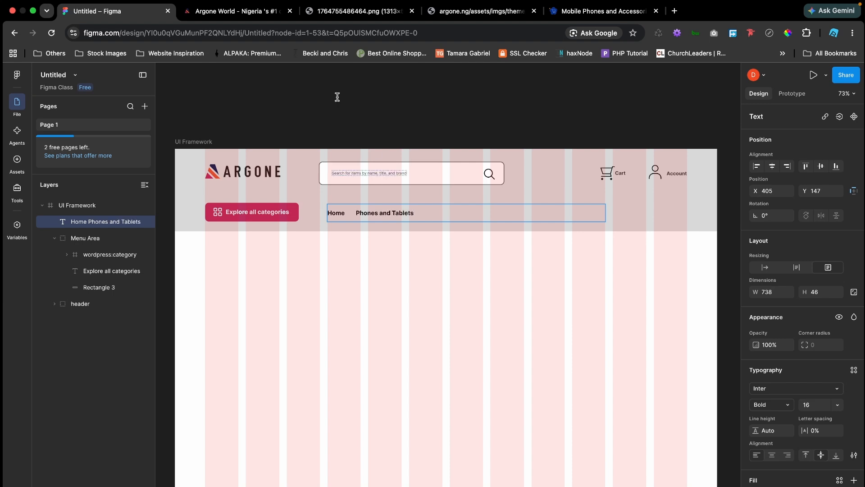
pyautogui.click(272, 15)
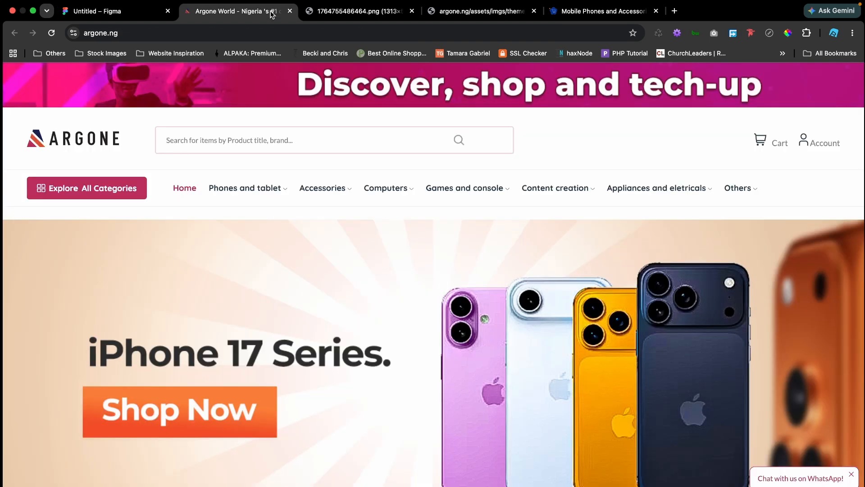
pyautogui.click(119, 13)
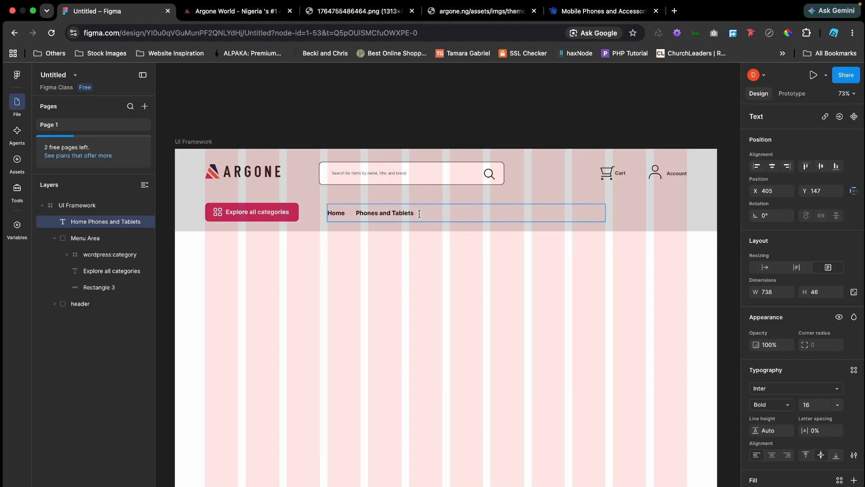
# - Copy "Phones and Tablets" from the menu text and delete it there, leaving only "Home"
pyautogui.moveTo(413, 215); pyautogui.dragTo(354, 214)
pyautogui.press('super+c')
pyautogui.press('BackSpace')
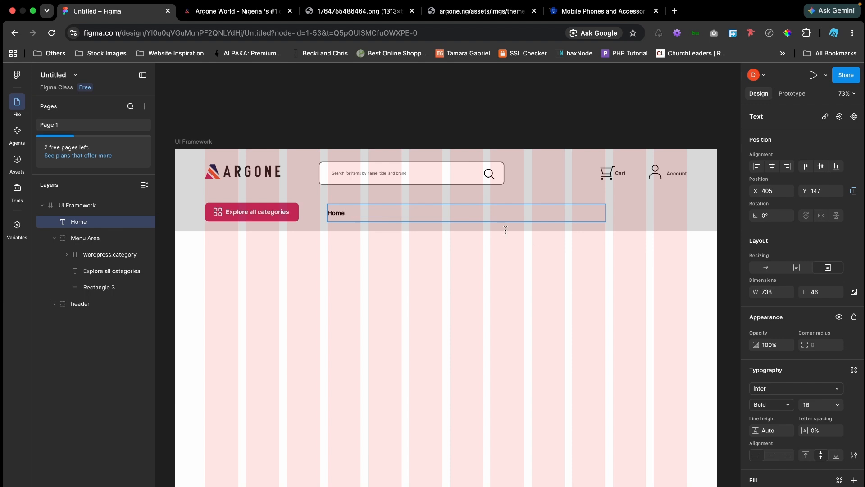
pyautogui.press('Escape')
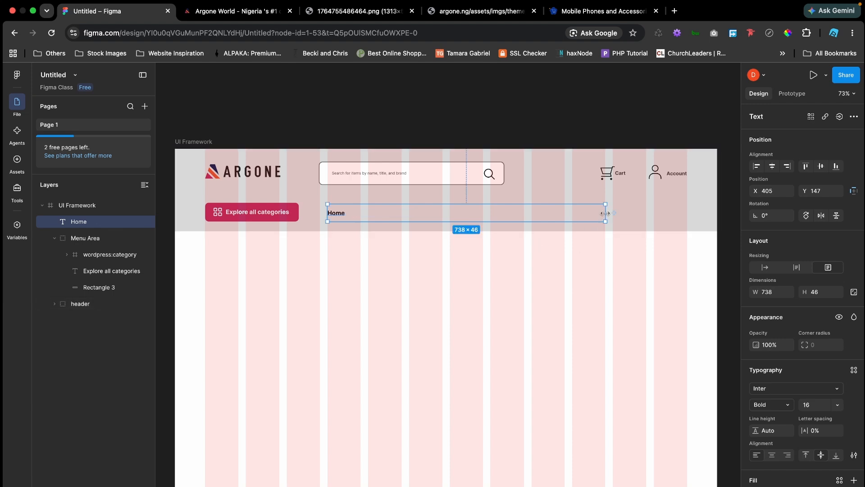
# - Shrink the "Home" text box to about 53 × 35 and align it vertically with the red button at X 405
pyautogui.moveTo(605, 214); pyautogui.dragTo(374, 217)
pyautogui.moveTo(344, 219); pyautogui.dragTo(339, 215)
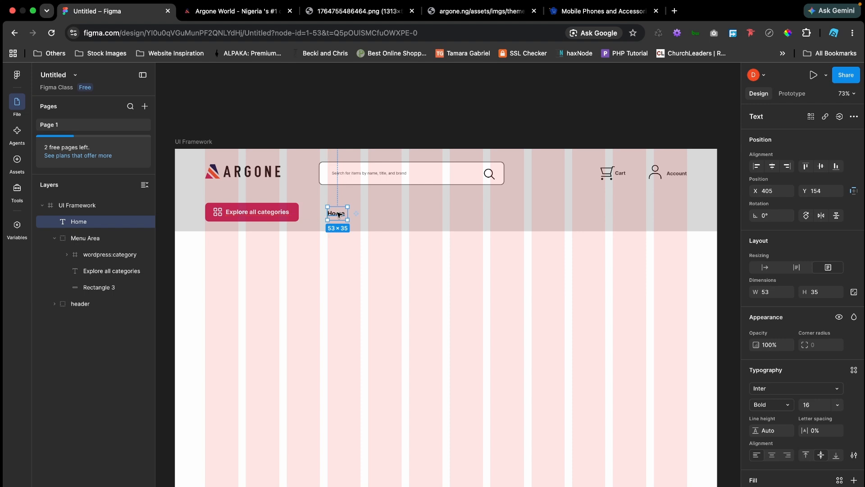
pyautogui.moveTo(336, 217); pyautogui.dragTo(339, 215)
# - Duplicate "Home" to X 513, replace the copy's text with the copied "Phones and Tablets", and set it to auto width
pyautogui.keyDown('alt'); pyautogui.moveTo(340, 214); pyautogui.dragTo(380, 215); pyautogui.keyUp('alt')
pyautogui.doubleClick(379, 215)
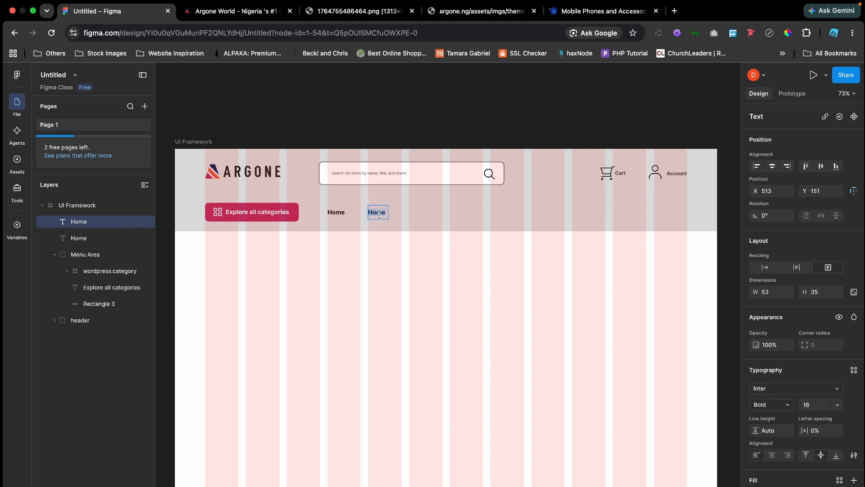
pyautogui.press('super+v')
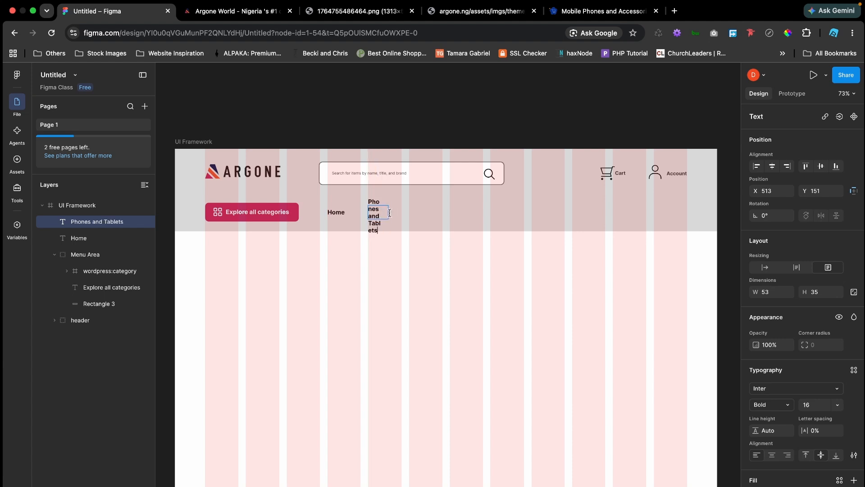
pyautogui.press('Escape')
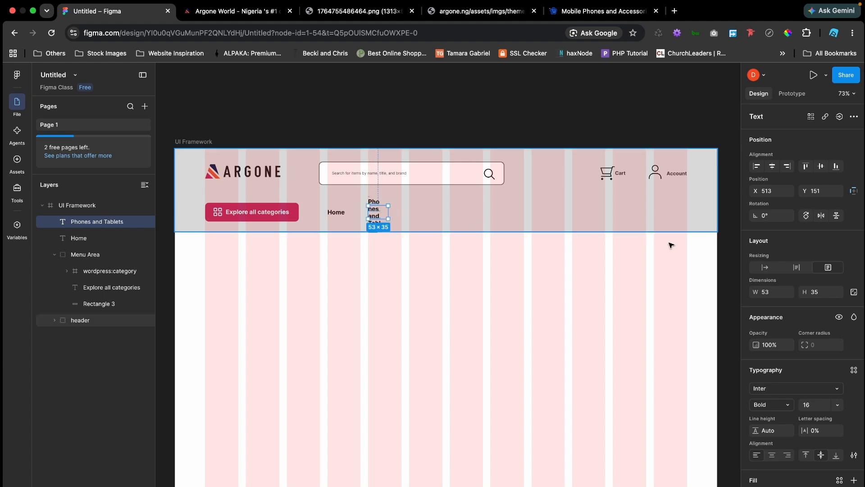
pyautogui.click(766, 267)
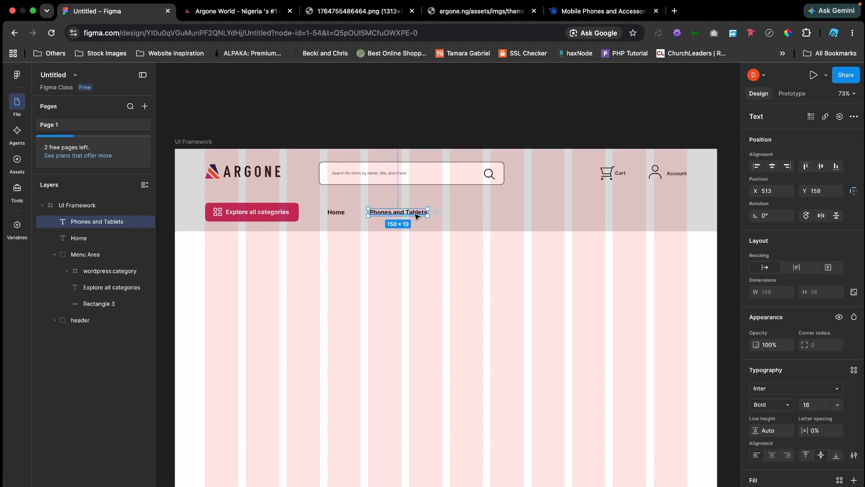
# - Duplicate the "Phones and Tablets" label three times along the menu row, evenly spaced at X 720, 927 and 1134
pyautogui.keyDown('alt'); pyautogui.moveTo(417, 216); pyautogui.dragTo(491, 216); pyautogui.keyUp('alt')
pyautogui.press('super+d')
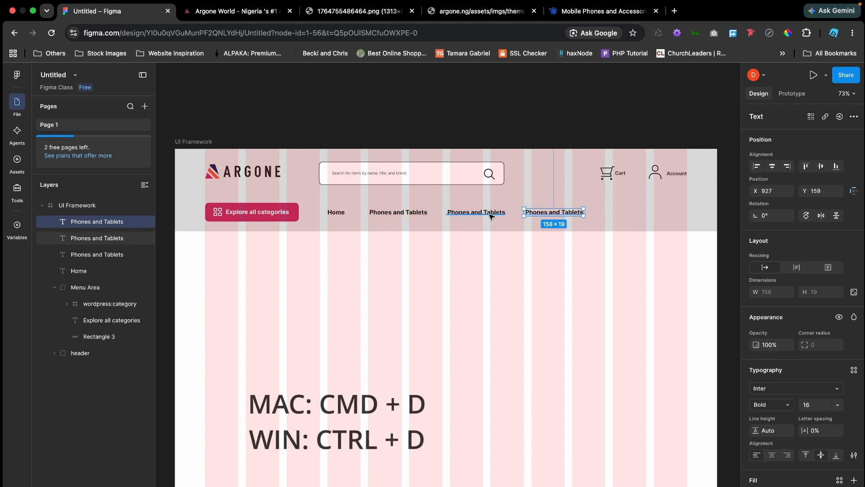
pyautogui.click(237, 11)
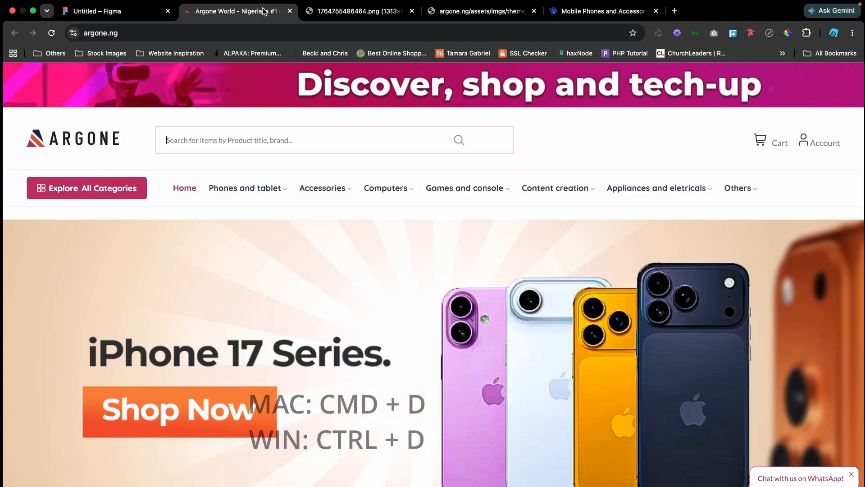
pyautogui.click(123, 13)
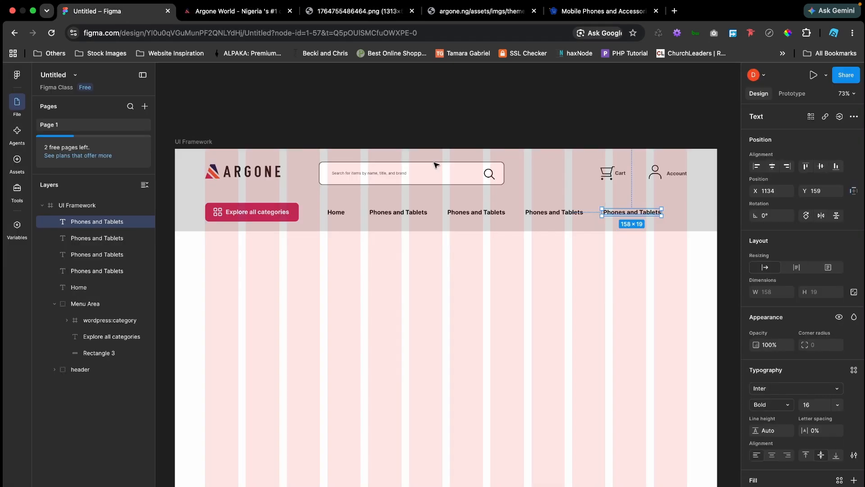
# - Rename the first two duplicated menu labels "Accessories" and "Computers"
pyautogui.doubleClick(460, 214)
pyautogui.click(458, 213)
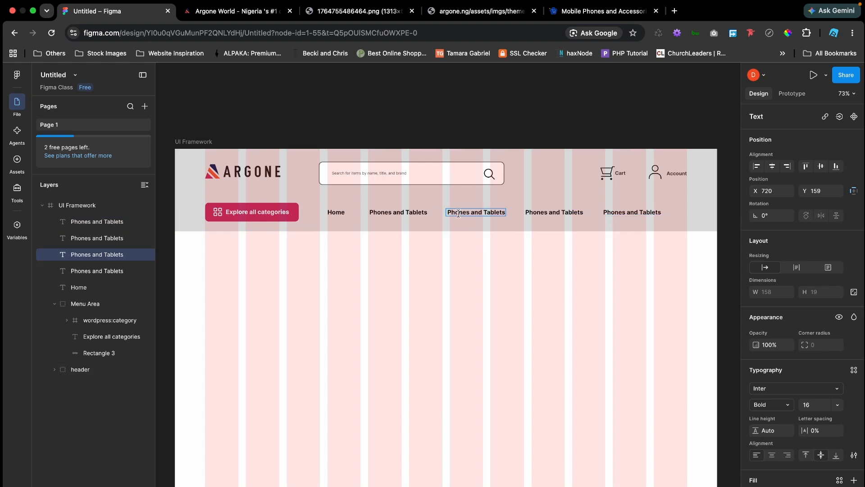
pyautogui.press('super+a')
pyautogui.write('Accessor')
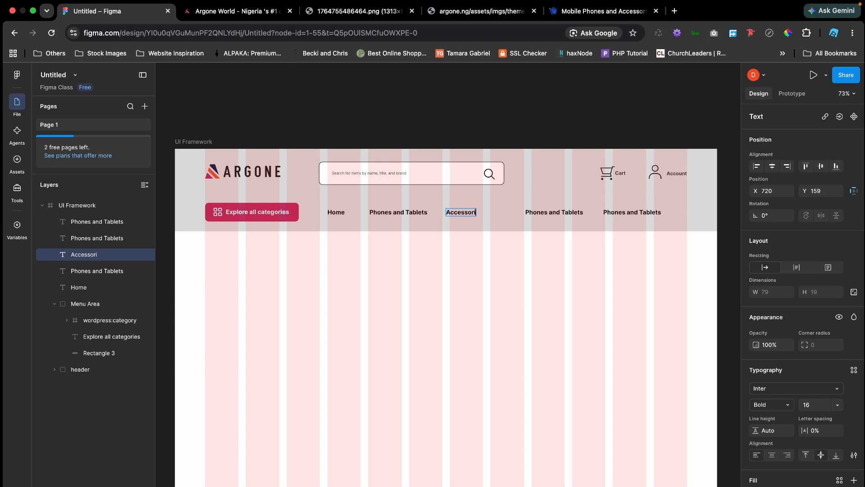
pyautogui.doubleClick(555, 212)
pyautogui.write('Computers')
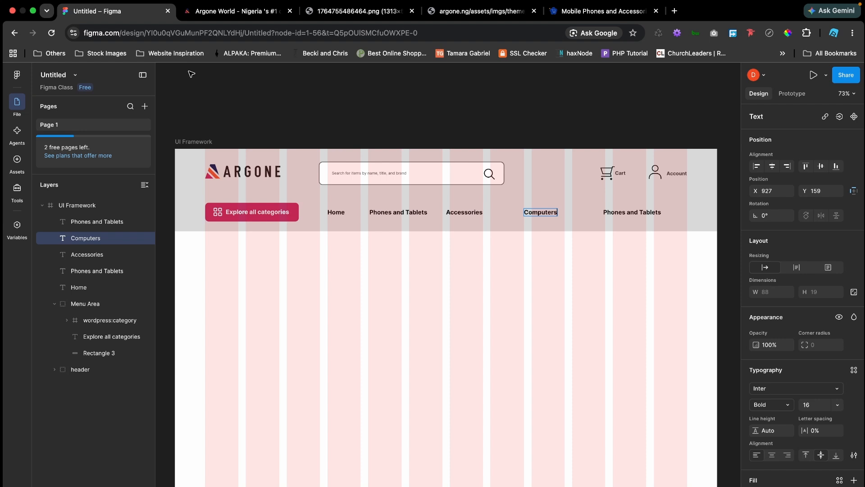
# - Check the Argone site's menu wording and replace the last "Phones and Tablets" label's text with "Games and Consoles"
pyautogui.click(227, 11)
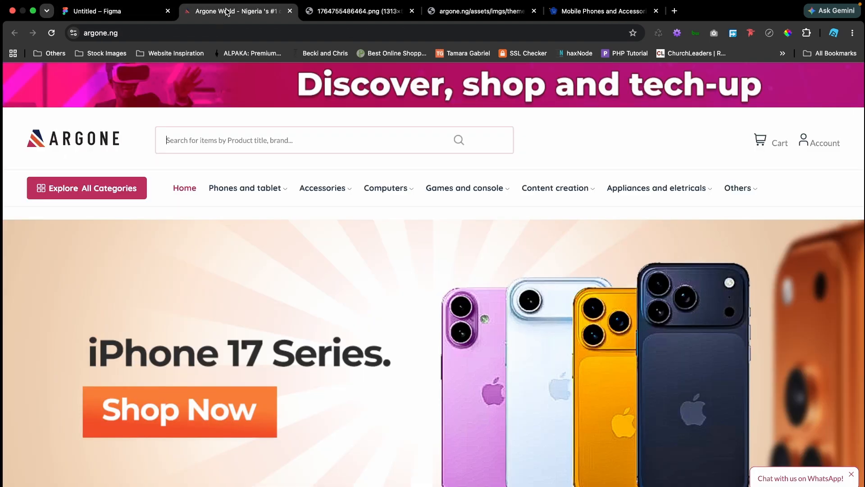
pyautogui.click(128, 12)
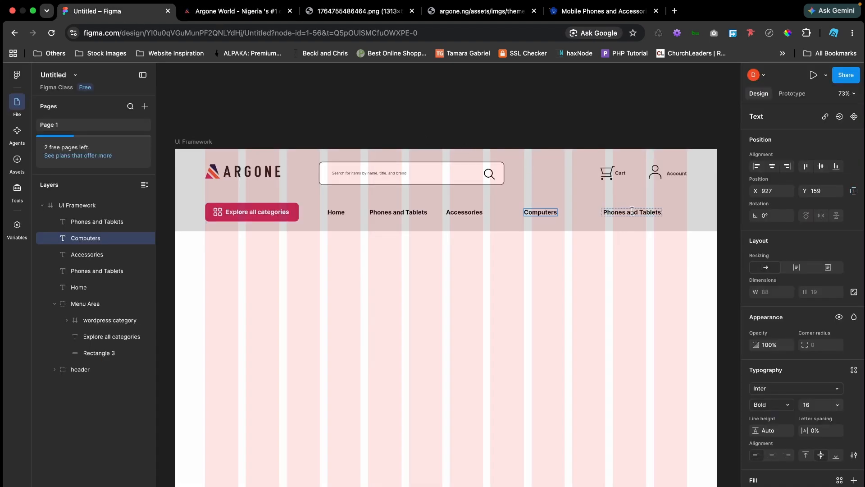
pyautogui.doubleClick(632, 211)
pyautogui.write('G')
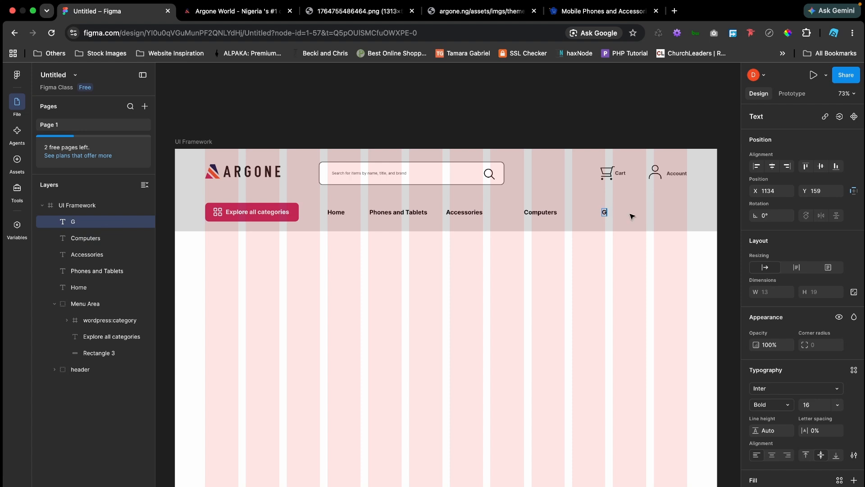
pyautogui.write('ames and Consoles')
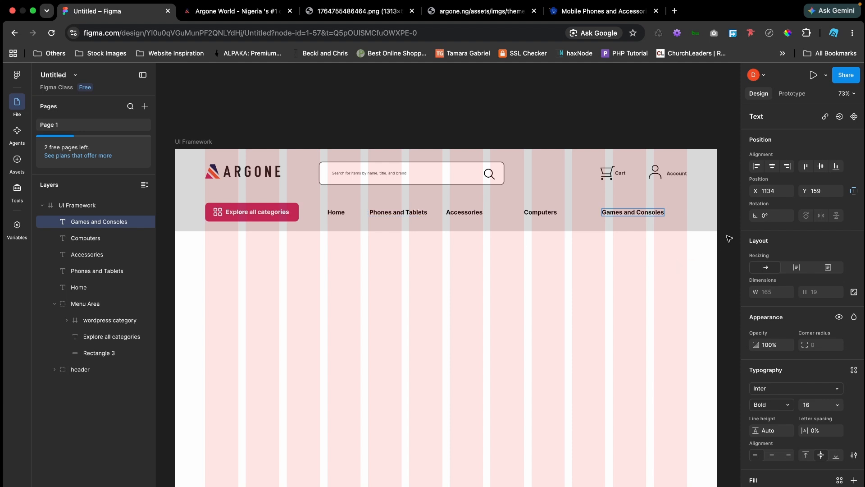
pyautogui.press('Escape')
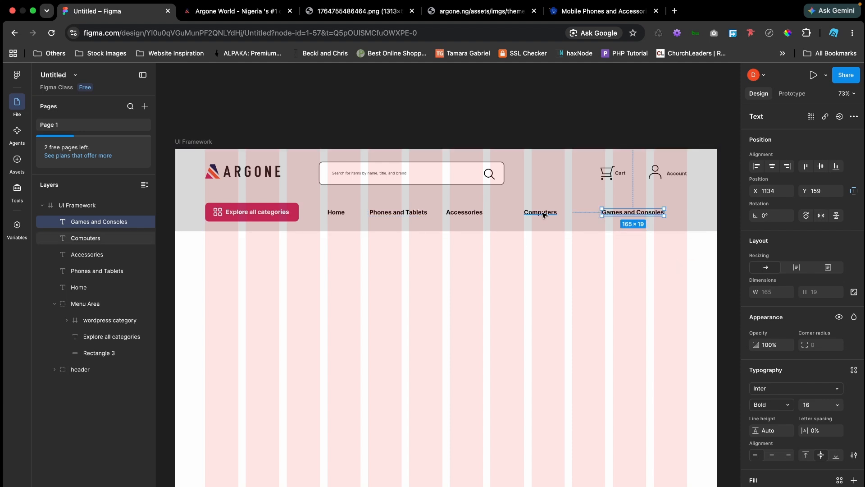
# - Move the "Computers" label to X 853 and the "Games and Consoles" label to X 984, keeping both on the menu row
pyautogui.moveTo(544, 216); pyautogui.dragTo(515, 216)
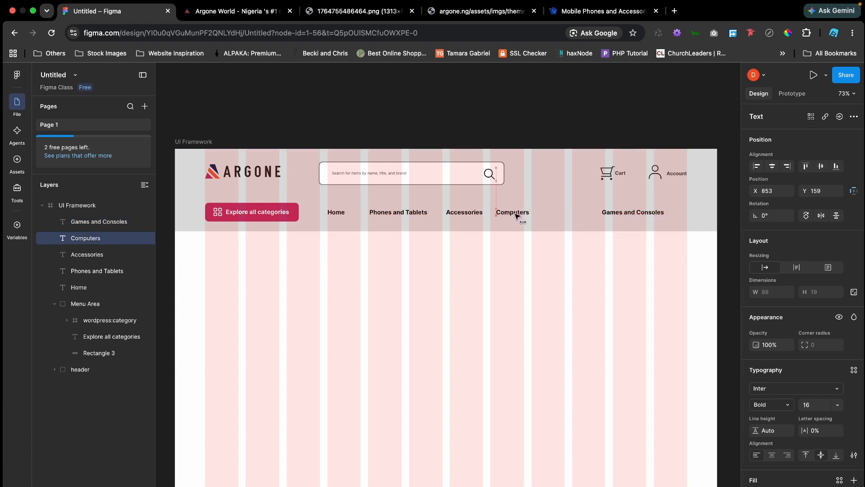
pyautogui.click(629, 215)
pyautogui.moveTo(629, 215); pyautogui.dragTo(571, 216)
# - Duplicate the "Games and Consoles" label along the menu row, placing the copy at X 1184
pyautogui.press('super+d')
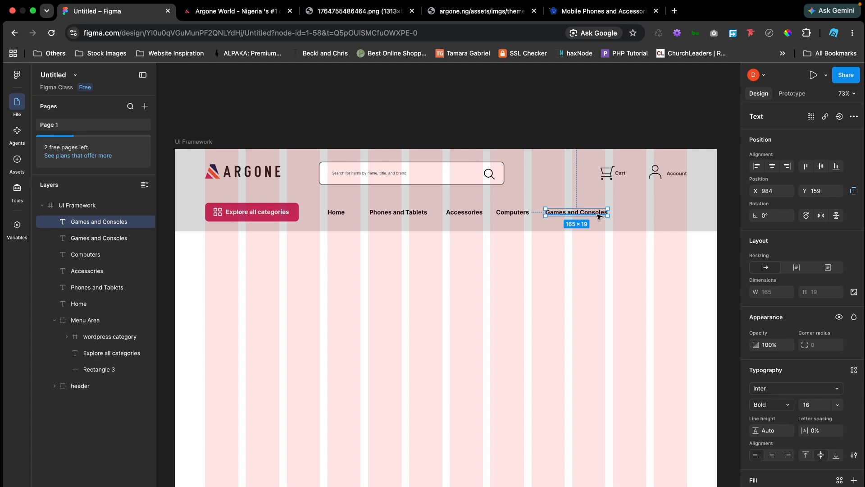
pyautogui.press('super+z')
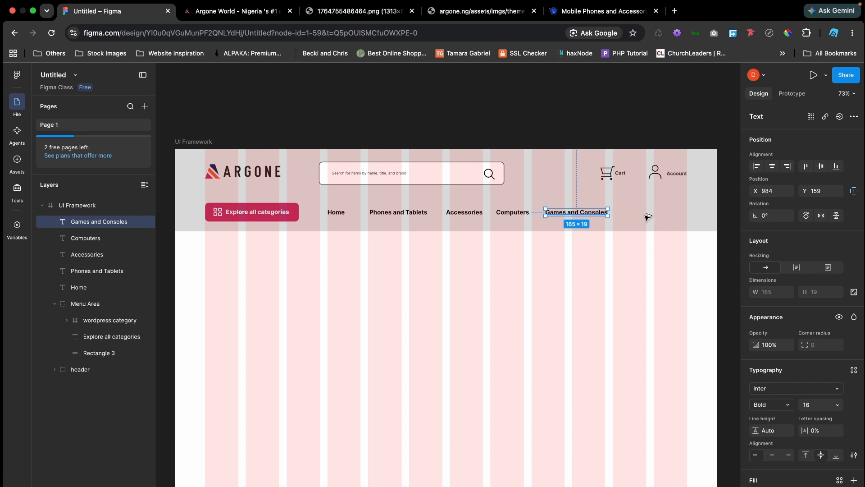
pyautogui.moveTo(605, 215); pyautogui.dragTo(671, 217)
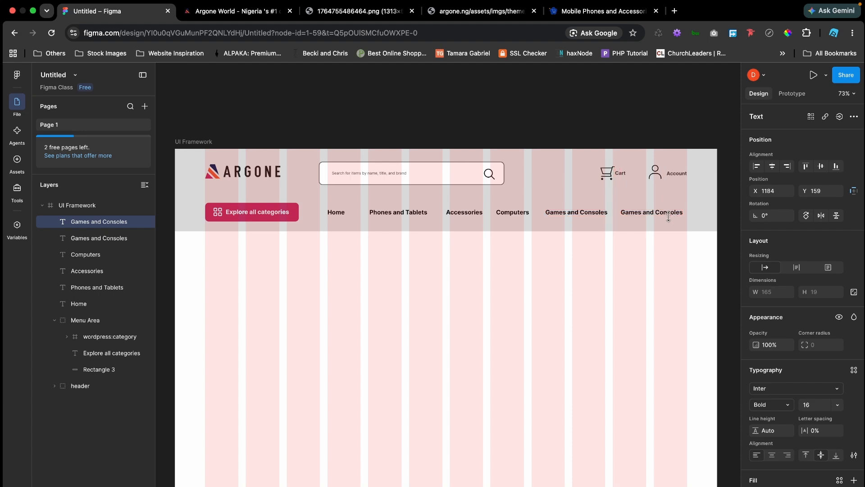
# - Check the Argone site's remaining menu items and change the duplicated label's text to "Electronics"
pyautogui.click(256, 15)
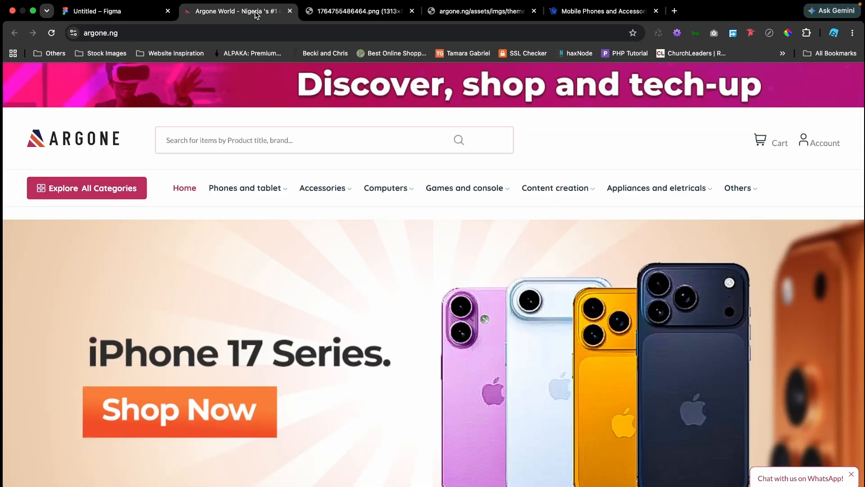
pyautogui.click(139, 17)
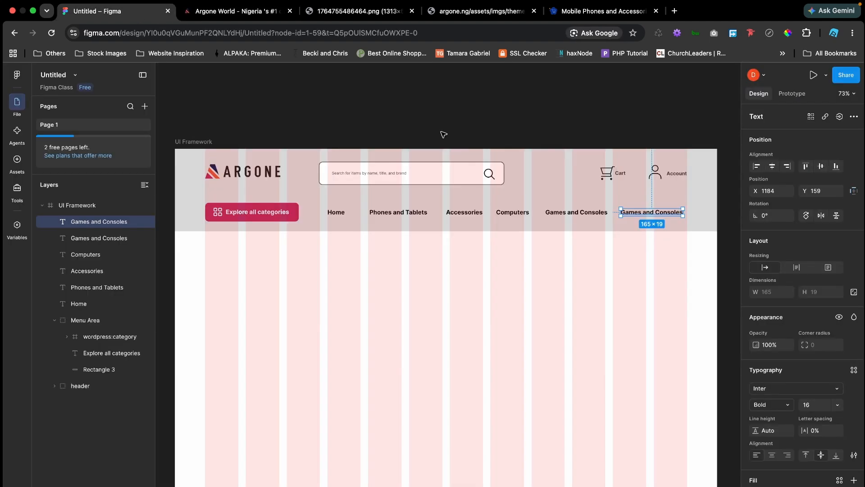
pyautogui.doubleClick(631, 213)
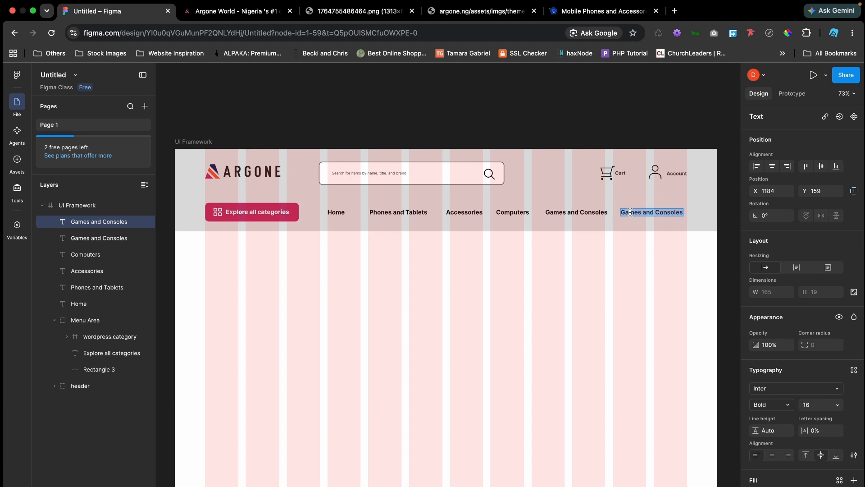
pyautogui.write('Electronics')
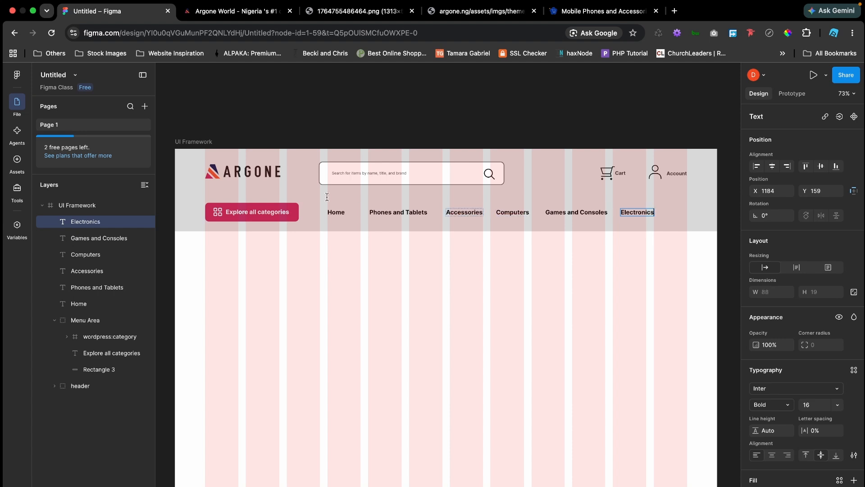
pyautogui.press('Escape')
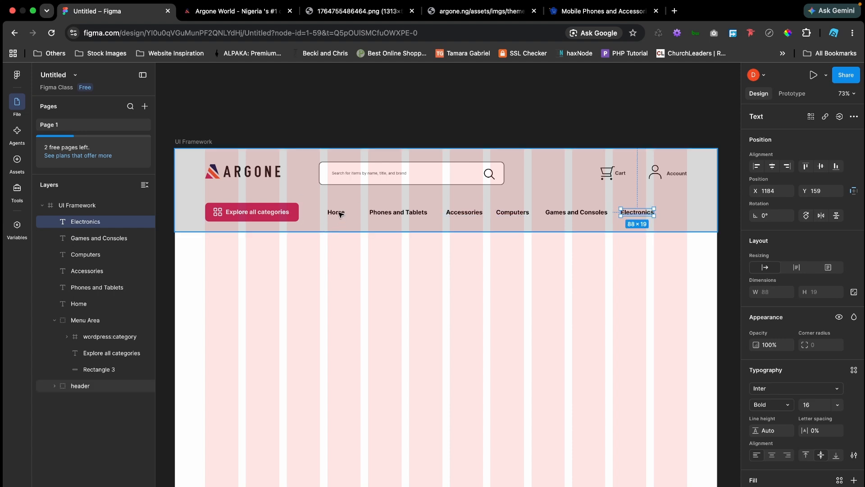
# - Distribute the horizontal spacing evenly across the six menu labels from "Home" to "Electronics"
pyautogui.click(337, 212)
pyautogui.keyDown('shift'); pyautogui.click(384, 213); pyautogui.keyUp('shift')
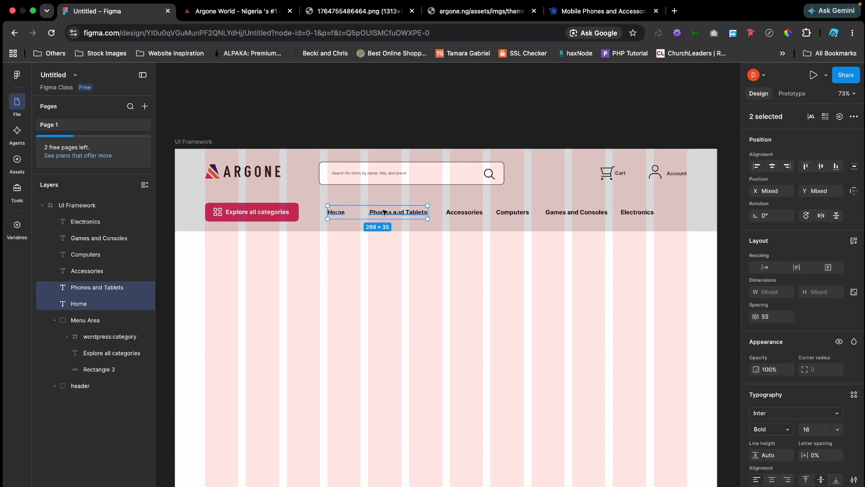
pyautogui.keyDown('shift'); pyautogui.click(479, 213); pyautogui.keyUp('shift')
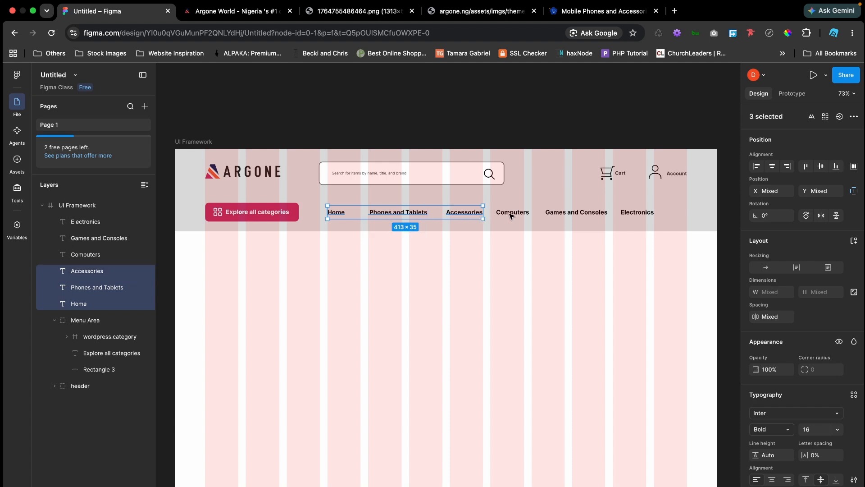
pyautogui.keyDown('shift'); pyautogui.click(509, 216); pyautogui.keyUp('shift')
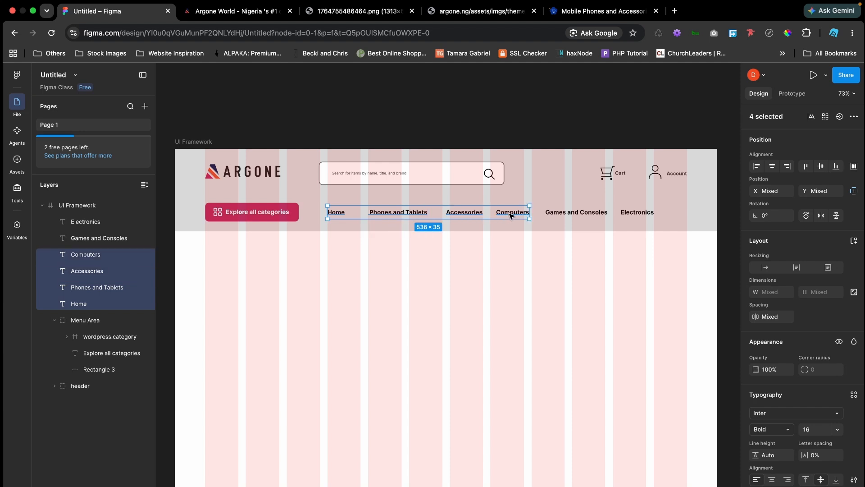
pyautogui.keyDown('shift'); pyautogui.click(555, 215); pyautogui.keyUp('shift')
pyautogui.keyDown('shift'); pyautogui.click(631, 214); pyautogui.keyUp('shift')
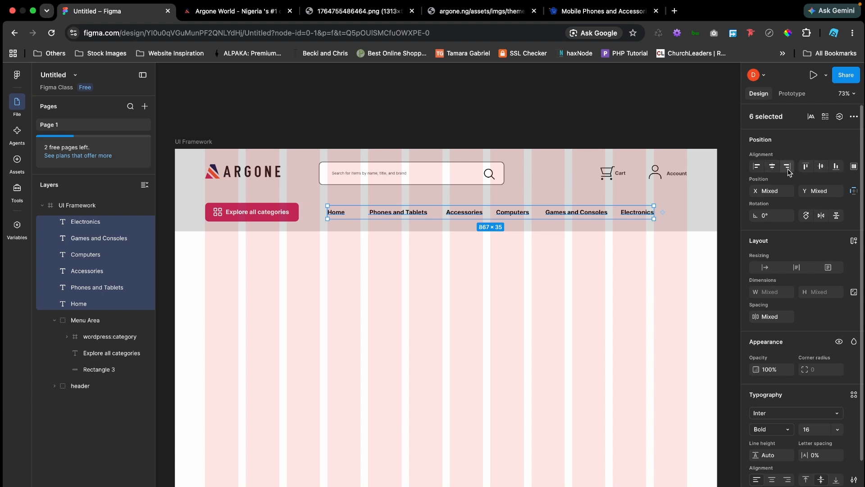
pyautogui.click(856, 166)
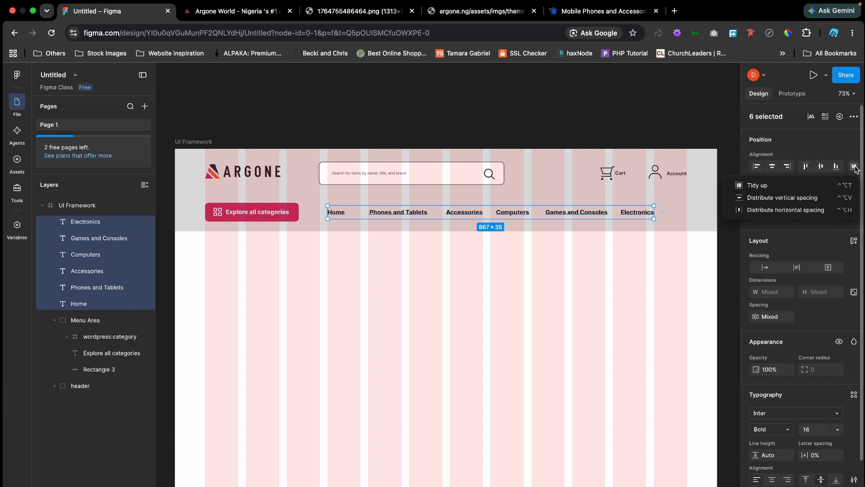
pyautogui.click(780, 211)
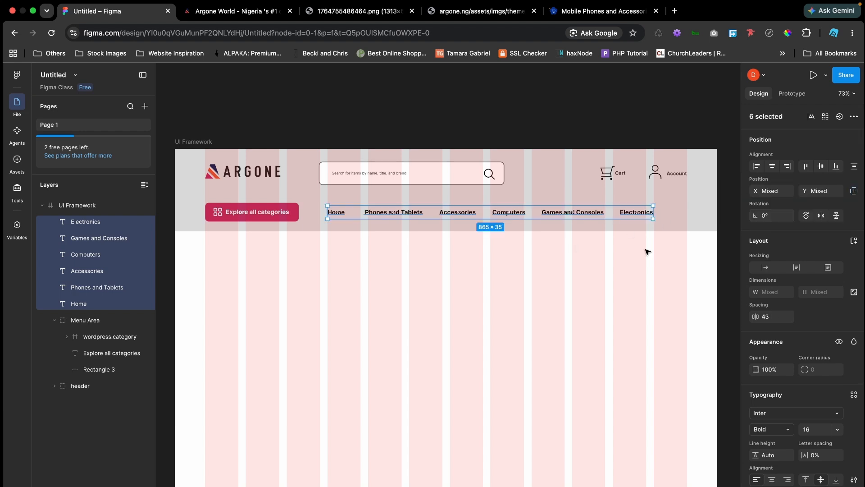
pyautogui.click(462, 104)
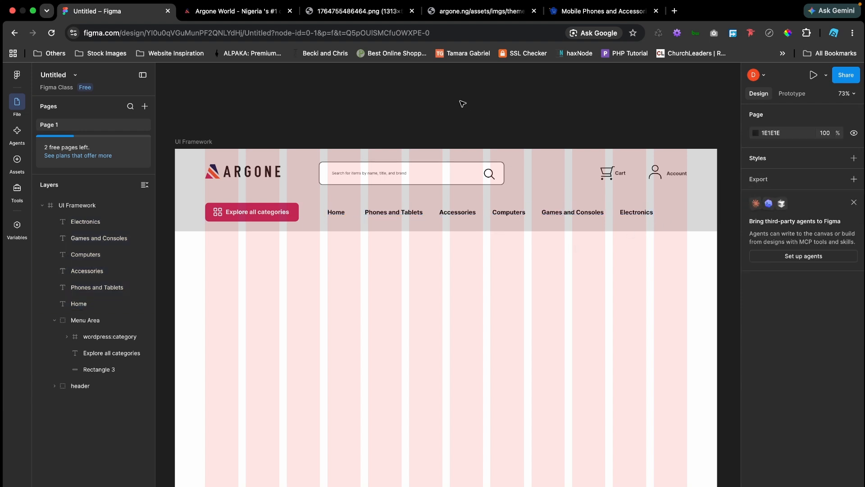
# - Reselect the six menu labels and change their text fill to dark grey 464646
pyautogui.press('super+z')
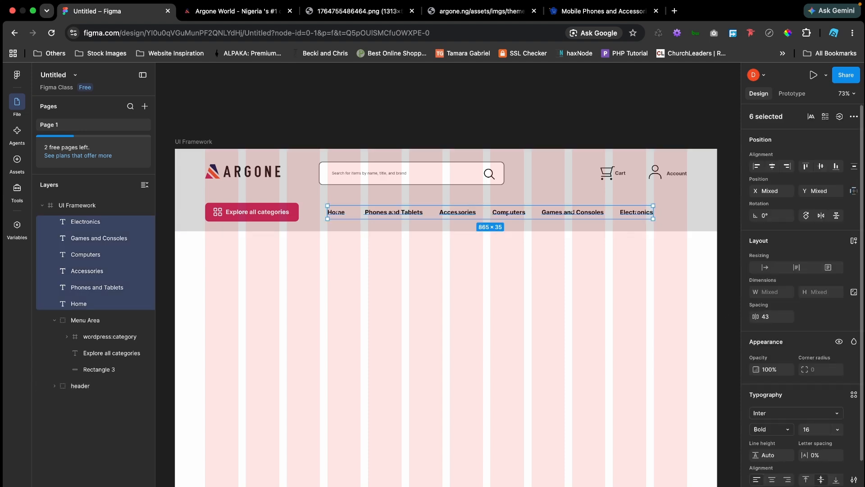
pyautogui.click(755, 486)
pyautogui.moveTo(626, 423); pyautogui.dragTo(625, 395)
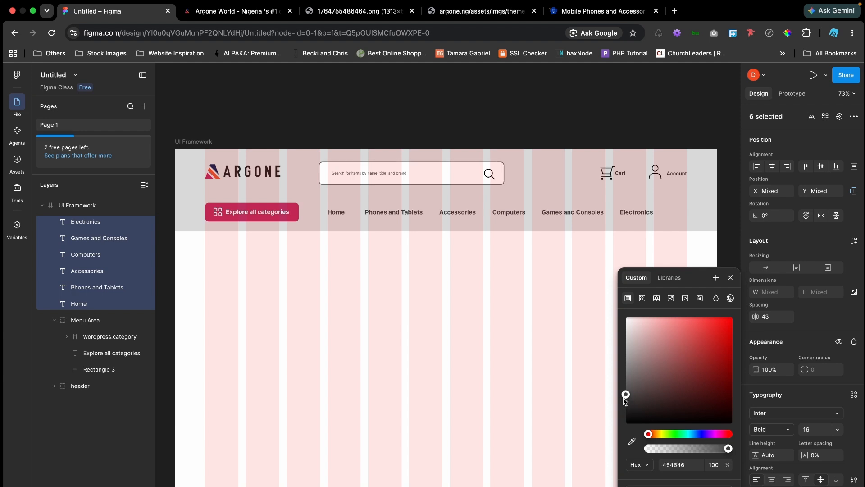
pyautogui.click(335, 113)
# - Recolour the "Home" label to BB2D5E by sampling the red "Explore all categories" button
pyautogui.click(342, 214)
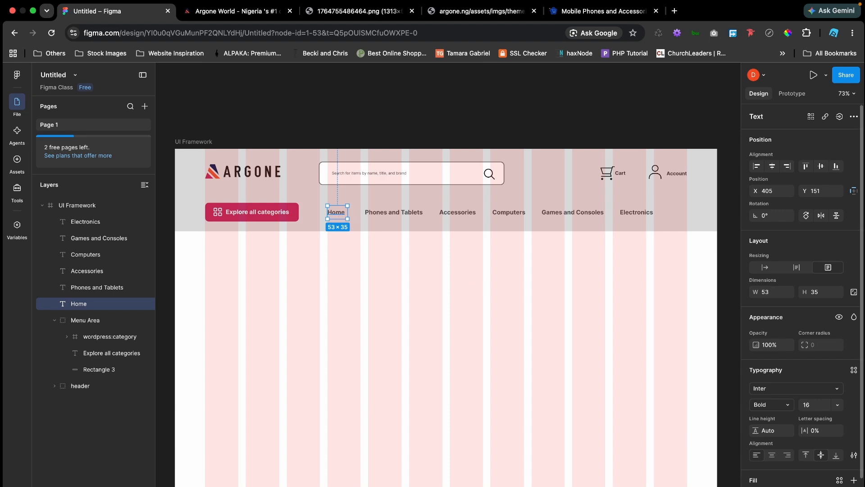
pyautogui.click(756, 486)
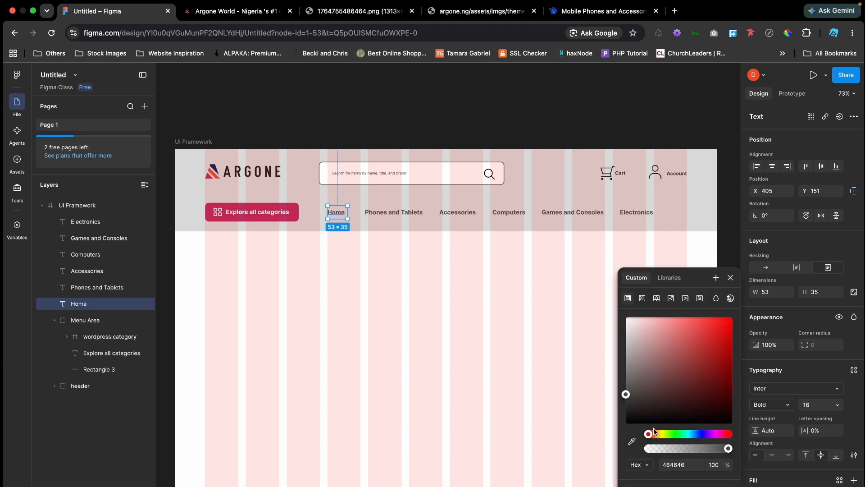
pyautogui.click(270, 217)
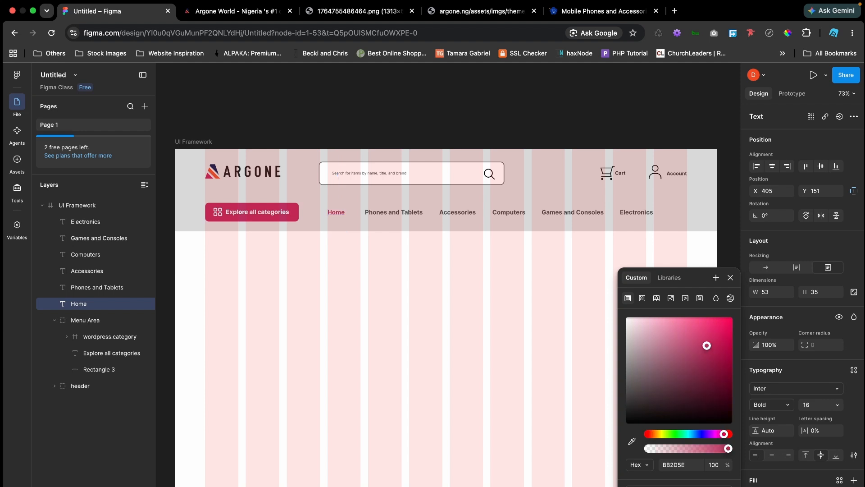
# - Compare with the Argone site's menu and set the "Home" label's font weight to Black
pyautogui.click(240, 12)
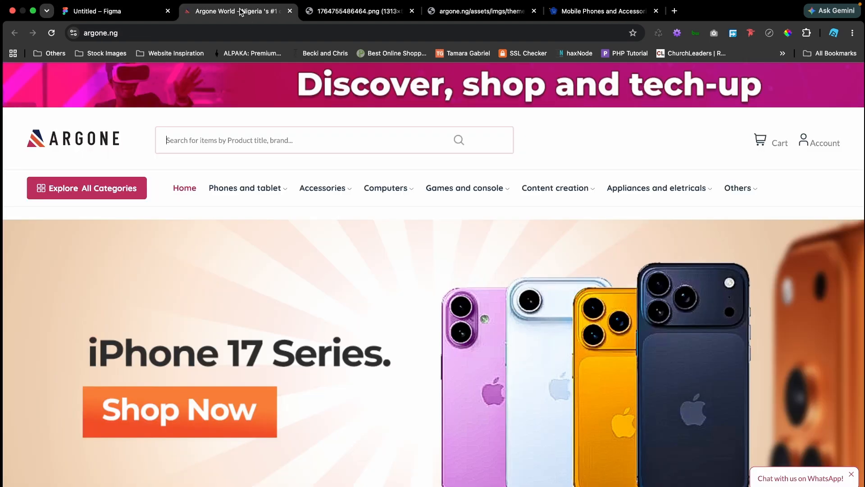
pyautogui.click(116, 12)
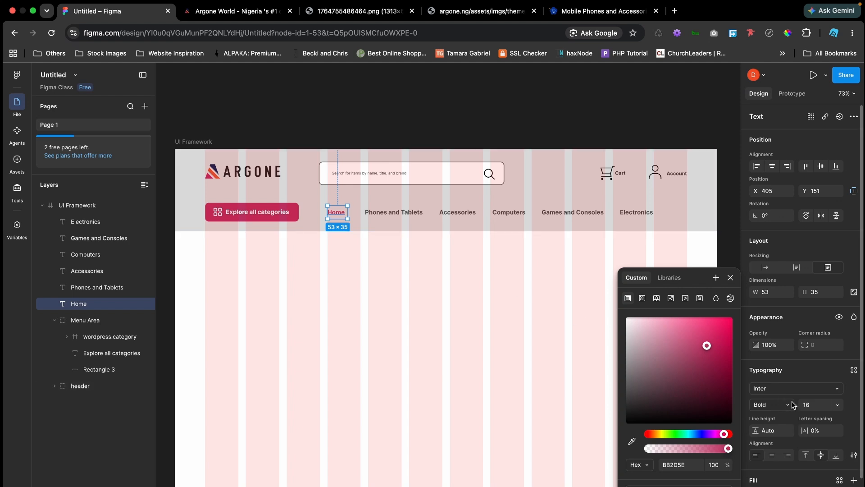
pyautogui.click(788, 405)
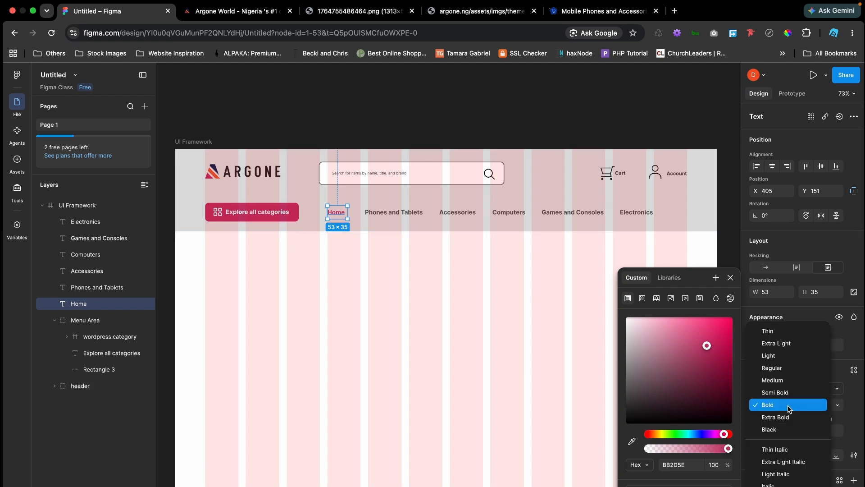
pyautogui.click(784, 429)
# - Set the font weight of the five labels from "Phones and Tablets" to "Electronics" to Medium
pyautogui.click(406, 213)
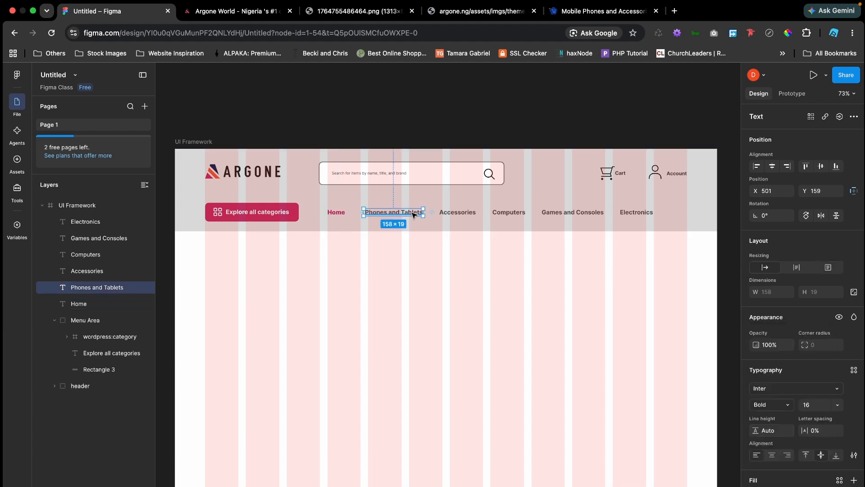
pyautogui.keyDown('shift'); pyautogui.click(458, 213); pyautogui.keyUp('shift')
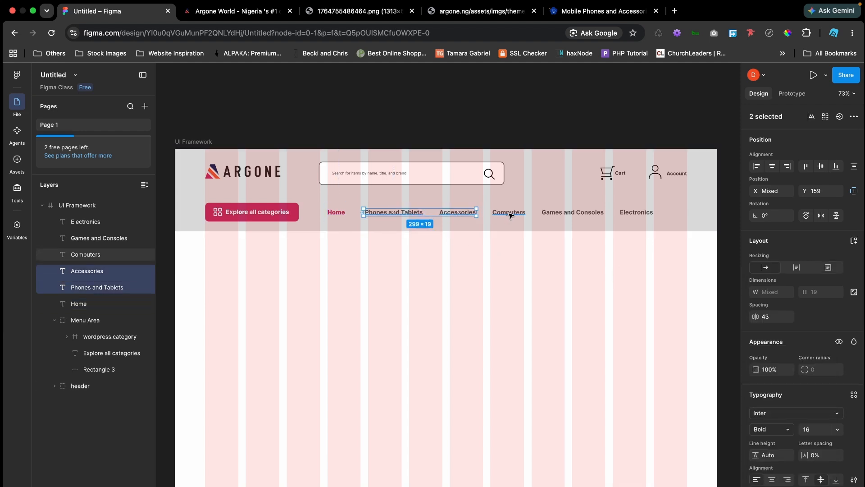
pyautogui.keyDown('shift'); pyautogui.click(508, 212); pyautogui.keyUp('shift')
pyautogui.keyDown('shift'); pyautogui.click(554, 213); pyautogui.keyUp('shift')
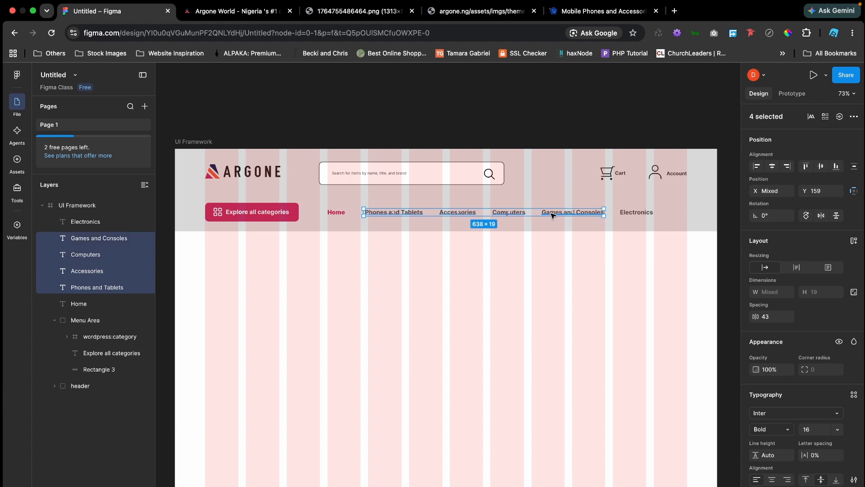
pyautogui.keyDown('shift'); pyautogui.click(626, 213); pyautogui.keyUp('shift')
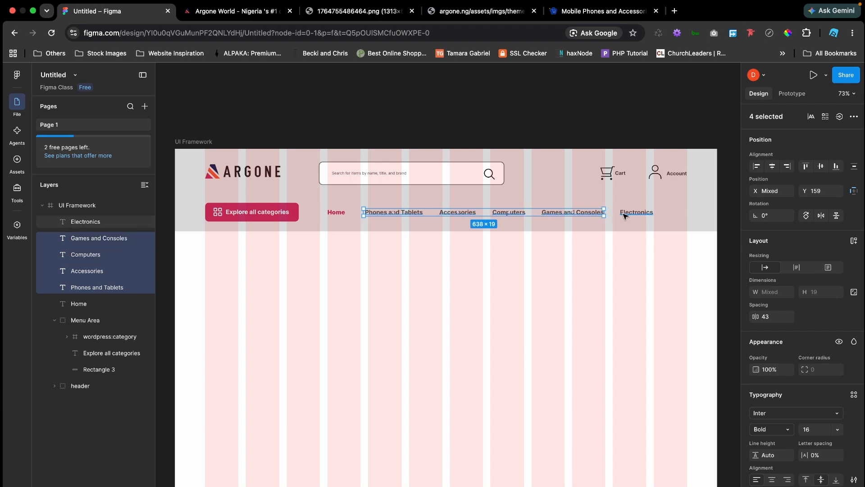
pyautogui.click(791, 433)
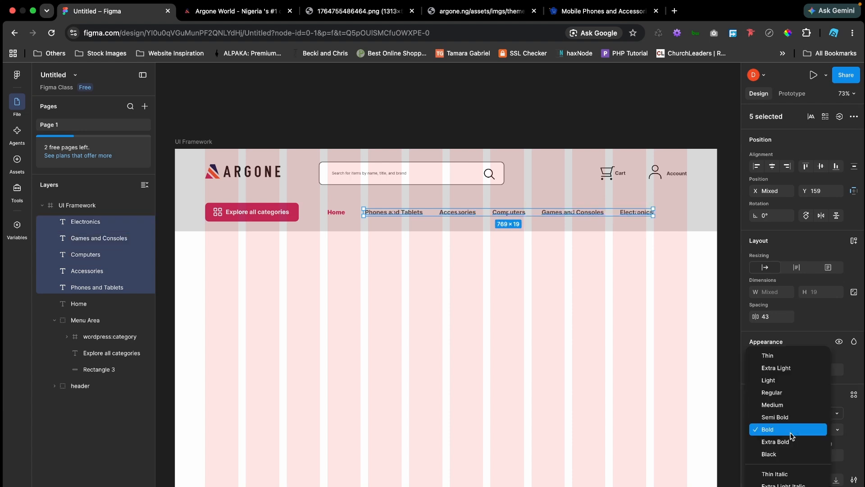
pyautogui.click(772, 409)
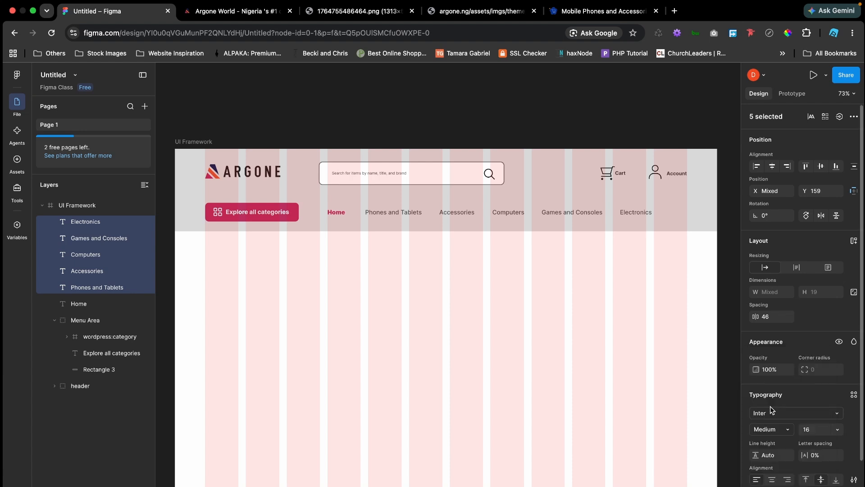
# - Darken the text fill of the five labels from "Phones and Tablets" to "Electronics" to 252323
pyautogui.click(490, 109)
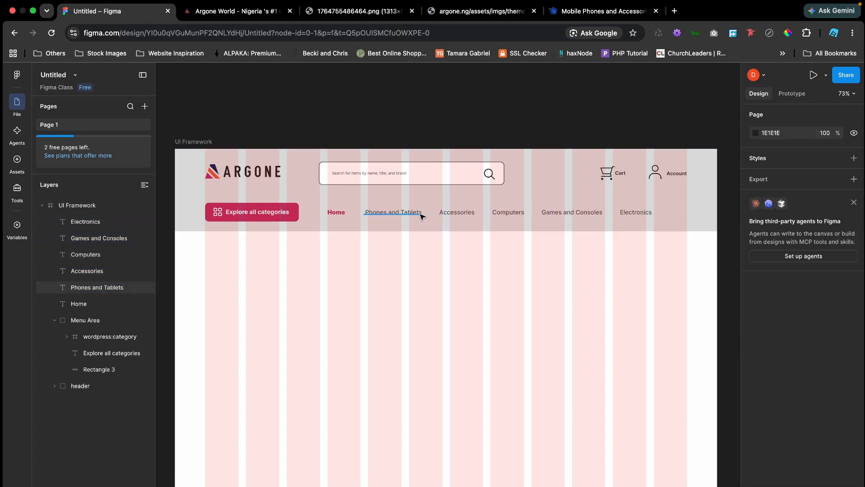
pyautogui.click(460, 221)
pyautogui.keyDown('shift'); pyautogui.click(458, 214); pyautogui.keyUp('shift')
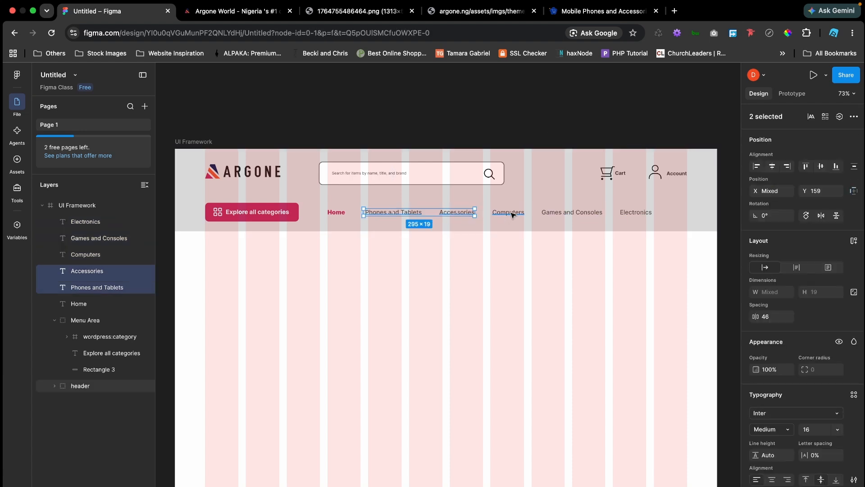
pyautogui.keyDown('shift'); pyautogui.click(514, 212); pyautogui.keyUp('shift')
pyautogui.keyDown('shift'); pyautogui.click(569, 212); pyautogui.keyUp('shift')
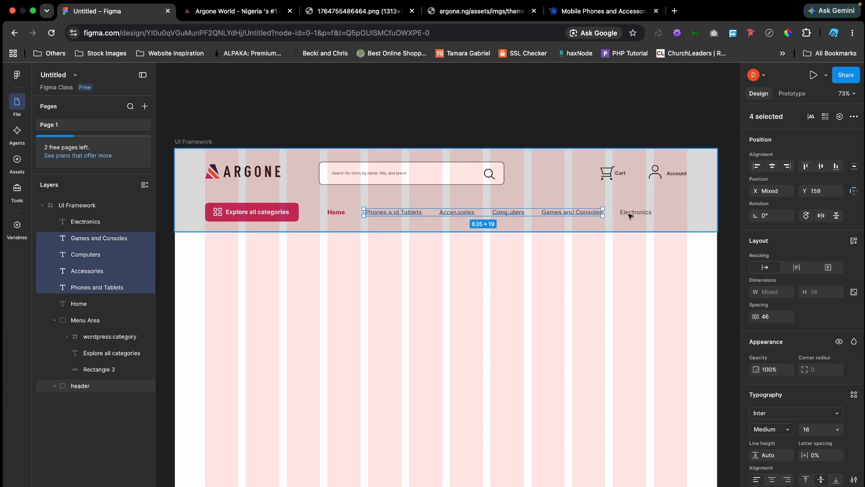
pyautogui.keyDown('shift'); pyautogui.click(633, 216); pyautogui.keyUp('shift')
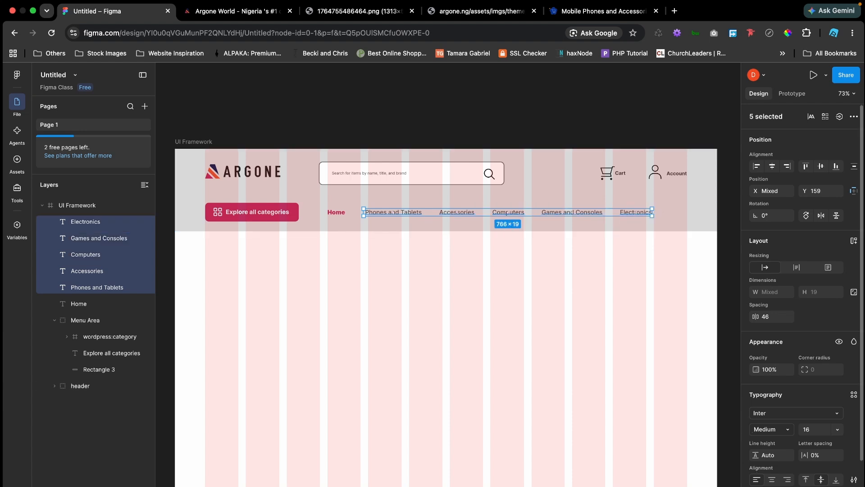
pyautogui.click(756, 486)
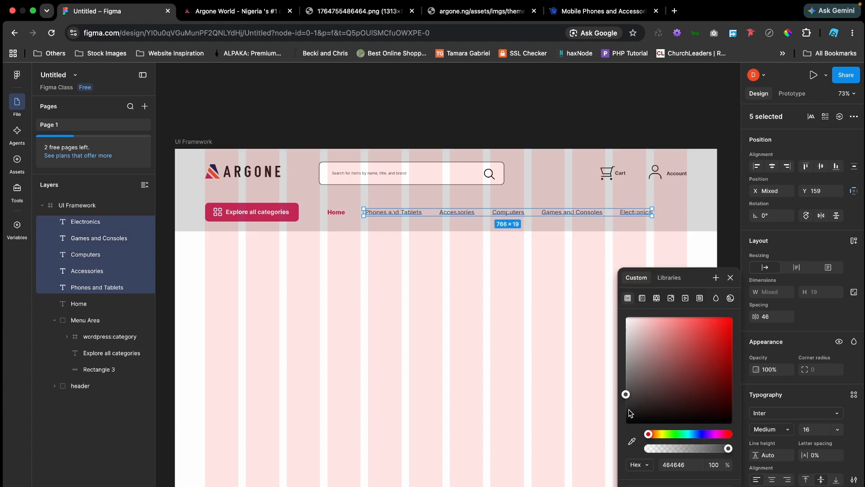
pyautogui.click(629, 407)
pyautogui.click(630, 408)
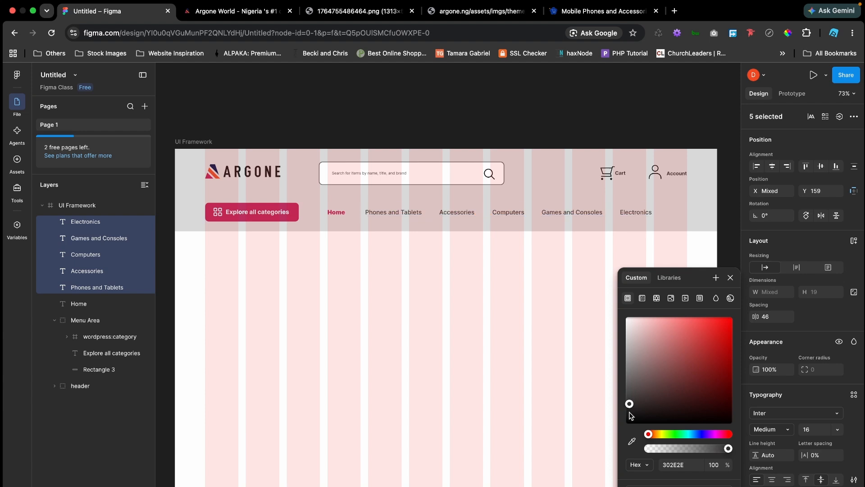
pyautogui.click(387, 121)
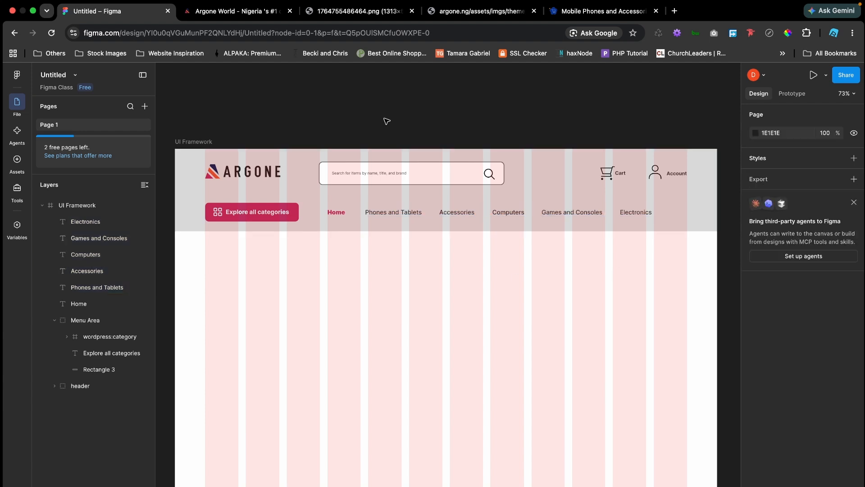
# - Hide the 12-column layout guide of the UI Framework frame
pyautogui.click(205, 142)
pyautogui.click(606, 323)
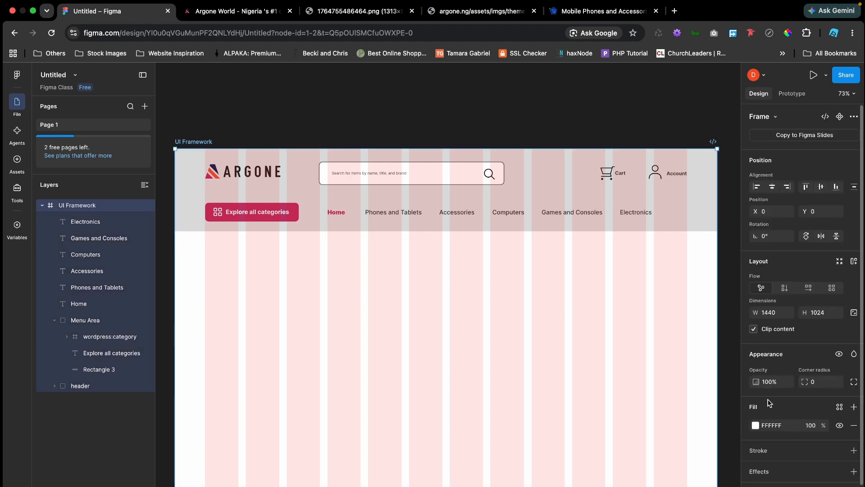
pyautogui.scroll(-3, 827, 454)
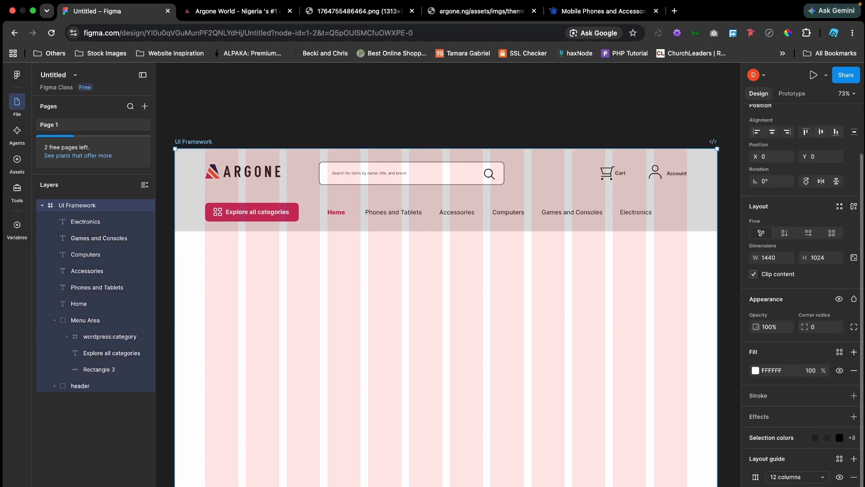
pyautogui.click(840, 478)
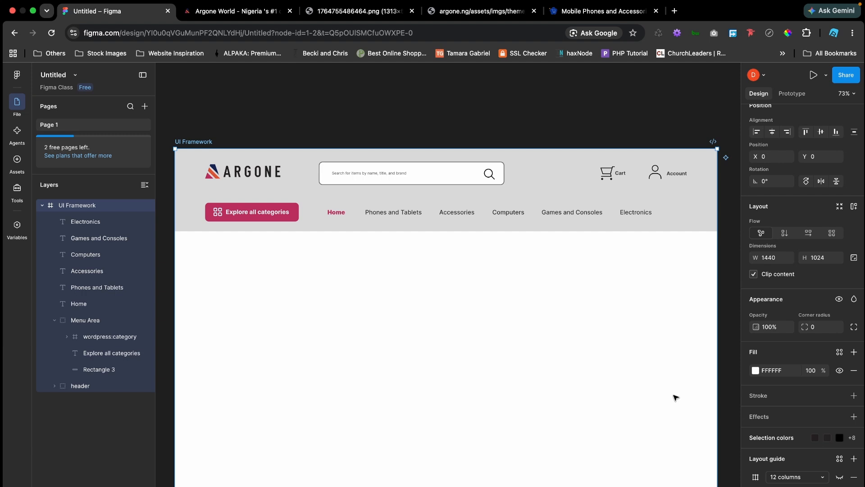
pyautogui.click(356, 89)
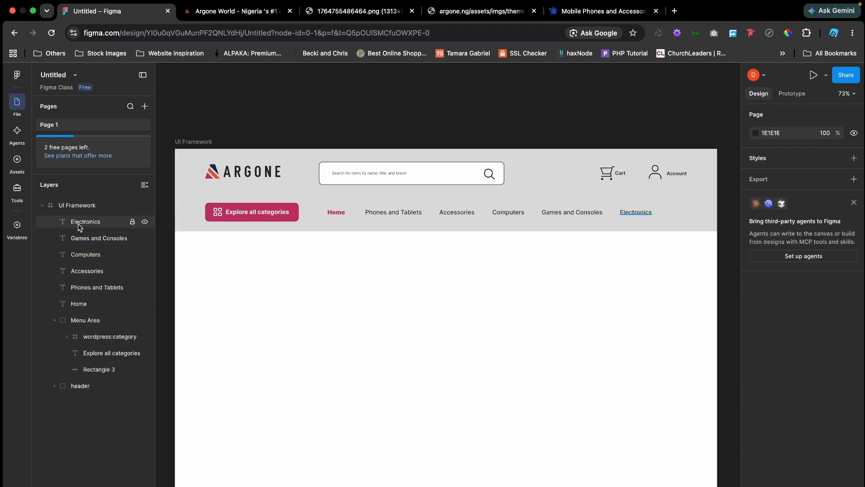
# - Group the six text layers from "Electronics" to "Home" and name the group "menu"
pyautogui.click(79, 227)
pyautogui.keyDown('shift'); pyautogui.click(83, 305); pyautogui.keyUp('shift')
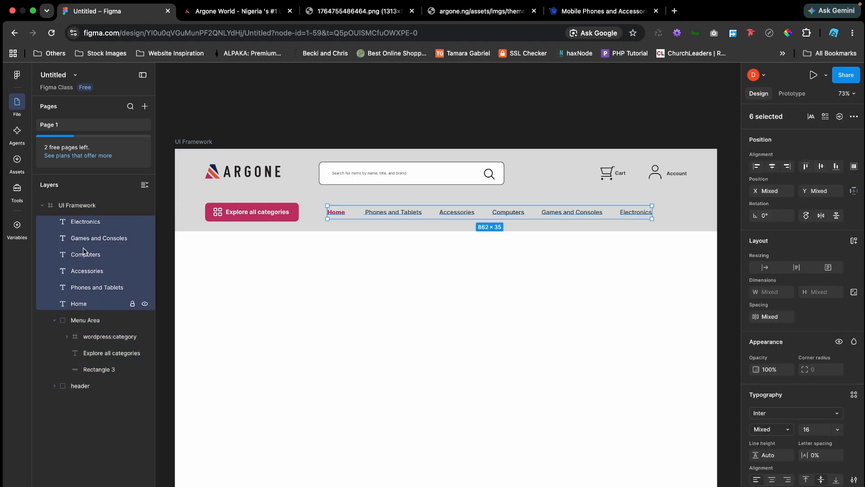
pyautogui.rightClick(90, 221)
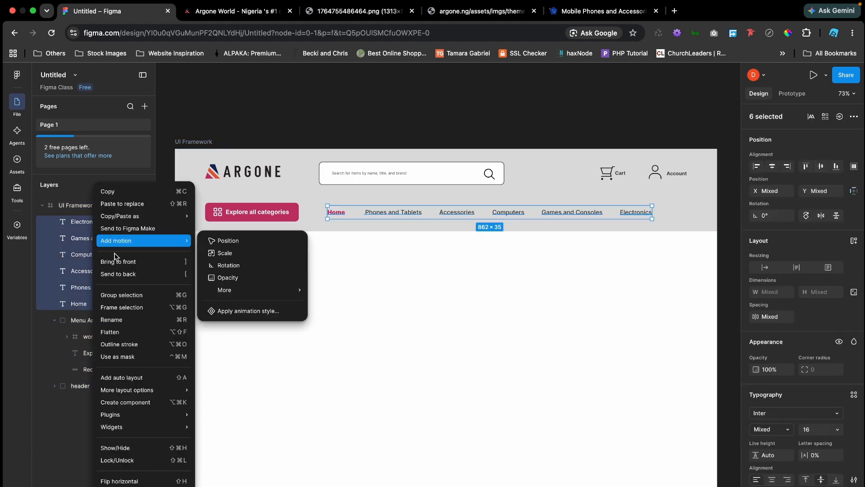
pyautogui.click(128, 294)
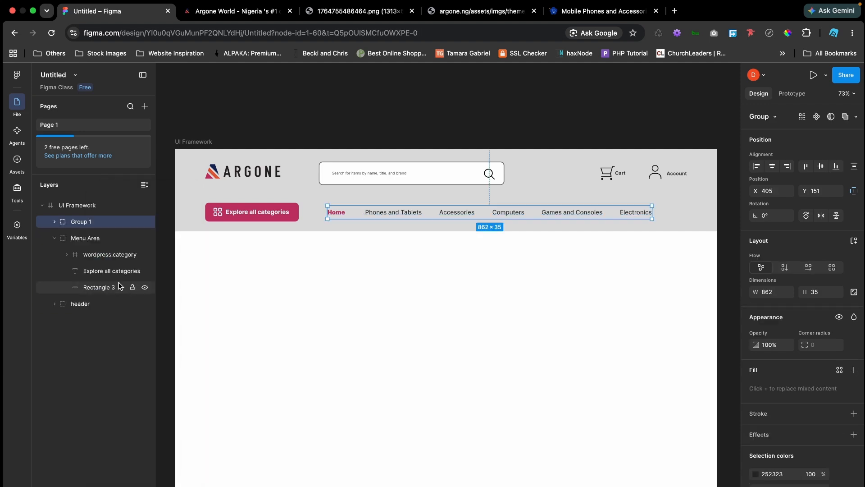
pyautogui.doubleClick(83, 222)
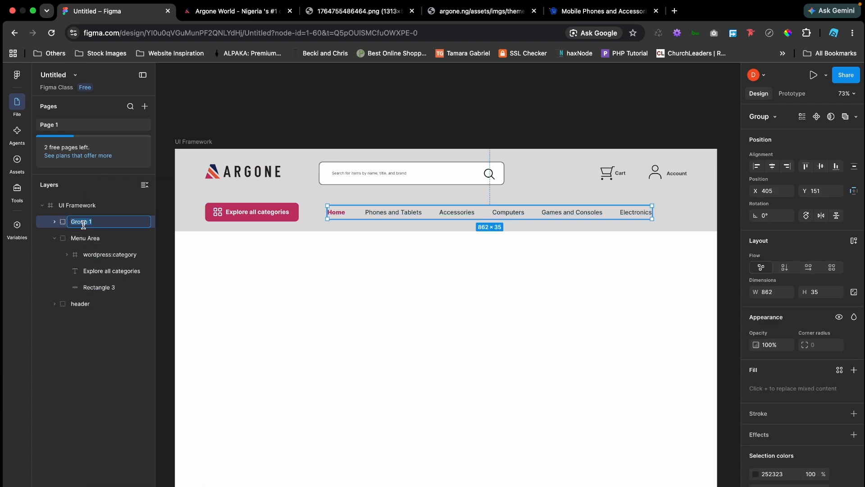
pyautogui.write('menu')
pyautogui.press('Return')
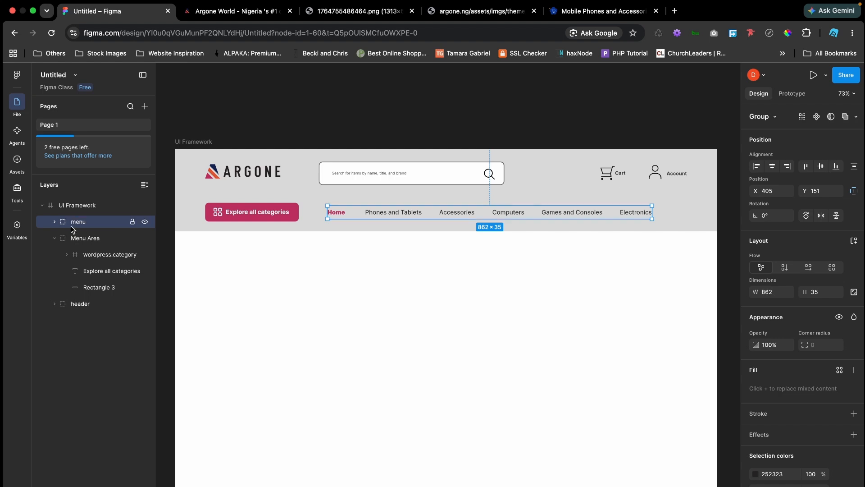
# - Move the "menu" group into the "Menu Area" group and collapse that group in the layer list
pyautogui.moveTo(72, 225); pyautogui.dragTo(77, 250)
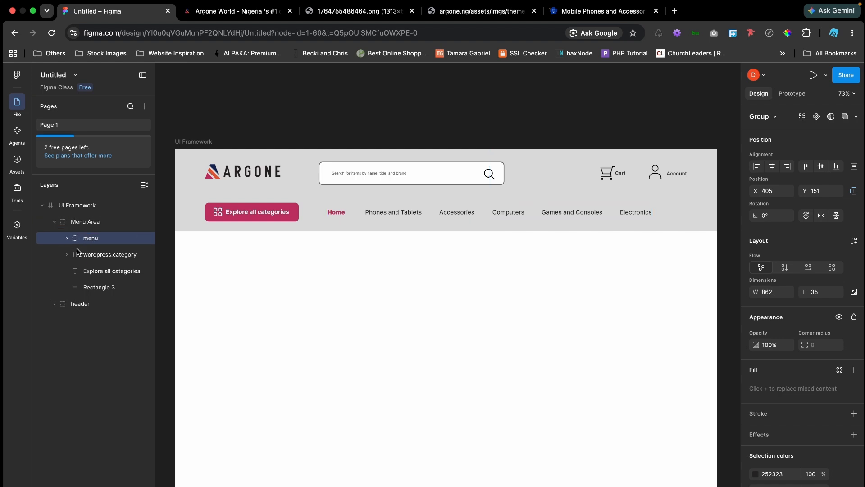
pyautogui.click(55, 224)
pyautogui.click(108, 334)
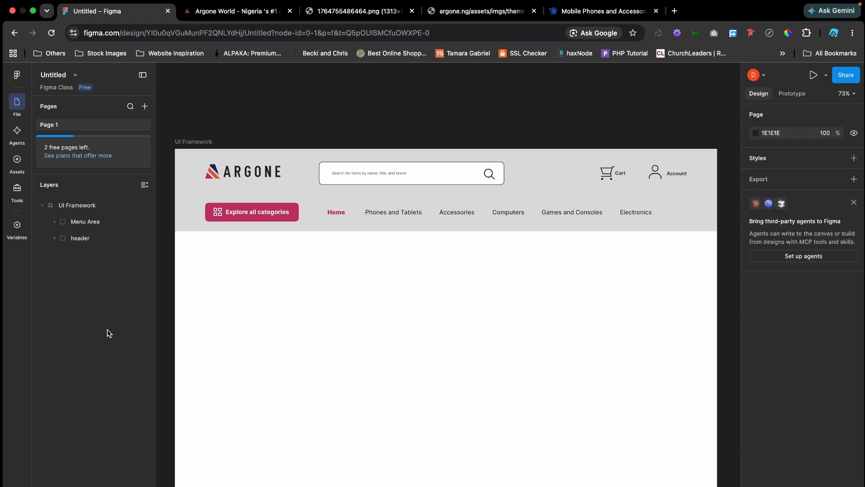
# - Copy the iPhone 17 Series banner image from its backend.argone.ng page and paste it into the Figma design
pyautogui.click(226, 12)
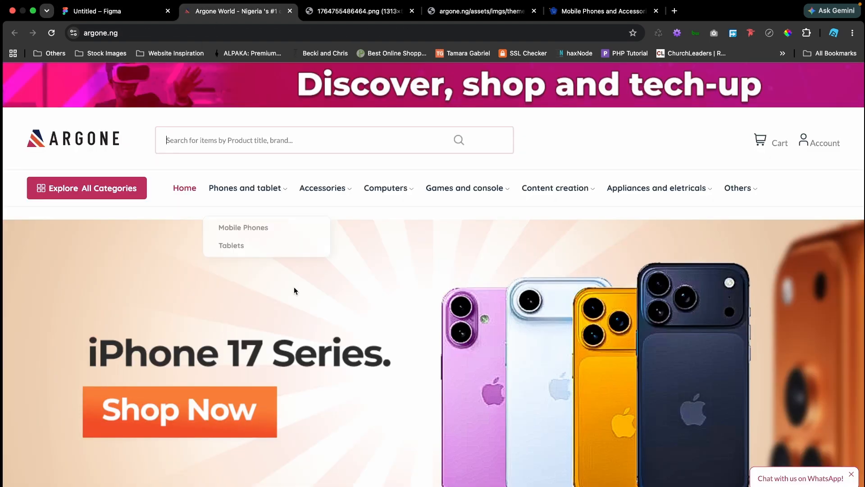
pyautogui.click(124, 12)
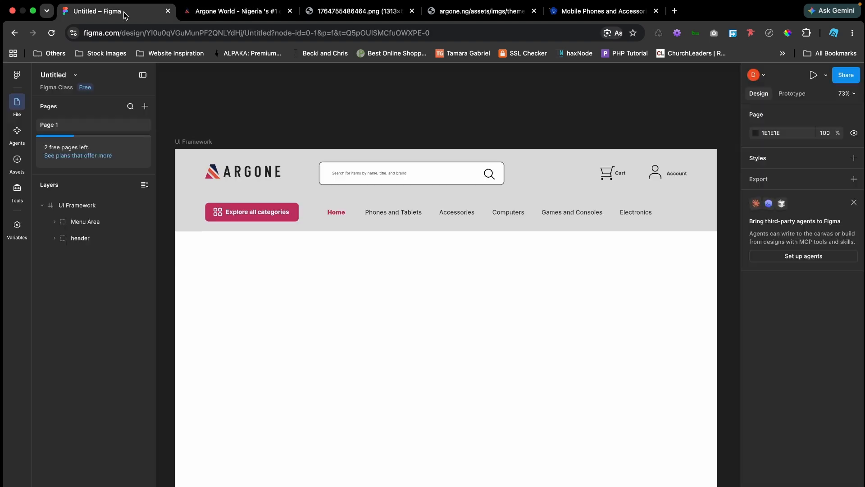
pyautogui.click(356, 11)
pyautogui.rightClick(334, 208)
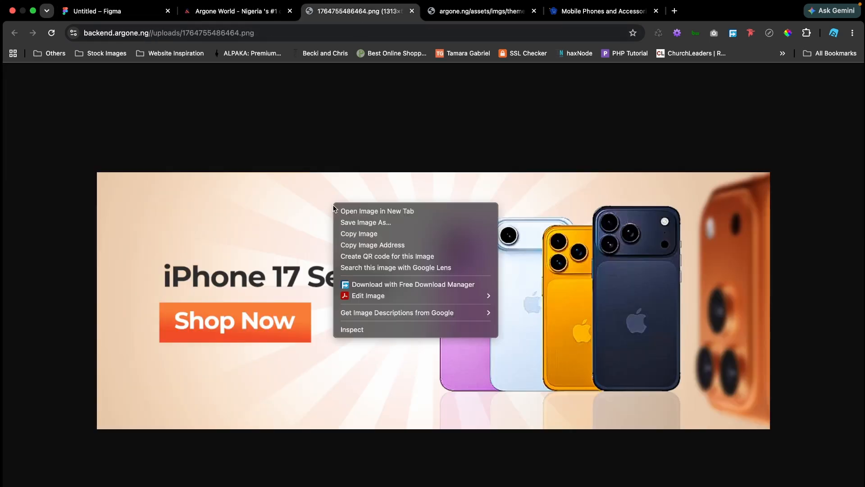
pyautogui.click(360, 233)
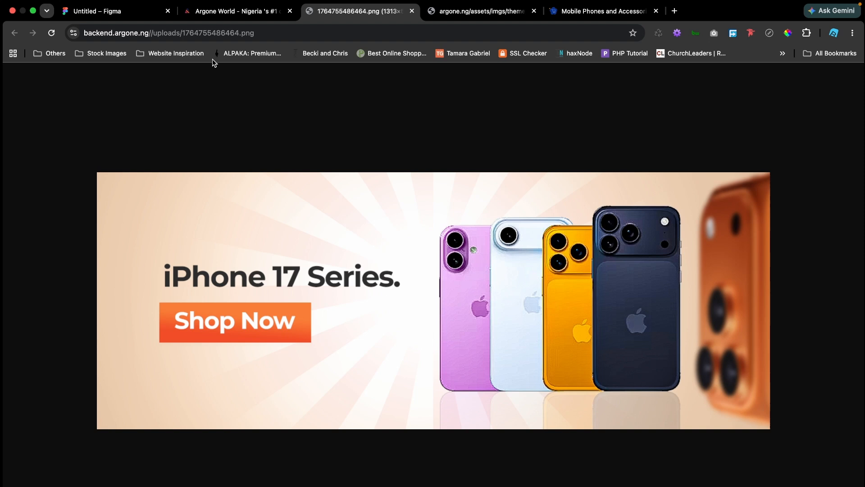
pyautogui.click(219, 12)
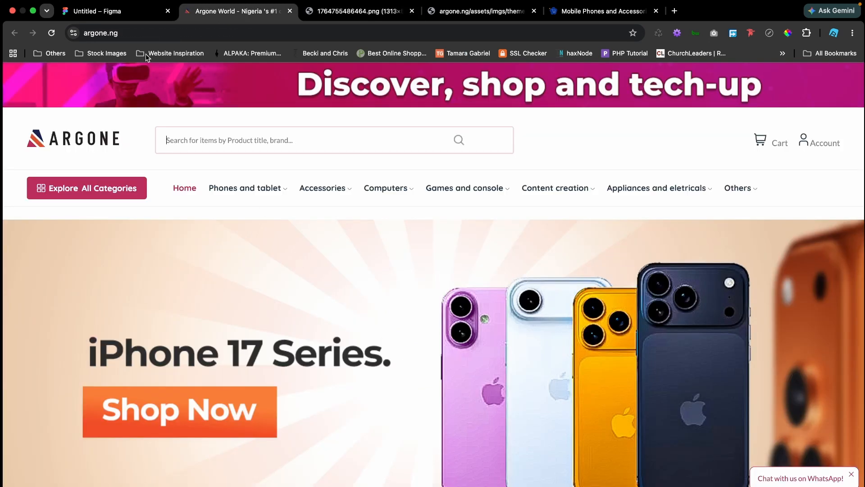
pyautogui.click(121, 12)
pyautogui.click(334, 328)
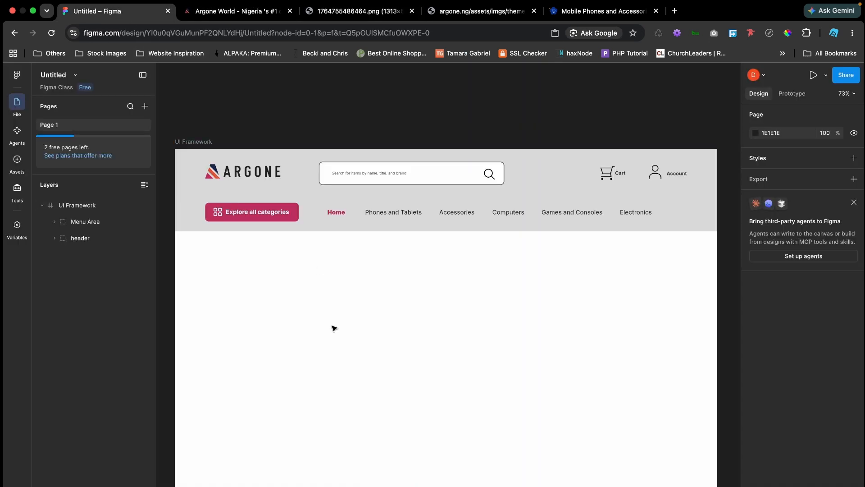
pyautogui.press('super+v')
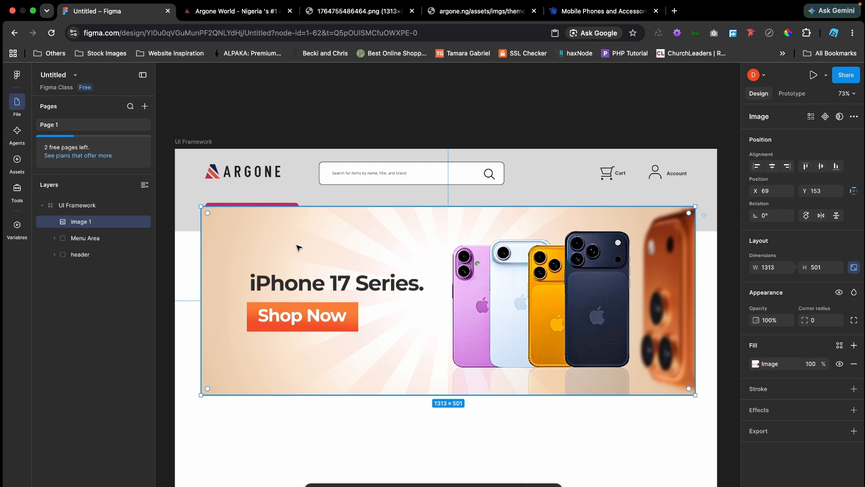
# - Place the banner directly below the header at X 0, Y 219 and scale it proportionally to about 1444 × 551
pyautogui.moveTo(296, 247); pyautogui.dragTo(272, 273)
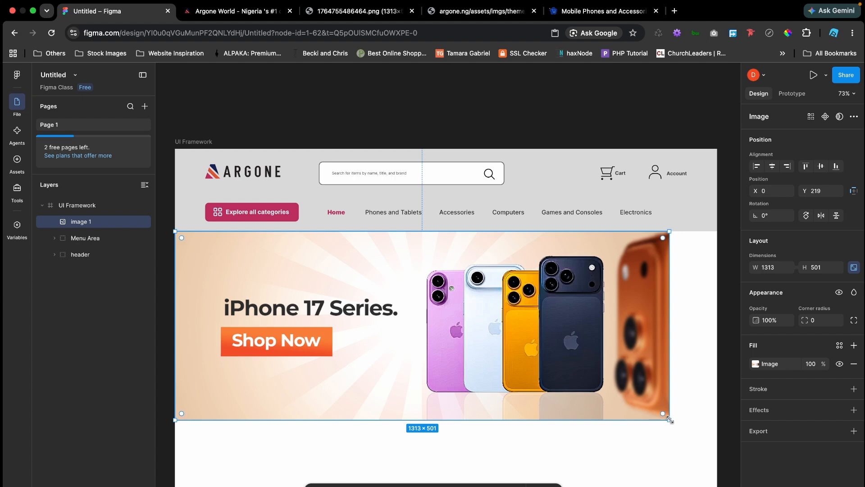
pyautogui.moveTo(669, 422); pyautogui.dragTo(718, 438)
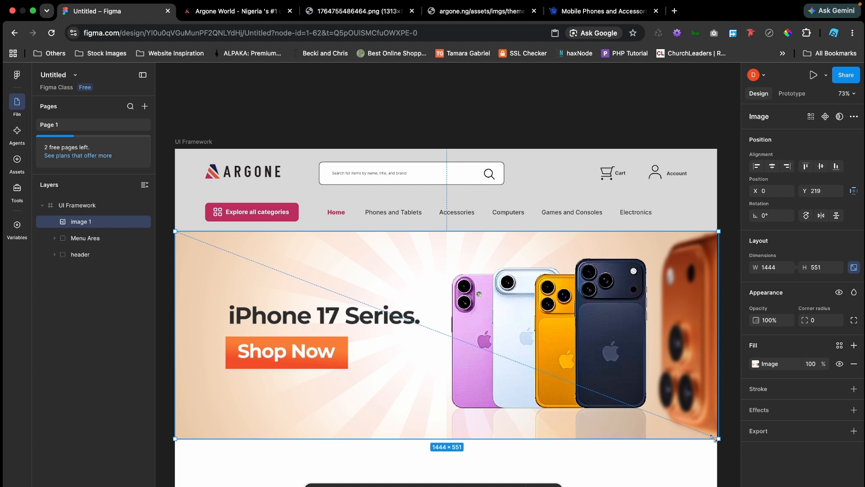
pyautogui.click(572, 122)
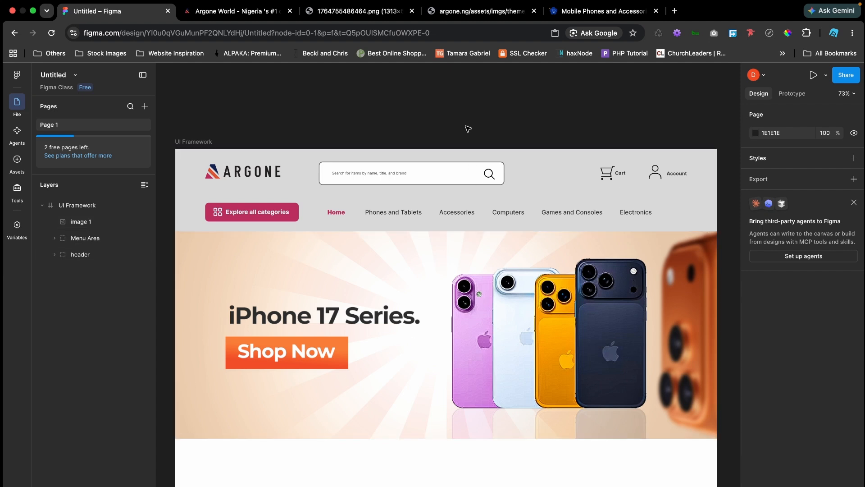
# - Change the fill of the header's full-width background rectangle to white FFFFFF
pyautogui.click(518, 167)
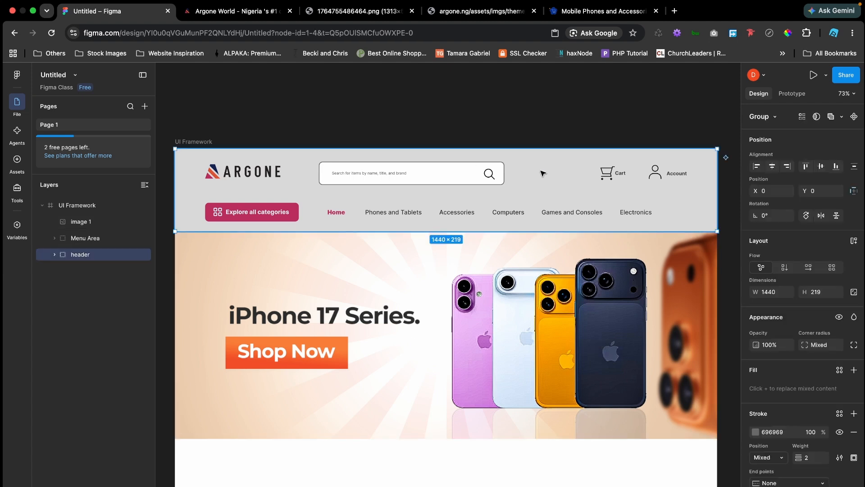
pyautogui.click(755, 434)
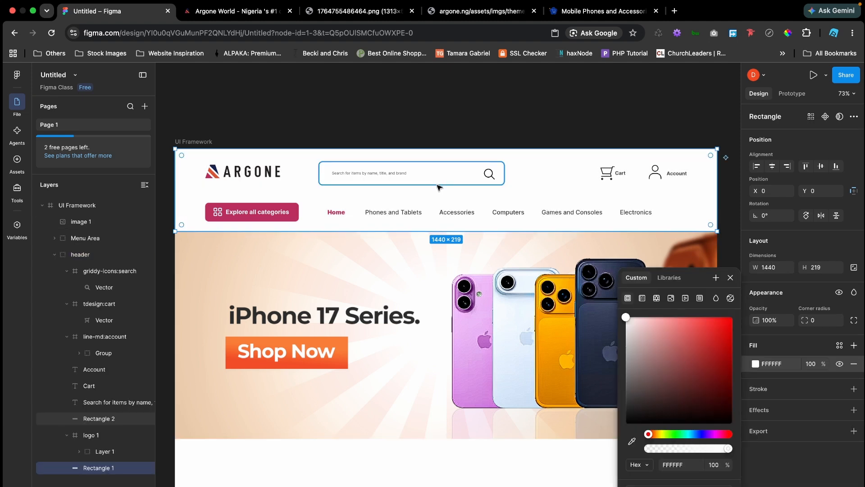
# - Set the header search box's stroke to dark grey 252323 at 46% opacity
pyautogui.click(437, 185)
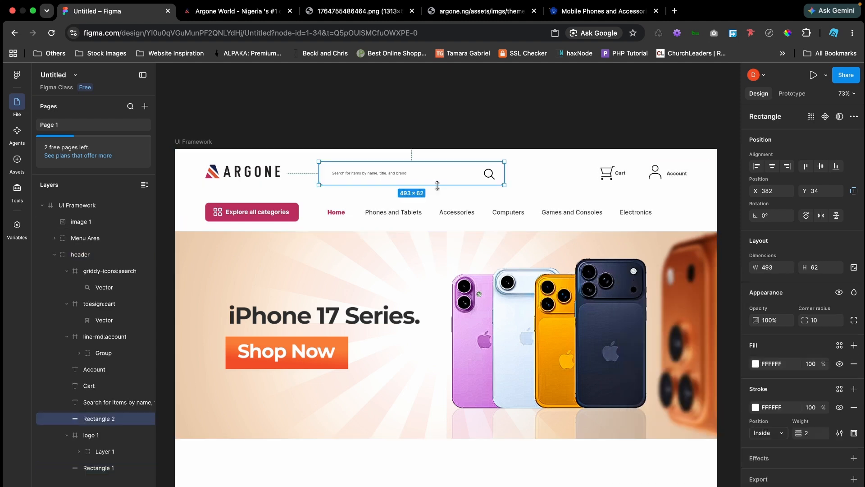
pyautogui.click(756, 407)
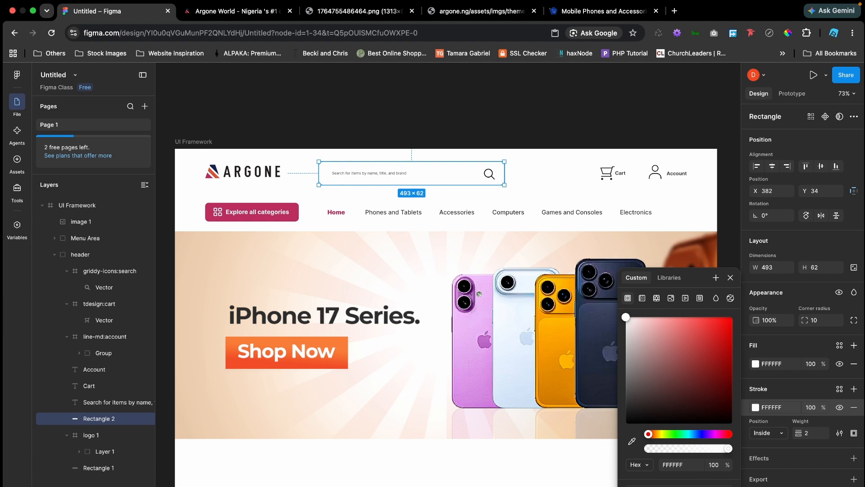
pyautogui.click(629, 408)
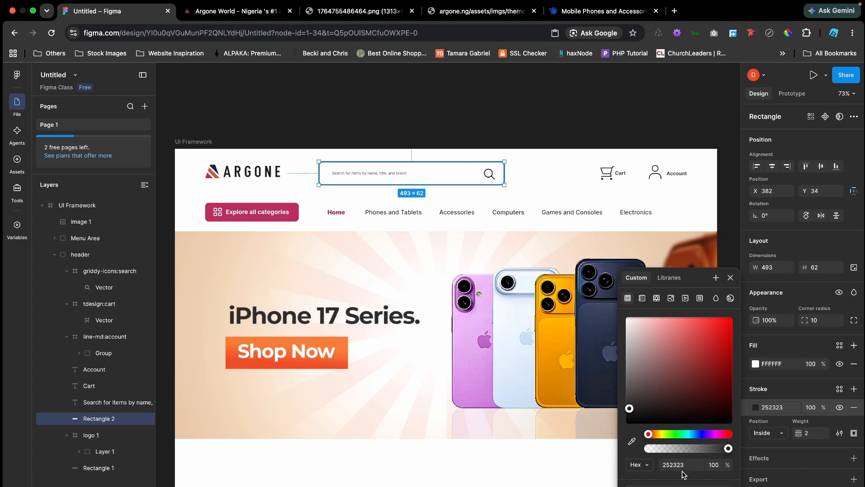
pyautogui.moveTo(728, 448); pyautogui.dragTo(686, 453)
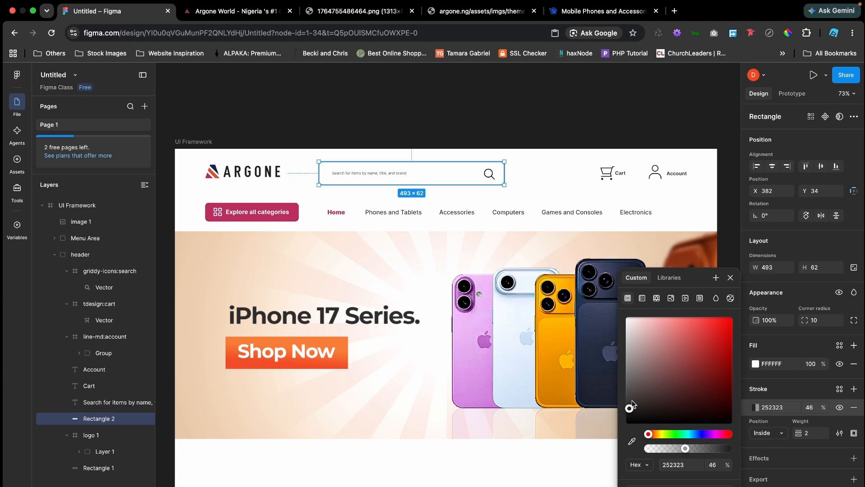
# - Change the header search box's fill to light grey E9E9E9 at 46% opacity and deselect it
pyautogui.click(755, 365)
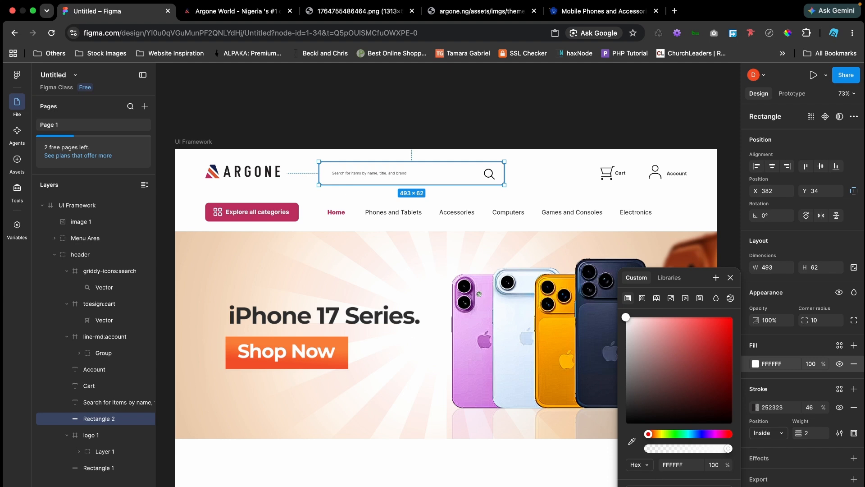
pyautogui.click(628, 402)
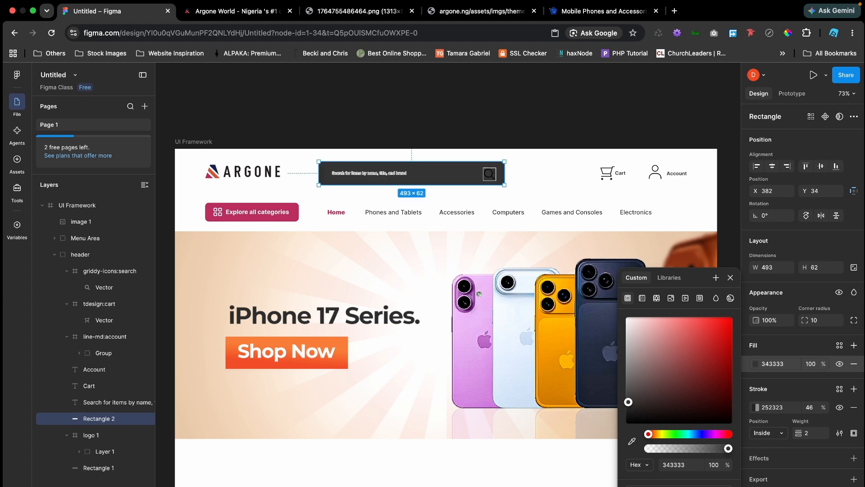
pyautogui.click(631, 486)
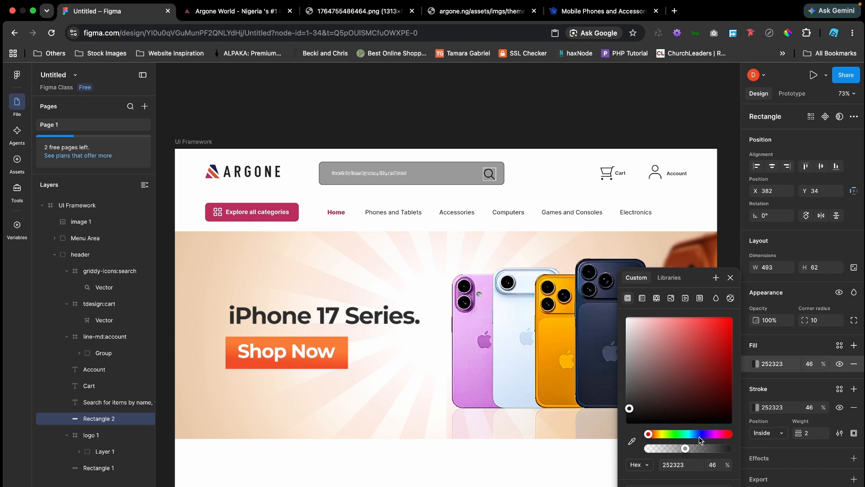
pyautogui.moveTo(630, 408); pyautogui.dragTo(621, 330)
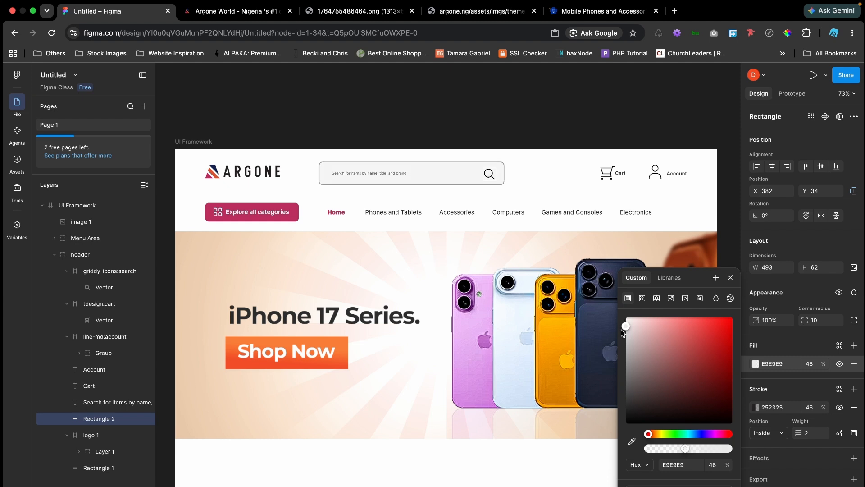
pyautogui.click(498, 107)
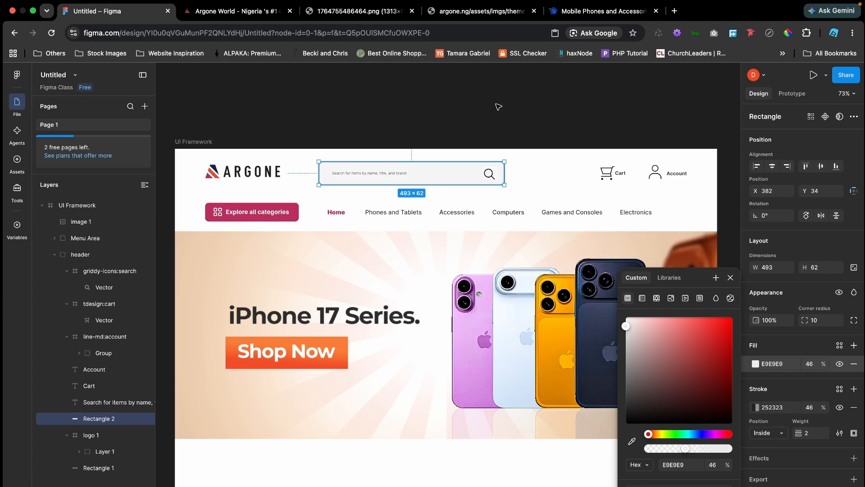
pyautogui.click(490, 178)
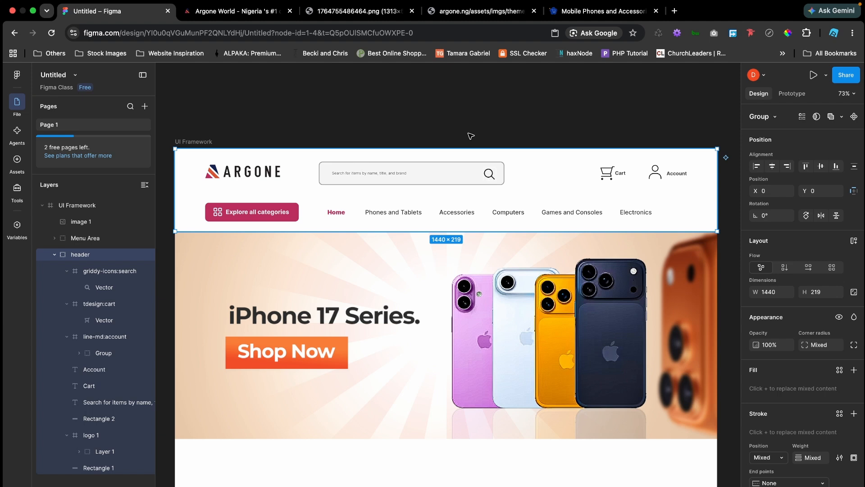
pyautogui.click(466, 117)
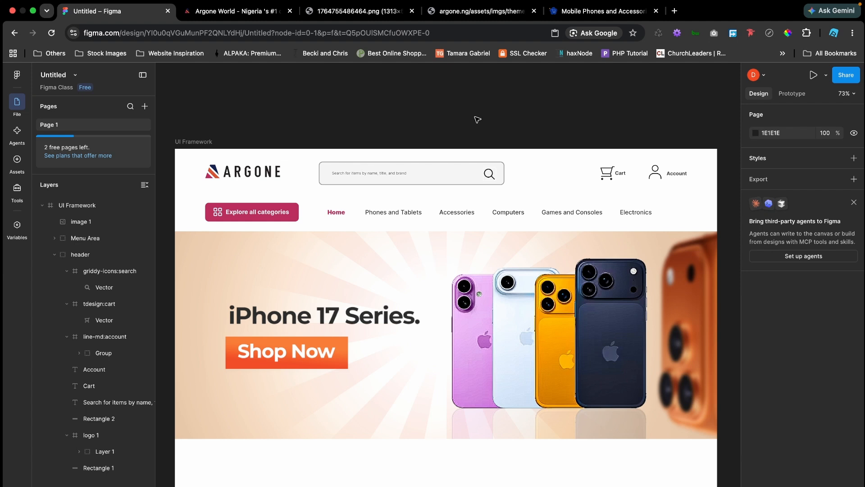
# - Set the font weight of the "Home" text in the navigation menu to Extra Bold
pyautogui.scroll(-1, 496, 120)
pyautogui.hscroll(-2, 500, 121)
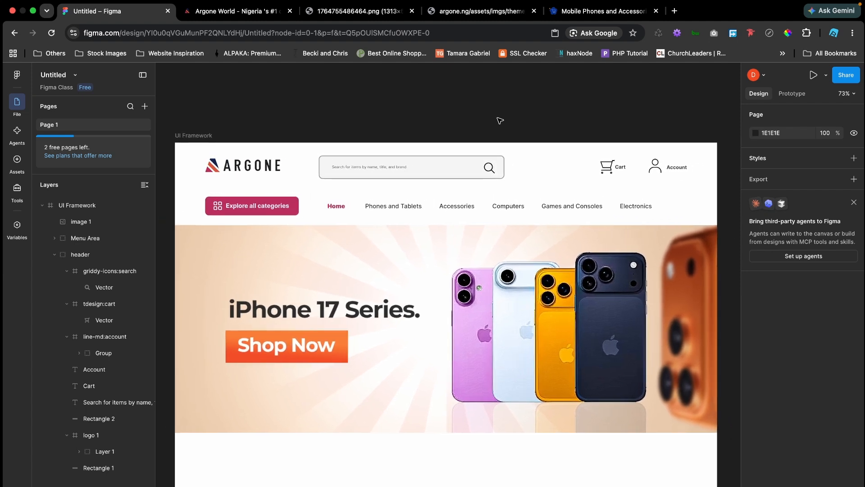
pyautogui.scroll(-3, 500, 120)
pyautogui.scroll(1, 500, 120)
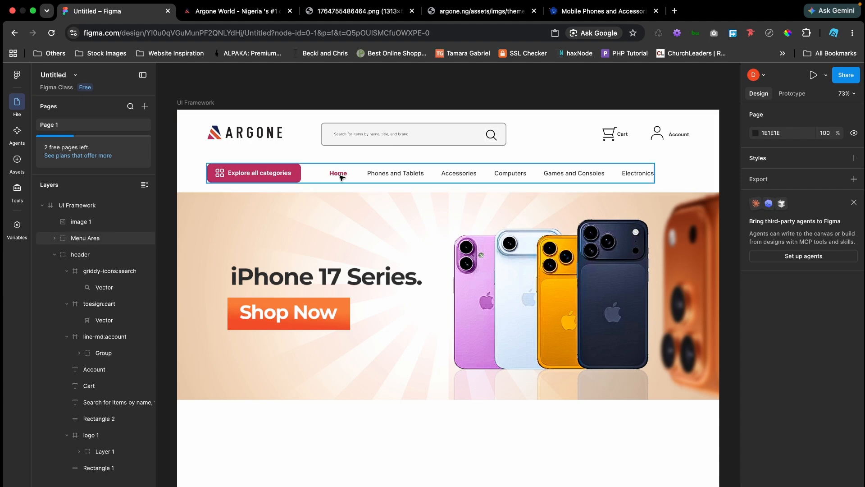
pyautogui.click(385, 176)
pyautogui.doubleClick(385, 176)
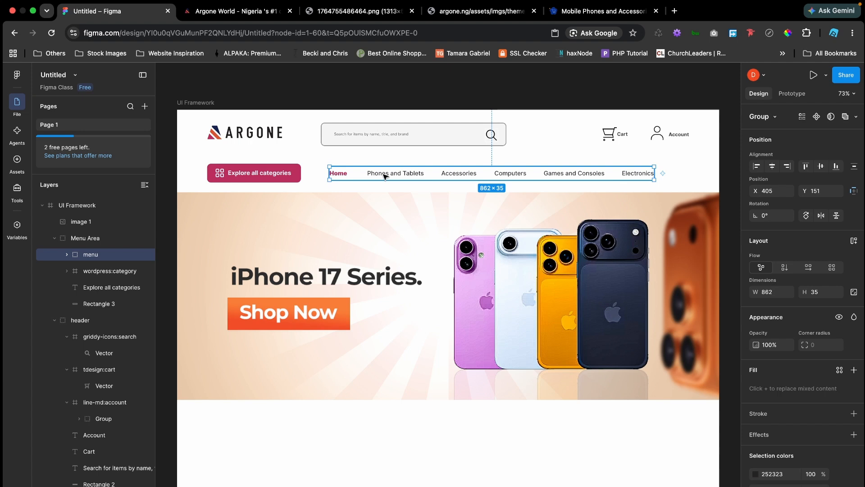
pyautogui.doubleClick(385, 177)
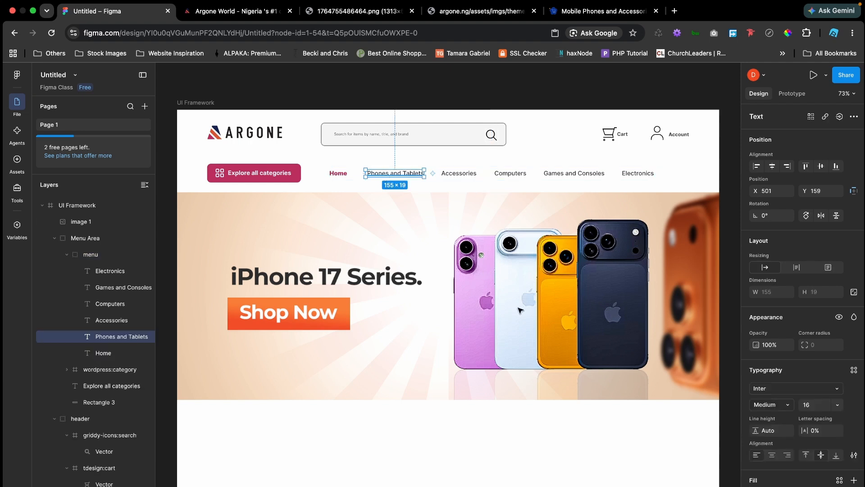
pyautogui.click(339, 176)
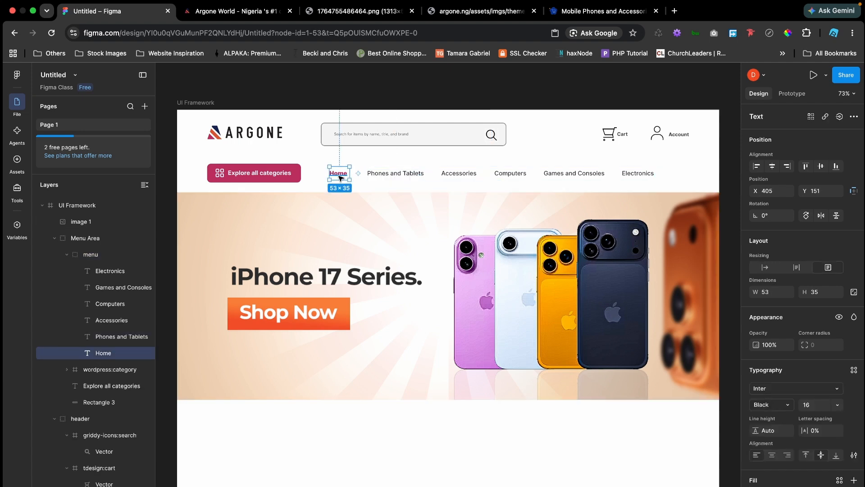
pyautogui.click(761, 406)
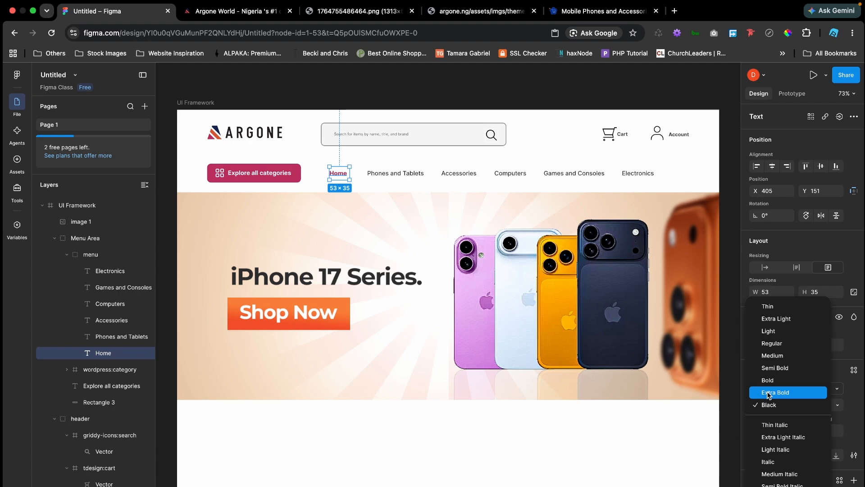
pyautogui.click(770, 393)
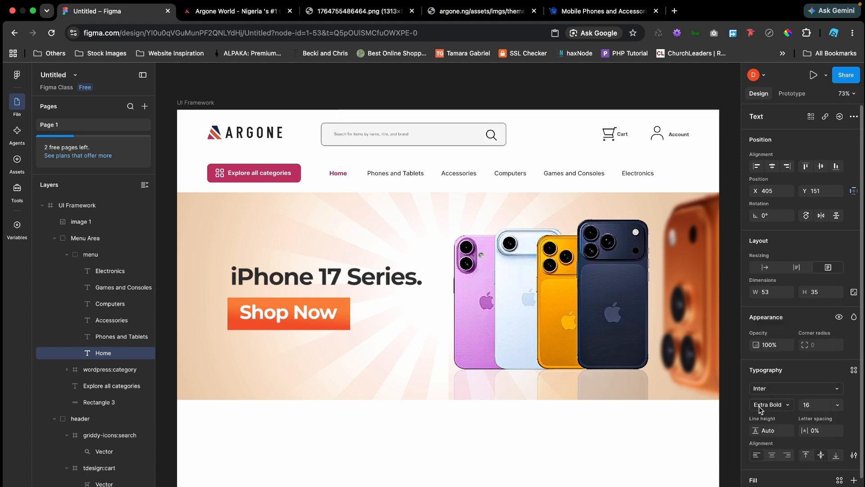
pyautogui.click(425, 90)
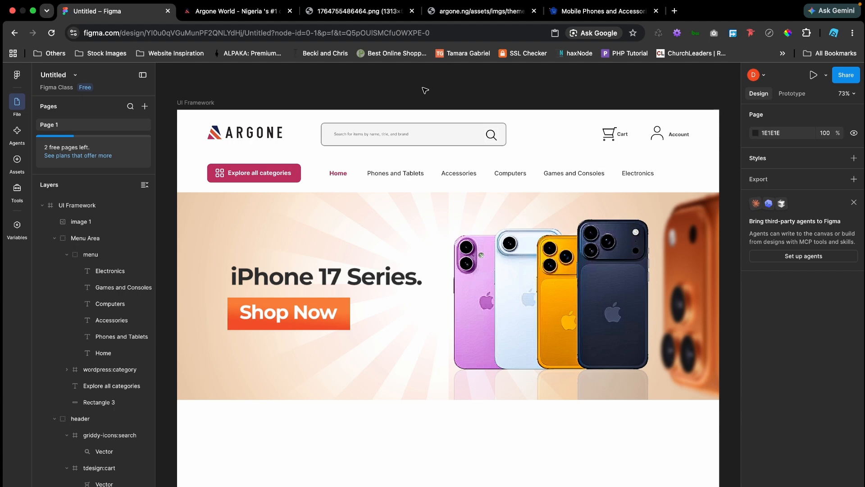
# - Switch to the Argone website to examine the hero banner's lower edge and the Best Deals section, and return to the Figma design
pyautogui.click(258, 12)
pyautogui.moveTo(428, 222)
pyautogui.scroll(-7, 428, 221)
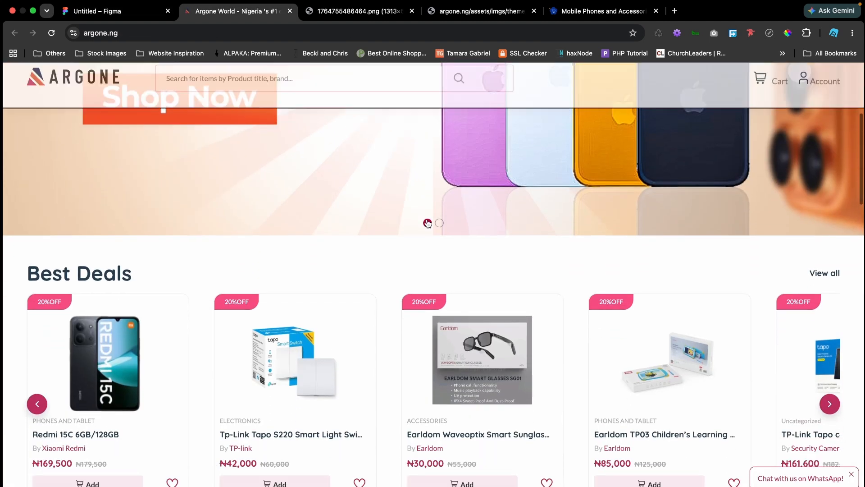
pyautogui.scroll(-1, 427, 221)
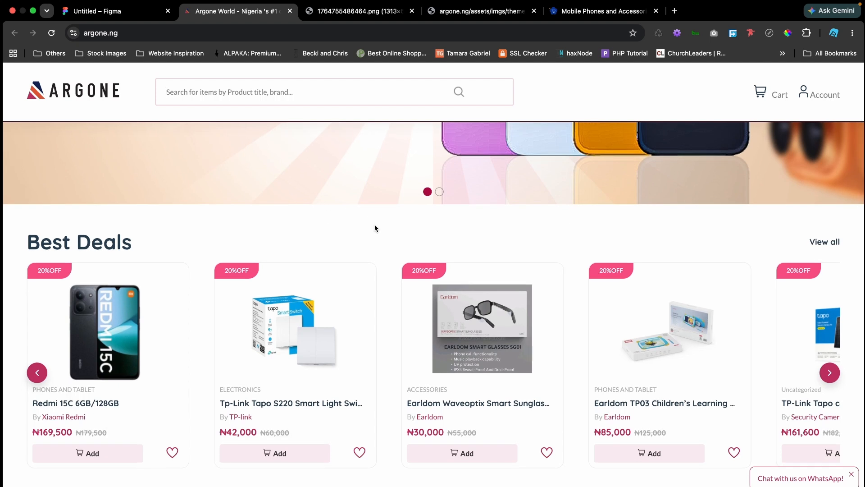
pyautogui.hotkey('ctrl', 'shift', 'Tab')
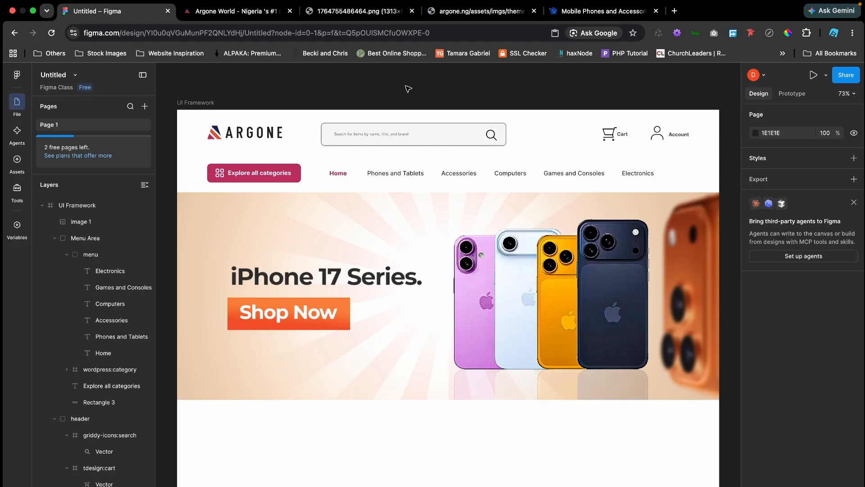
pyautogui.scroll(-2, 408, 89)
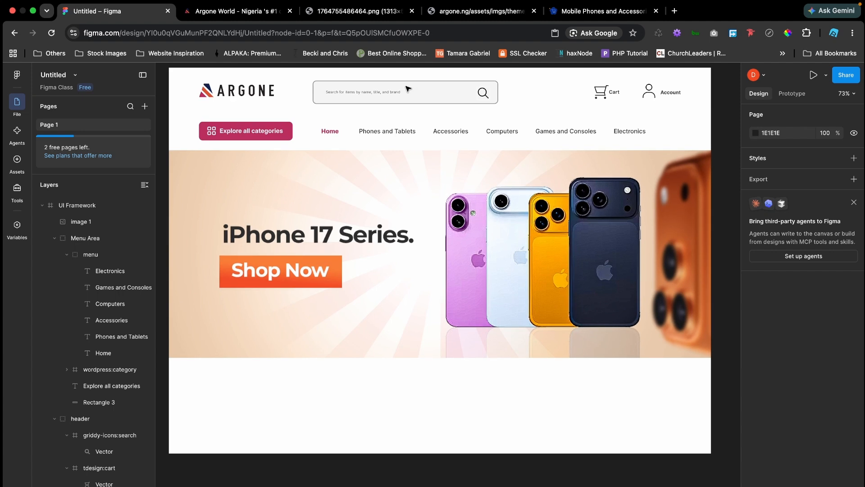
# - Review the whole Argone homepage, from the product sections to the promo cards and footer, and return to the Figma design
pyautogui.click(262, 13)
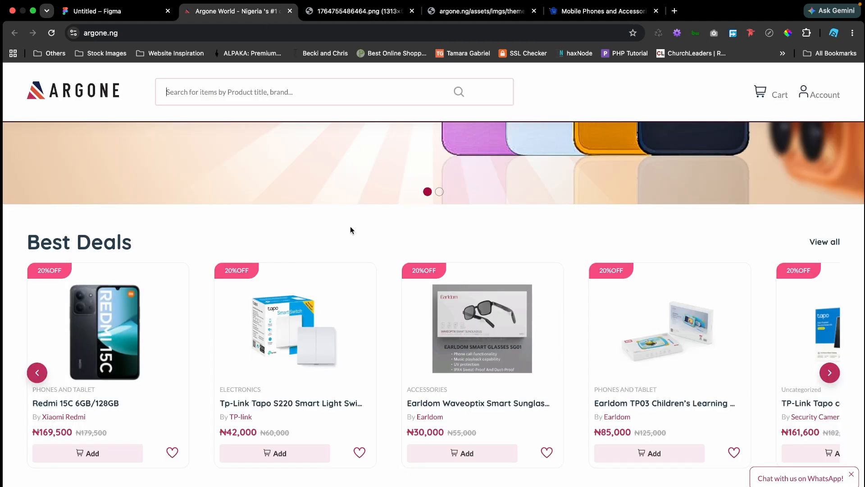
pyautogui.scroll(-2, 351, 229)
pyautogui.scroll(-6, 351, 229)
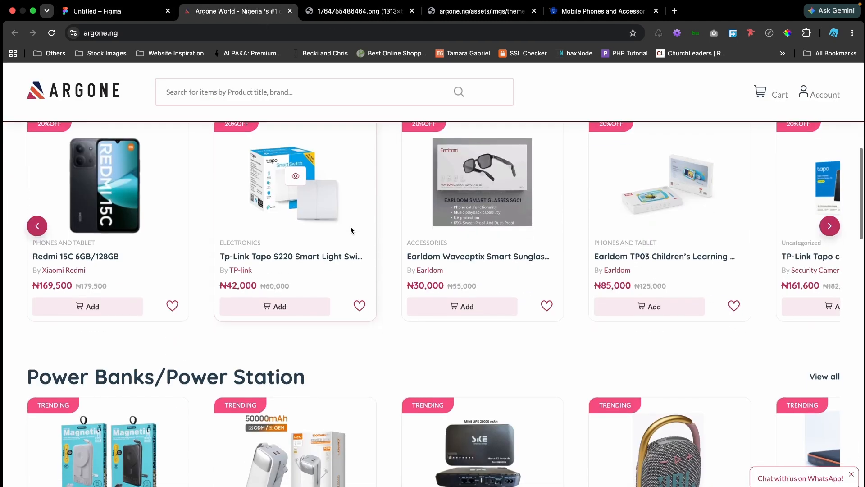
pyautogui.scroll(-20, 271, 140)
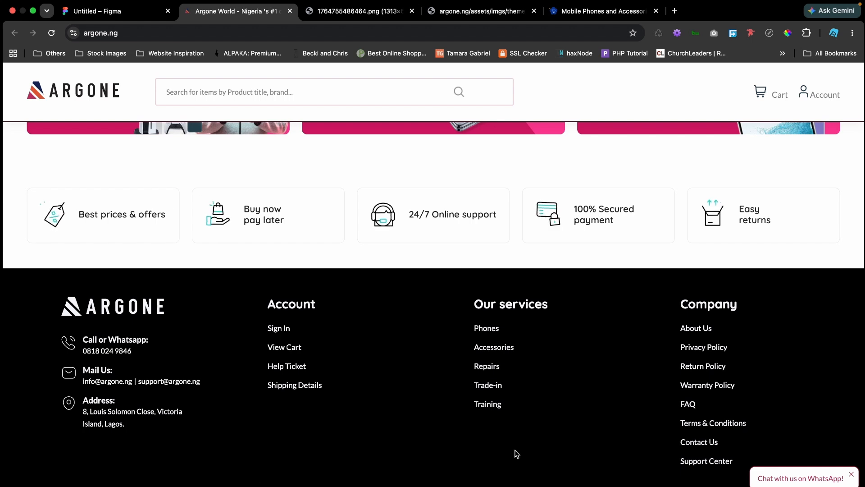
pyautogui.scroll(2, 469, 348)
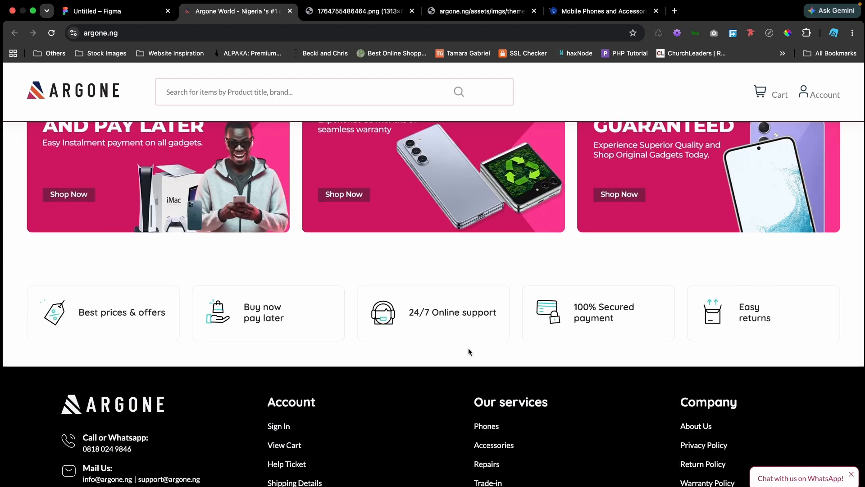
pyautogui.scroll(10, 418, 333)
pyautogui.scroll(15, 418, 334)
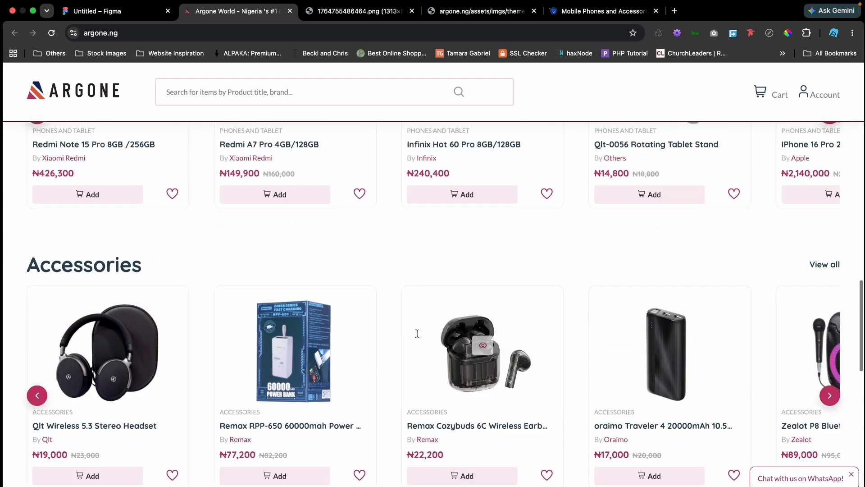
pyautogui.scroll(-15, 418, 337)
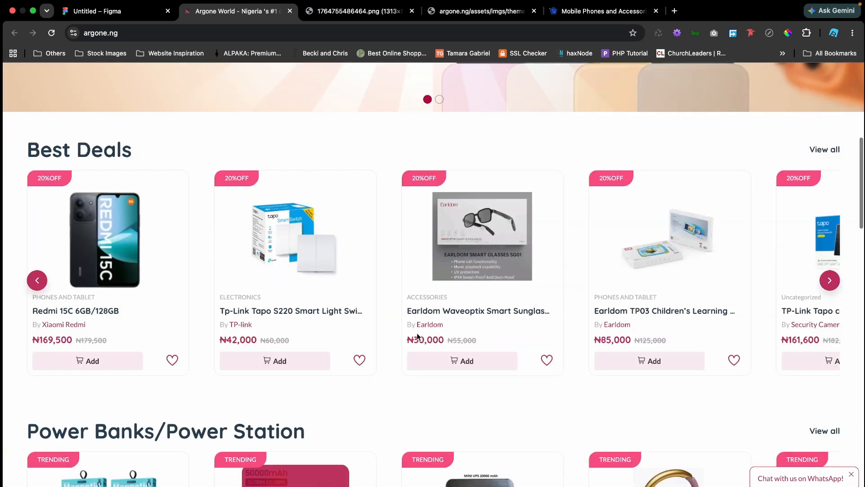
pyautogui.scroll(-6, 417, 337)
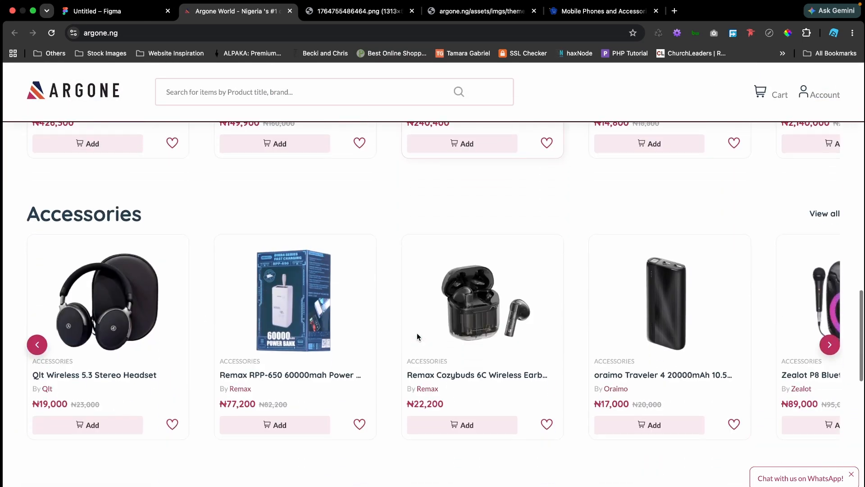
pyautogui.scroll(-4, 418, 337)
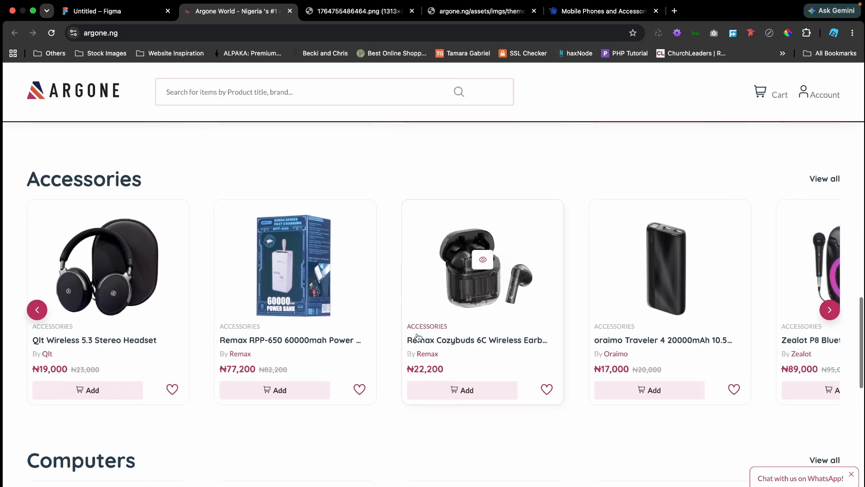
pyautogui.scroll(15, 417, 336)
pyautogui.scroll(10, 417, 336)
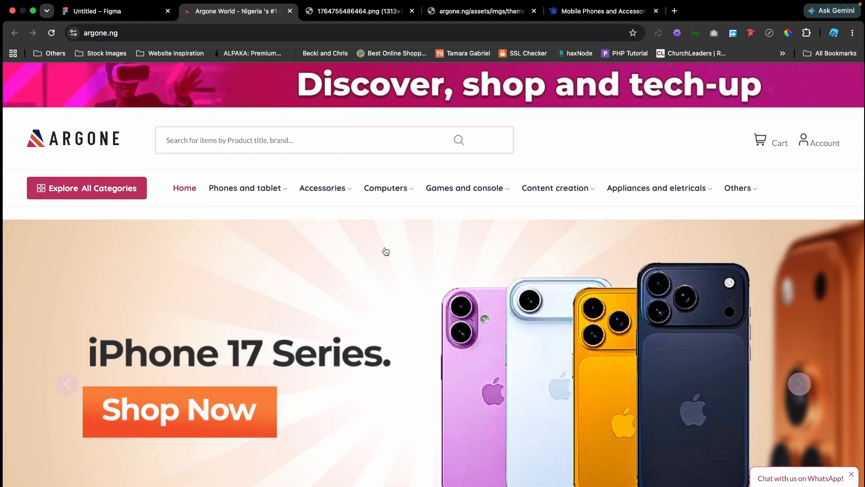
pyautogui.hotkey('ctrl', 'shift', 'Tab')
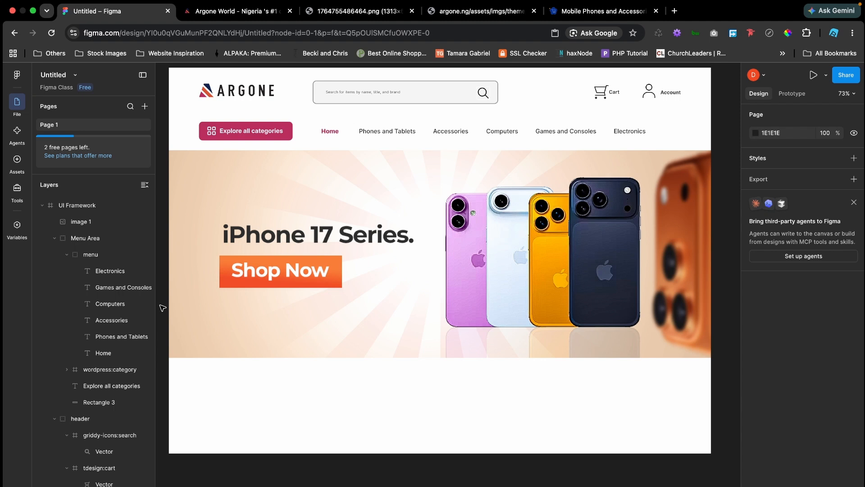
pyautogui.click(54, 239)
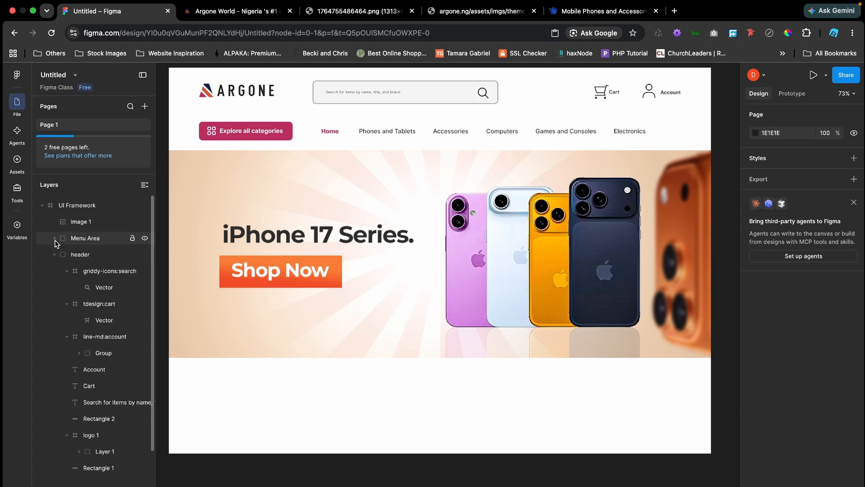
pyautogui.click(55, 239)
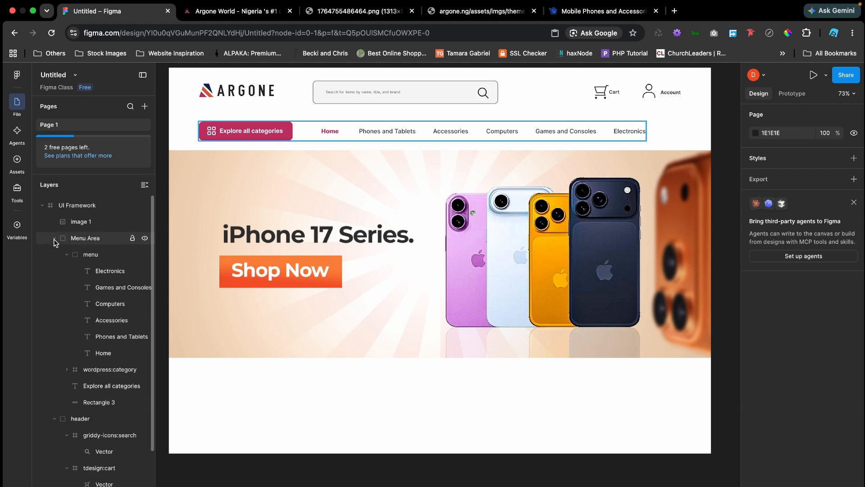
# - Collapse the Menu Area and header layers, and put the iPhone 17 banner image into its own group
pyautogui.click(55, 239)
pyautogui.click(55, 254)
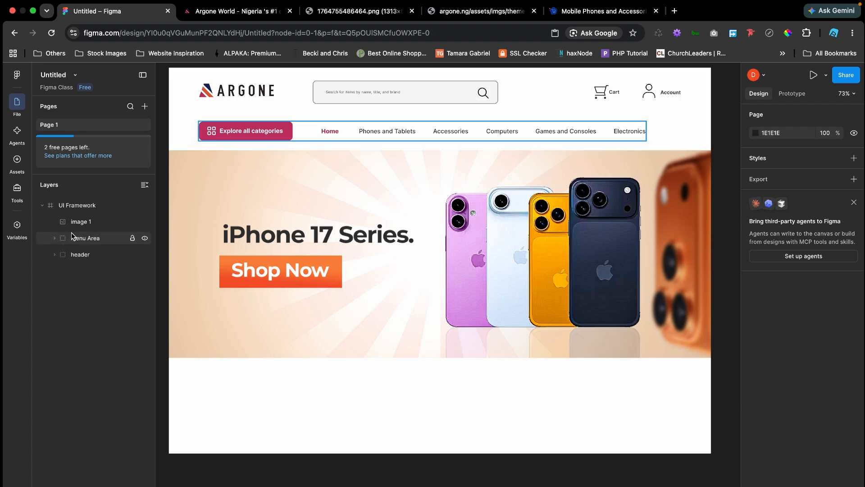
pyautogui.click(81, 222)
pyautogui.rightClick(82, 222)
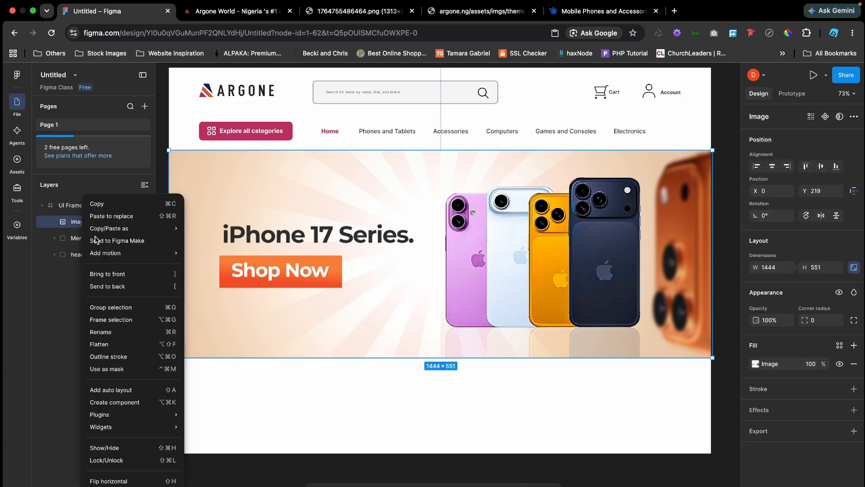
pyautogui.click(119, 309)
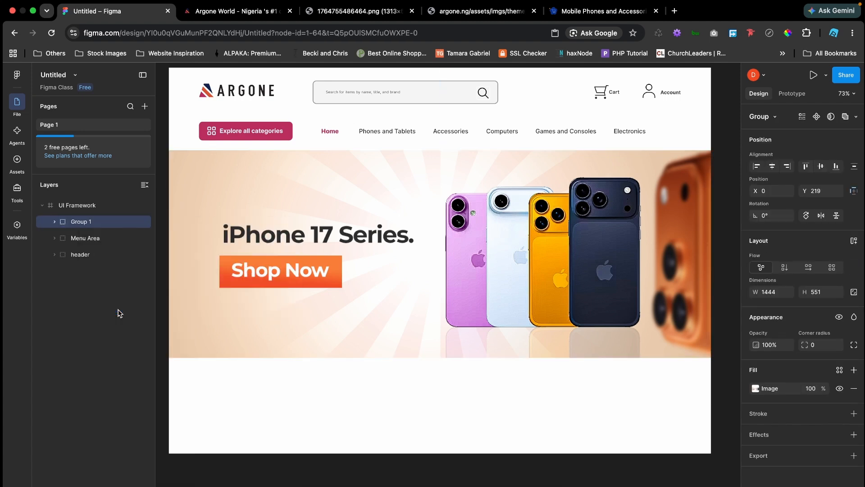
# - Rename the banner image's group as "Hero Section" and deselect it
pyautogui.doubleClick(83, 221)
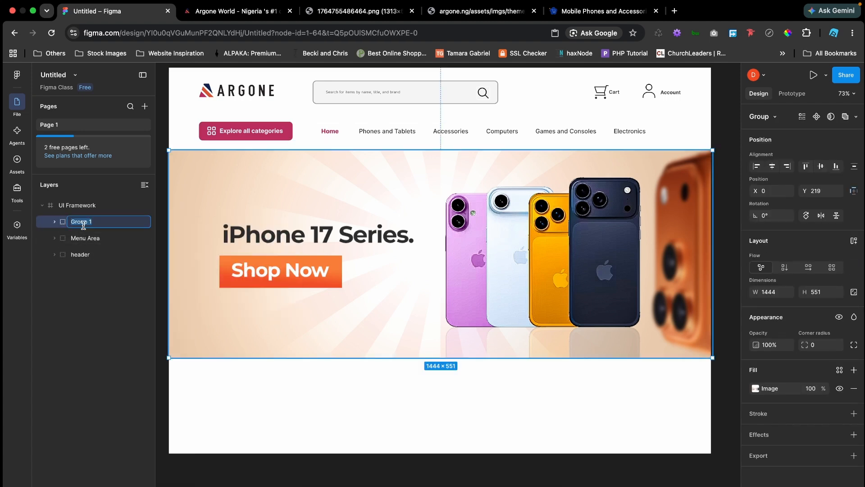
pyautogui.write('Hero Section')
pyautogui.press('Return')
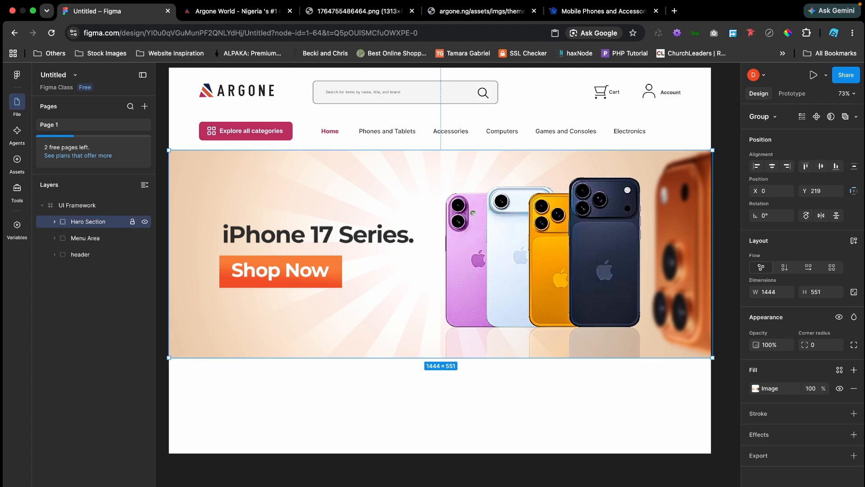
pyautogui.click(222, 395)
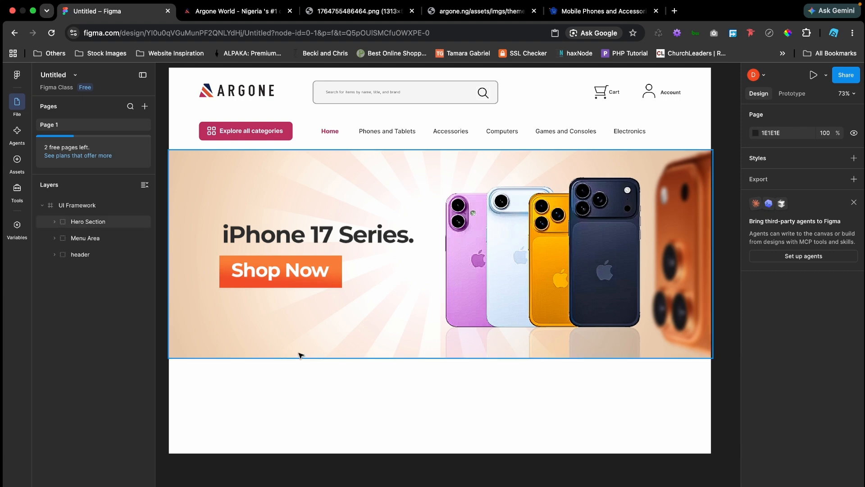
pyautogui.scroll(2, 302, 355)
pyautogui.scroll(1, 307, 357)
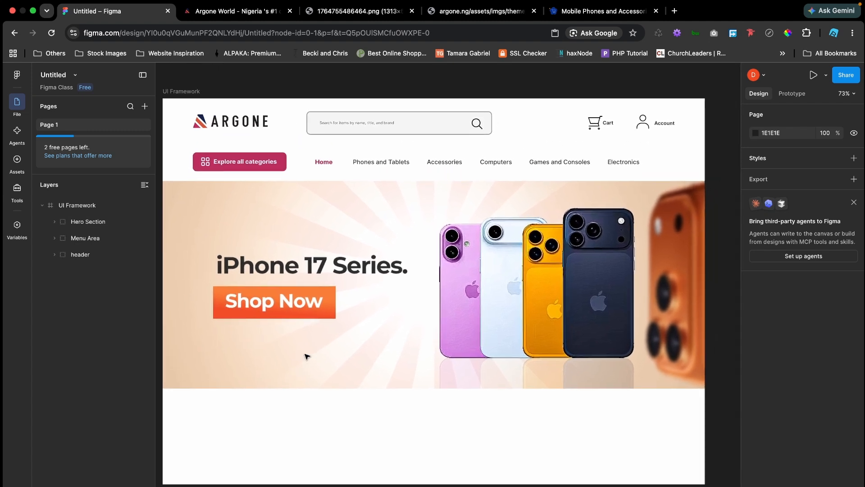
pyautogui.hscroll(1, 307, 356)
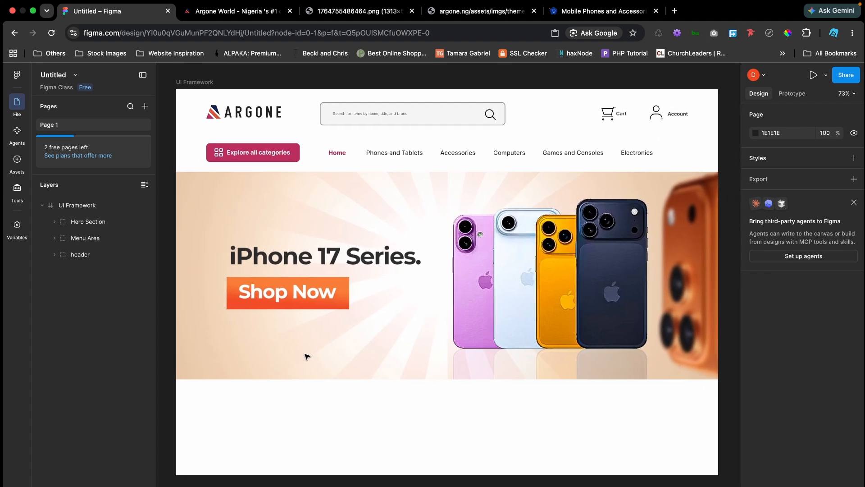